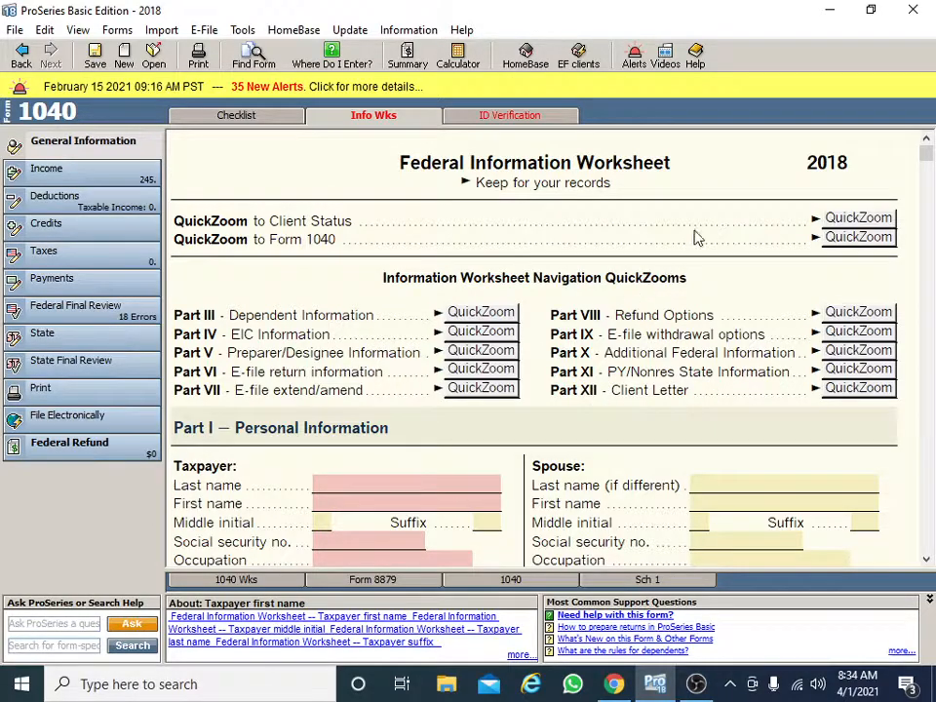
Review the Part I personal information fields and the available choices for the best contact phone number.
scroll(488, 332, down, 3)
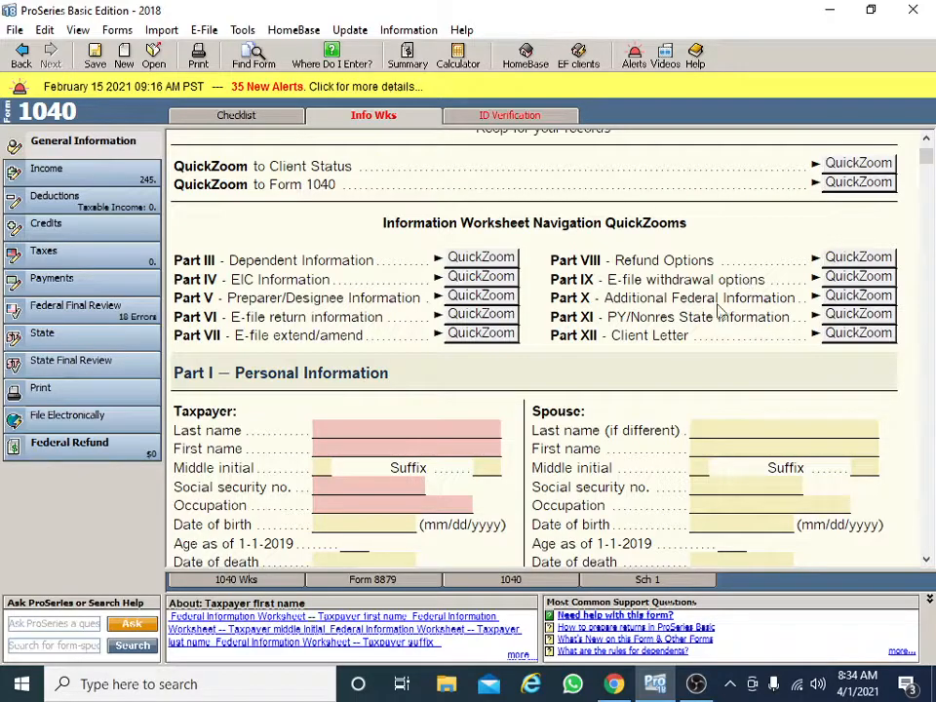
scroll(683, 322, down, 3)
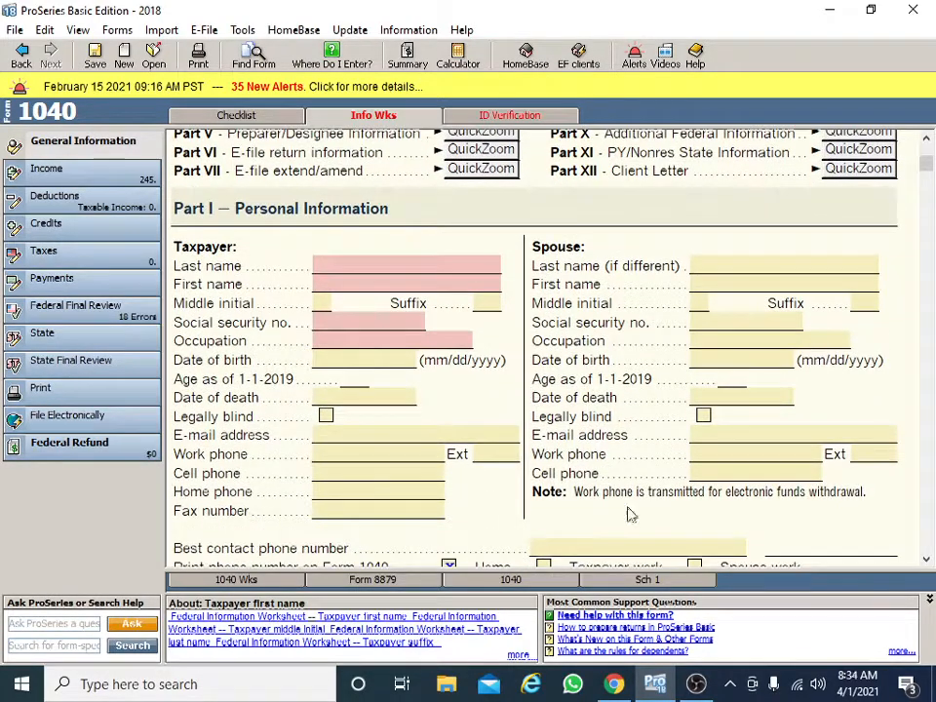
click(730, 684)
click(237, 276)
scroll(688, 327, down, 1)
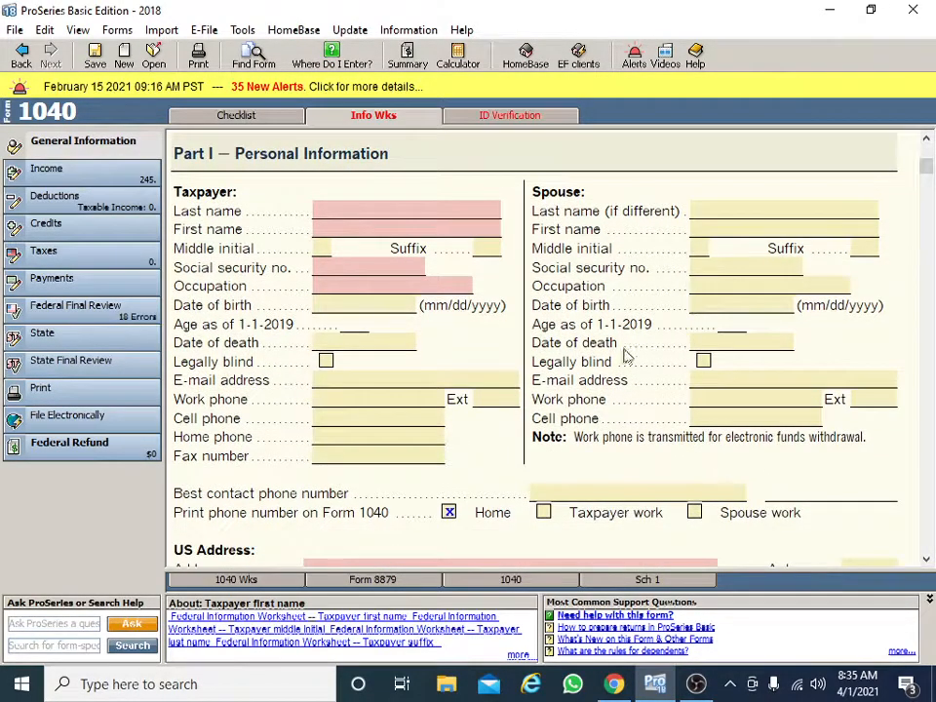
scroll(629, 356, down, 1)
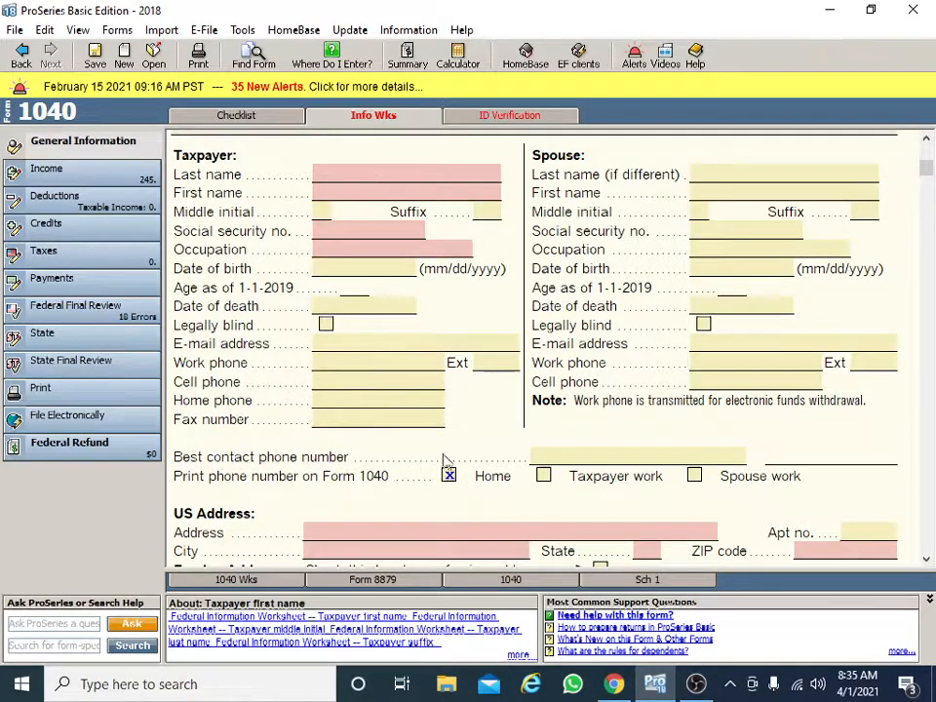
click(687, 458)
click(763, 456)
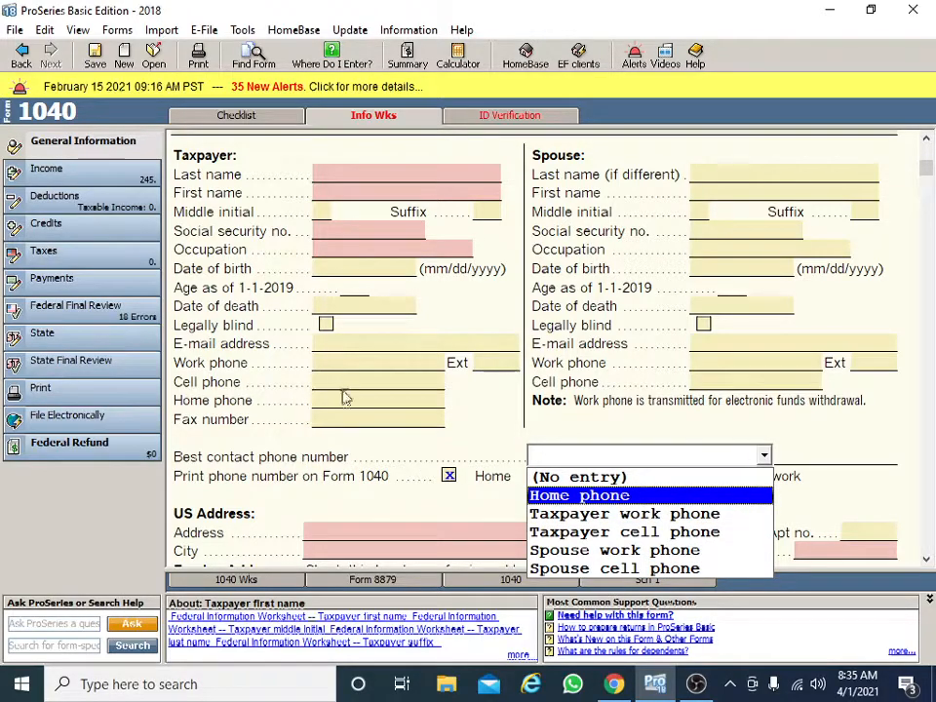
click(349, 456)
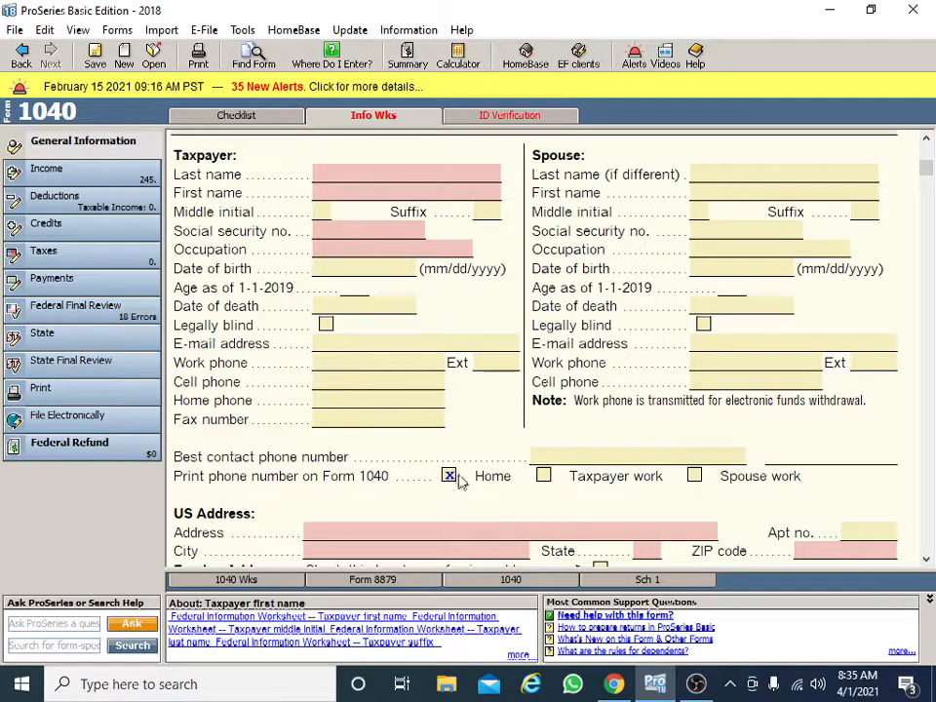
Try the foreign address option in the address section and clear it again.
scroll(565, 473, down, 5)
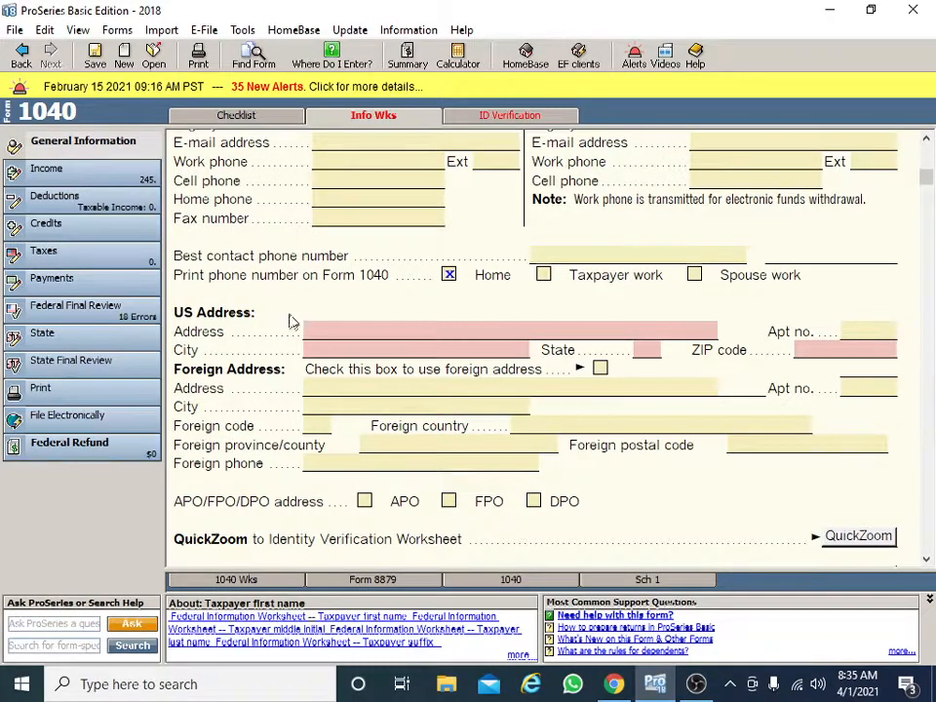
scroll(292, 381, down, 1)
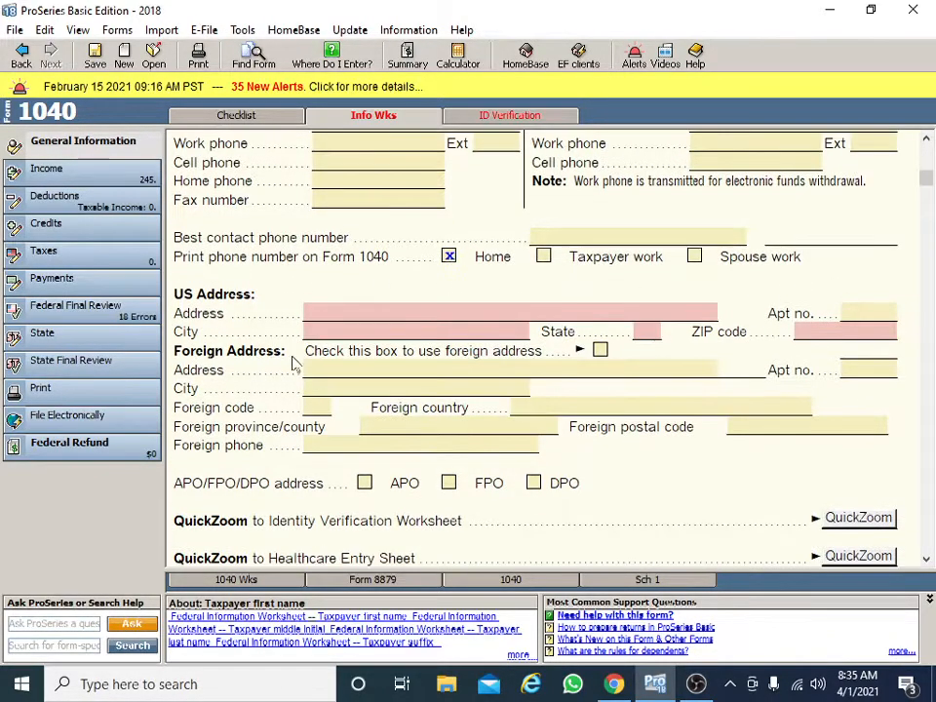
click(599, 349)
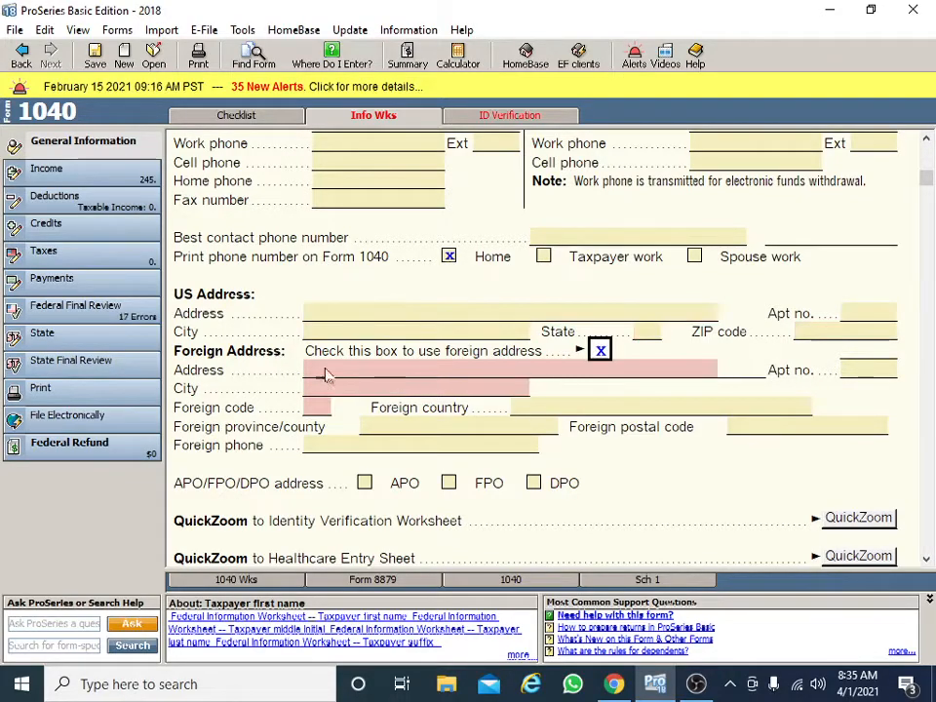
click(600, 350)
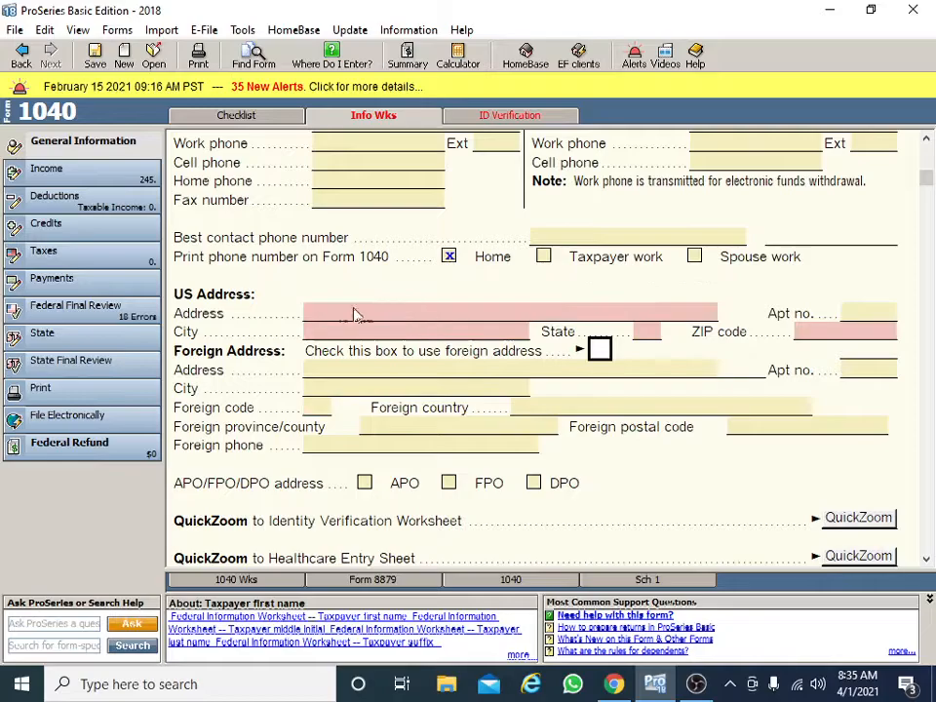
Examine the address fields, the 2017 Tax Cuts & Jobs Act question and the Part II Federal Filing Status choices.
scroll(426, 355, down, 3)
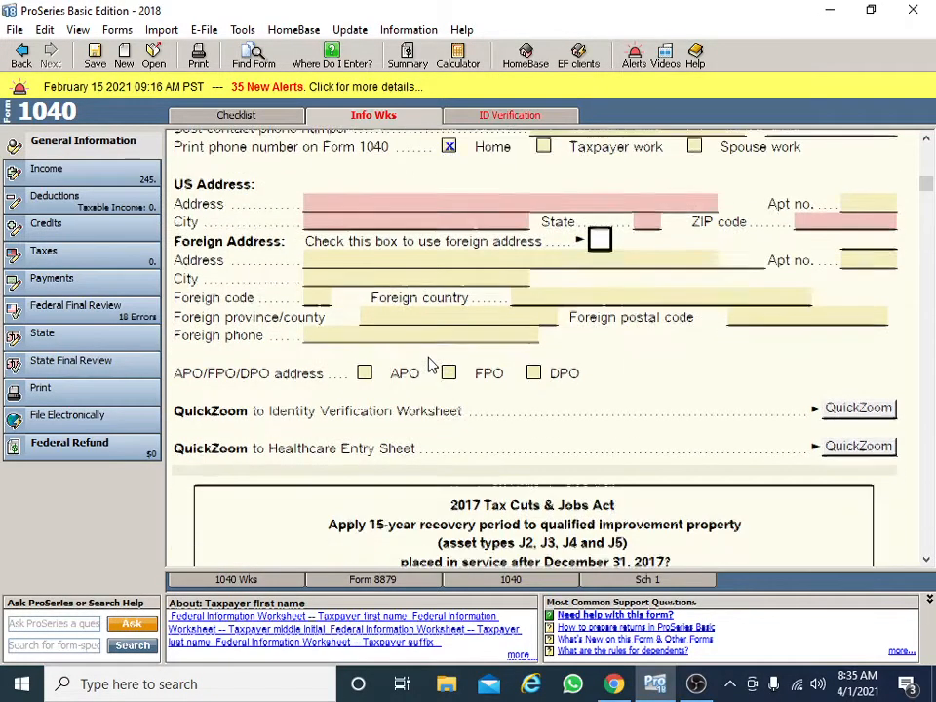
scroll(432, 364, down, 2)
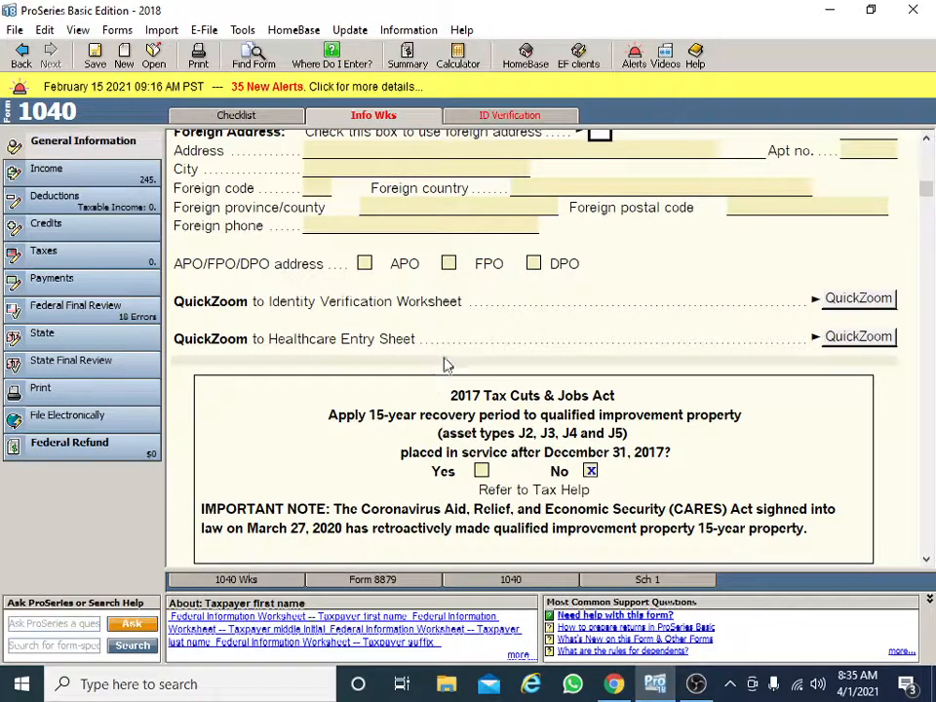
scroll(444, 364, up, 8)
scroll(387, 334, down, 1)
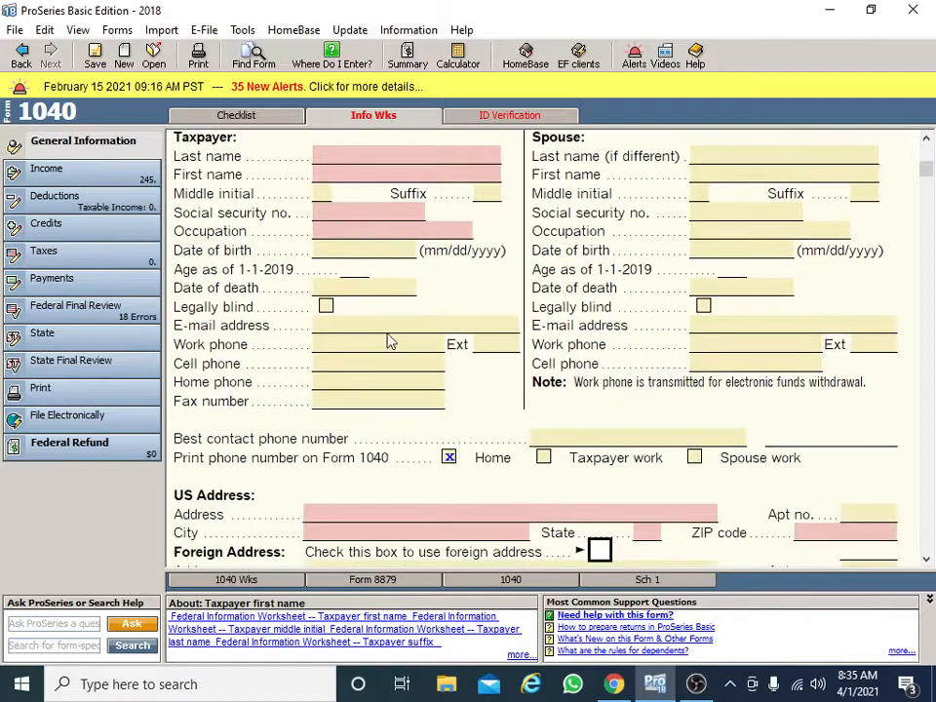
scroll(387, 334, down, 7)
scroll(410, 383, up, 1)
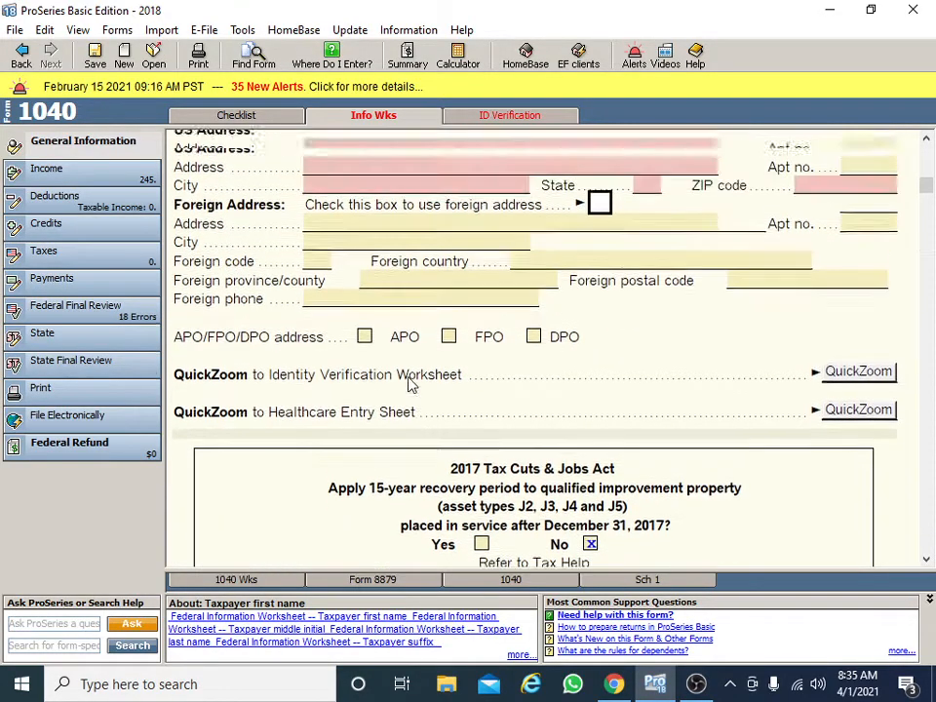
scroll(403, 359, down, 3)
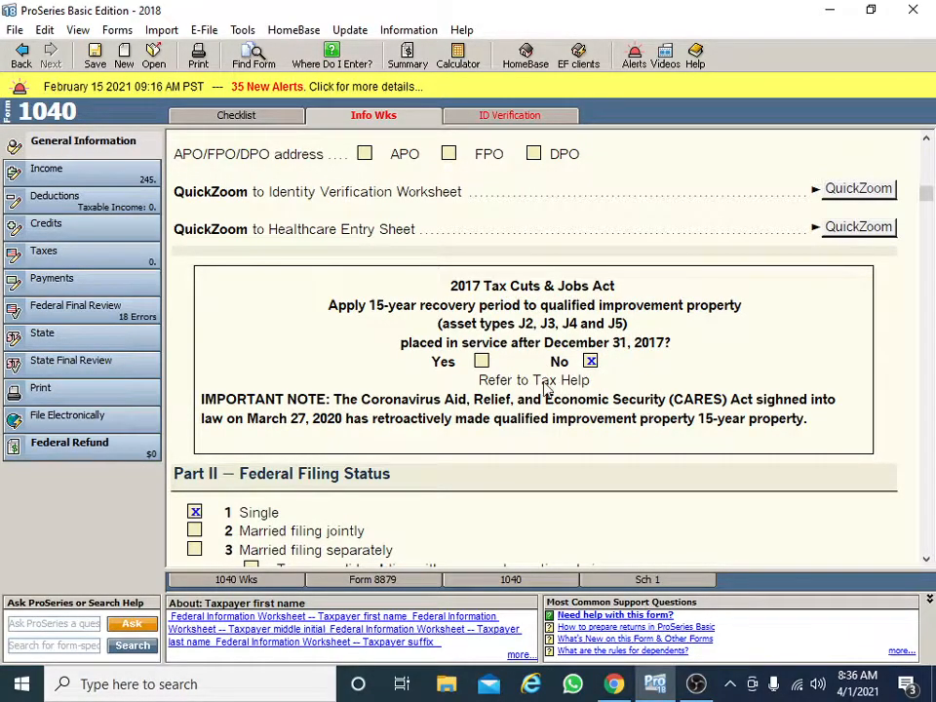
scroll(512, 380, down, 5)
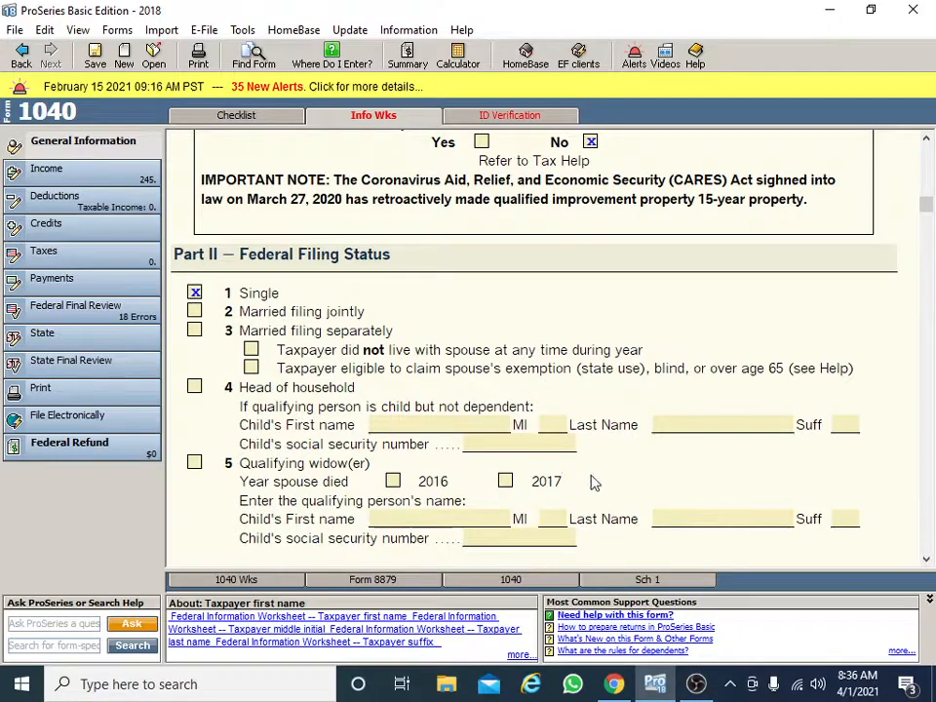
Set the federal filing status to Married filing jointly and check the spouse fields in Part I.
click(195, 312)
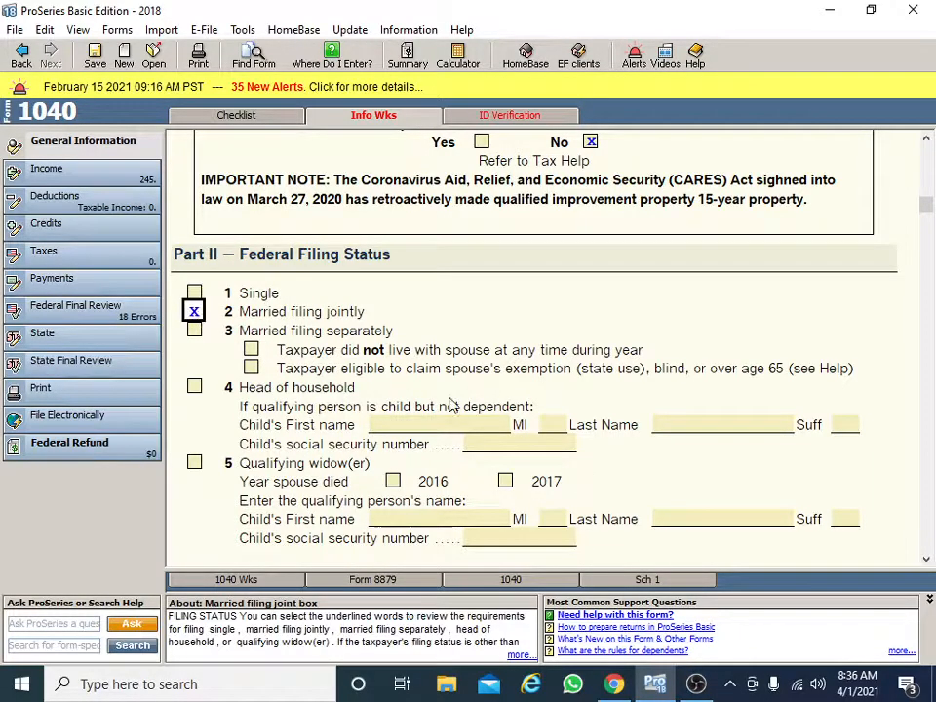
scroll(548, 434, up, 10)
scroll(561, 453, up, 8)
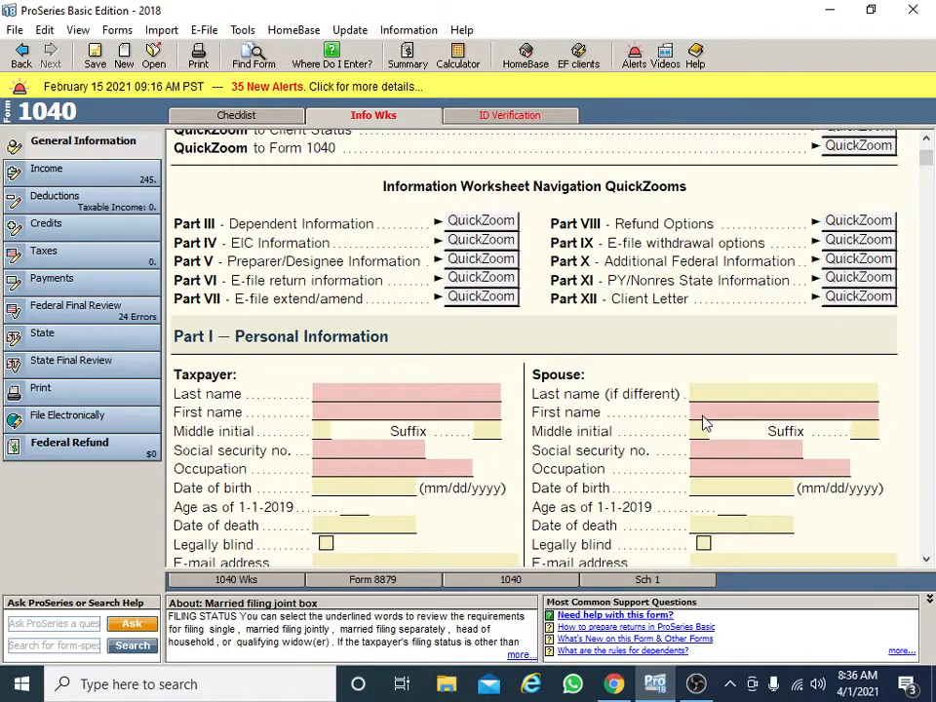
Return to Part II and set the federal filing status back to Single.
scroll(706, 424, down, 10)
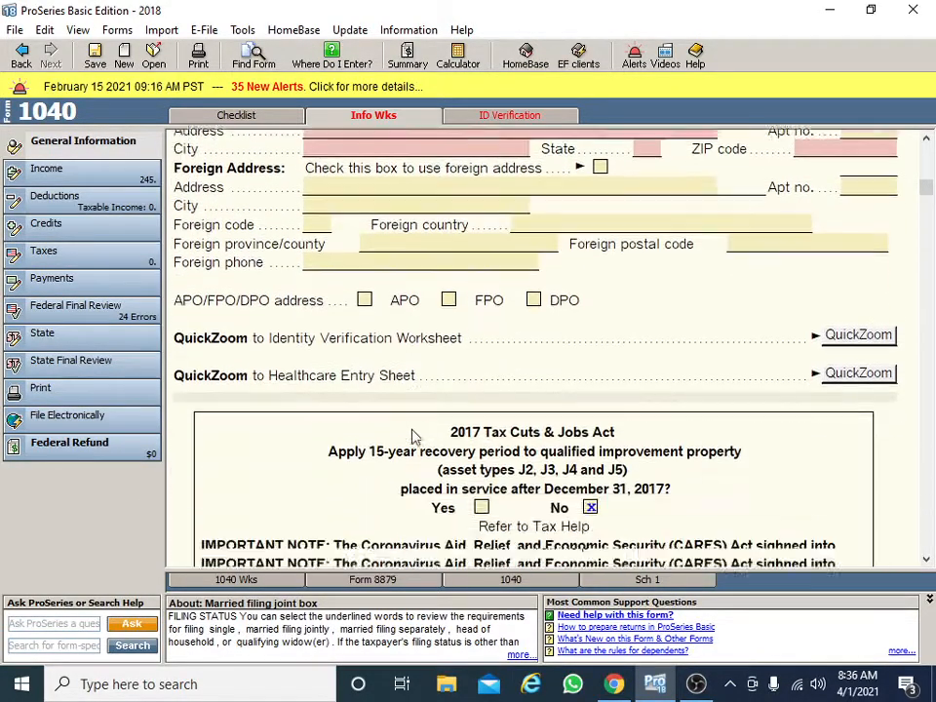
scroll(416, 436, down, 6)
click(195, 386)
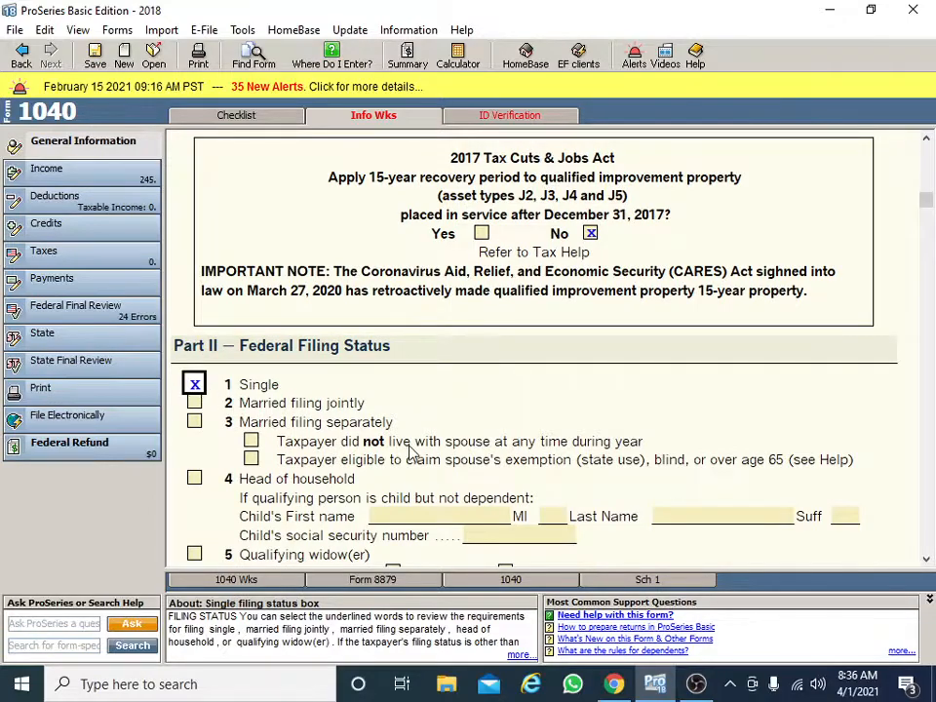
Look at the Federal Final Review errors page and return to the filing status section of the Federal Information Worksheet.
scroll(410, 454, down, 3)
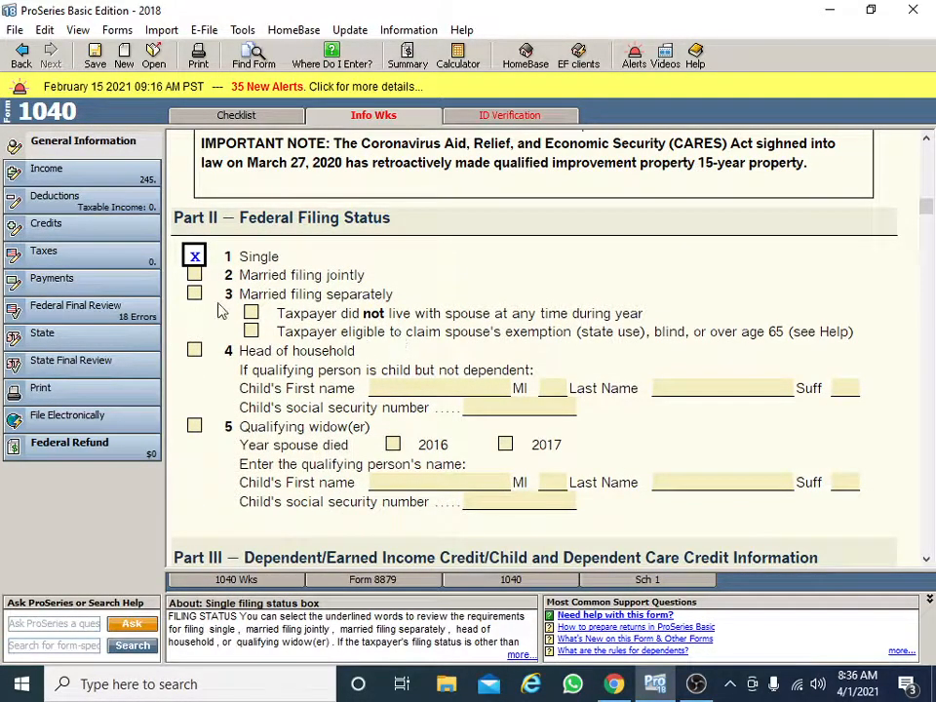
click(125, 321)
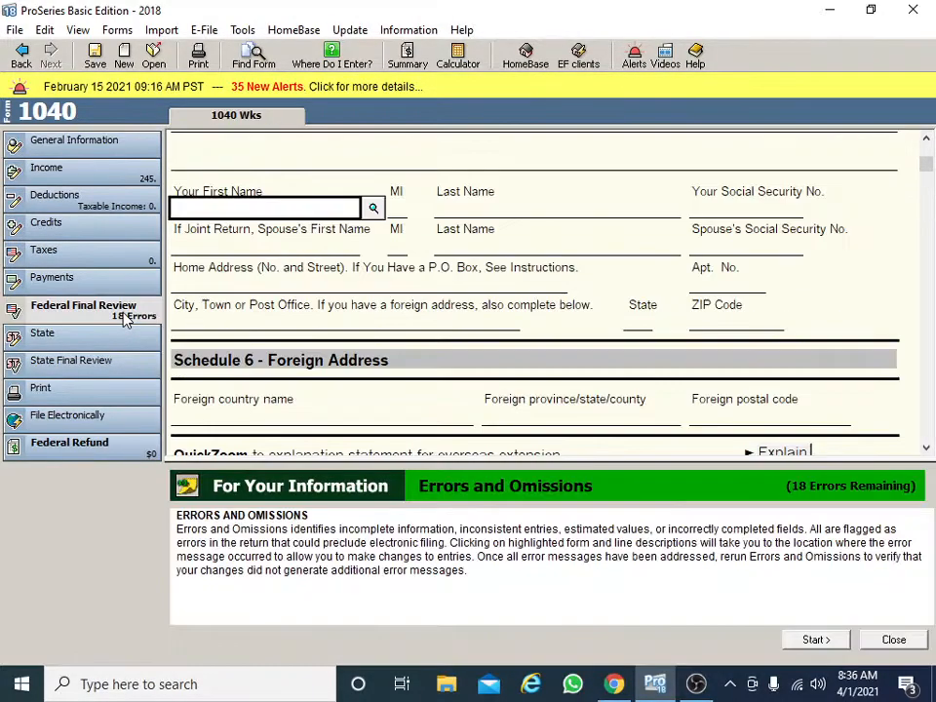
click(289, 252)
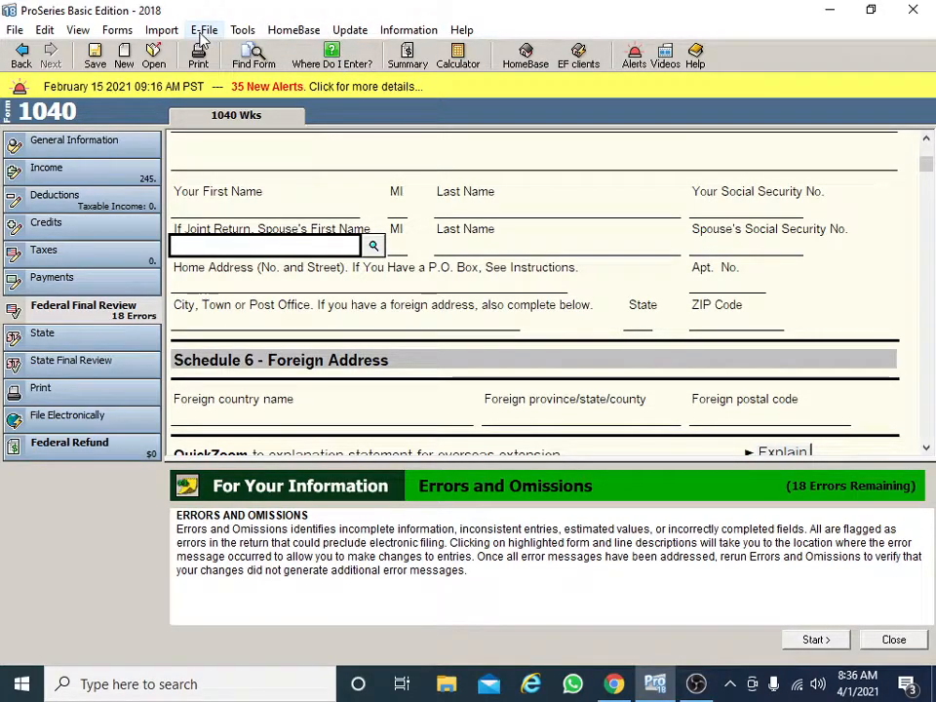
click(125, 156)
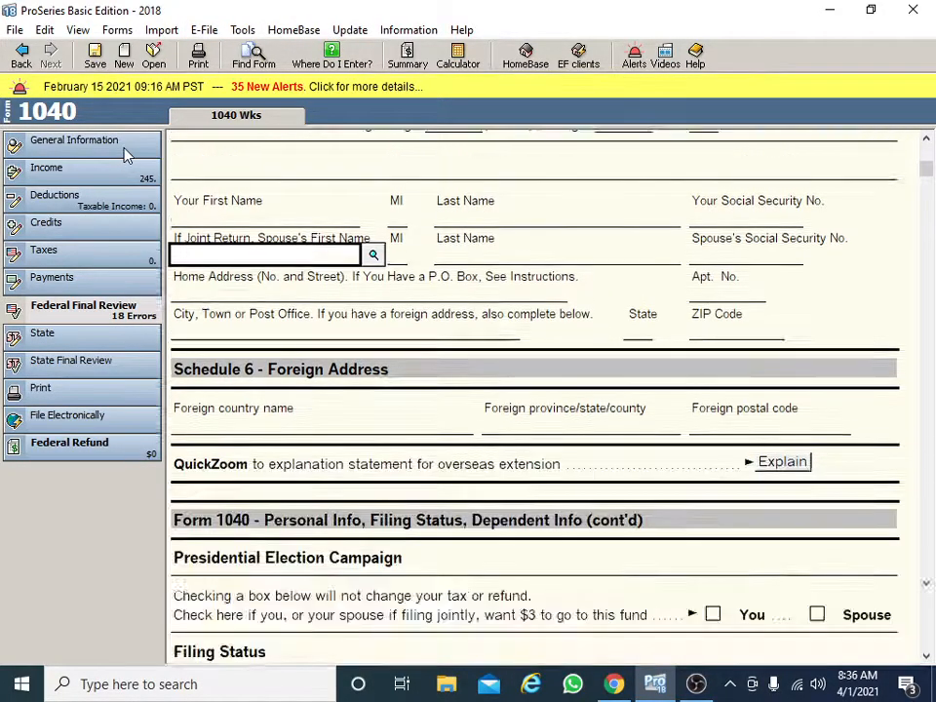
click(372, 115)
scroll(443, 381, down, 1)
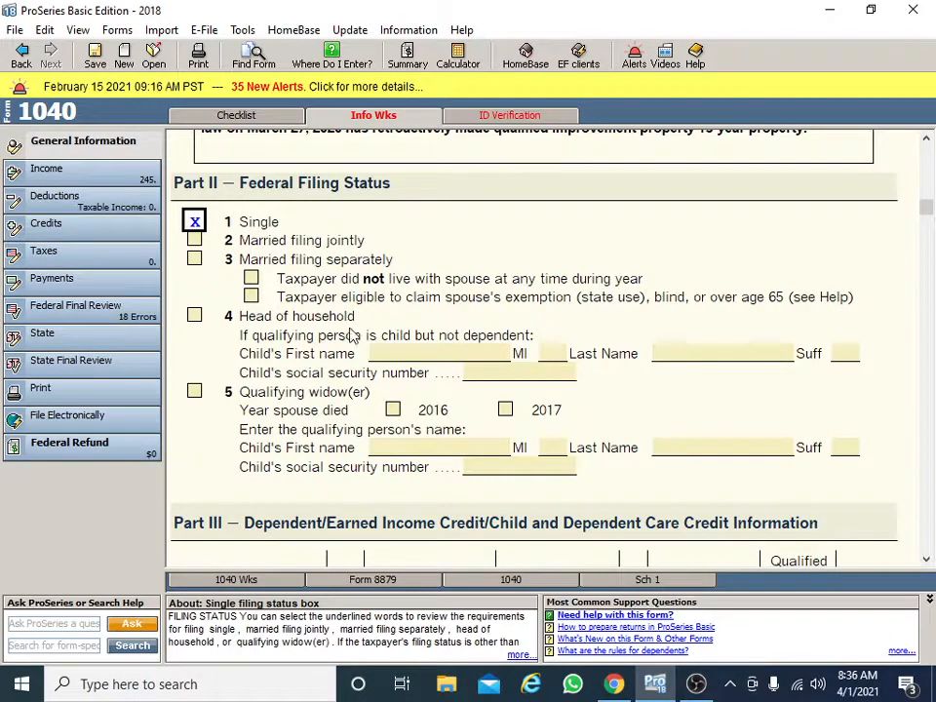
Try the Head of household and Married filing separately statuses, clearing each one again.
click(194, 320)
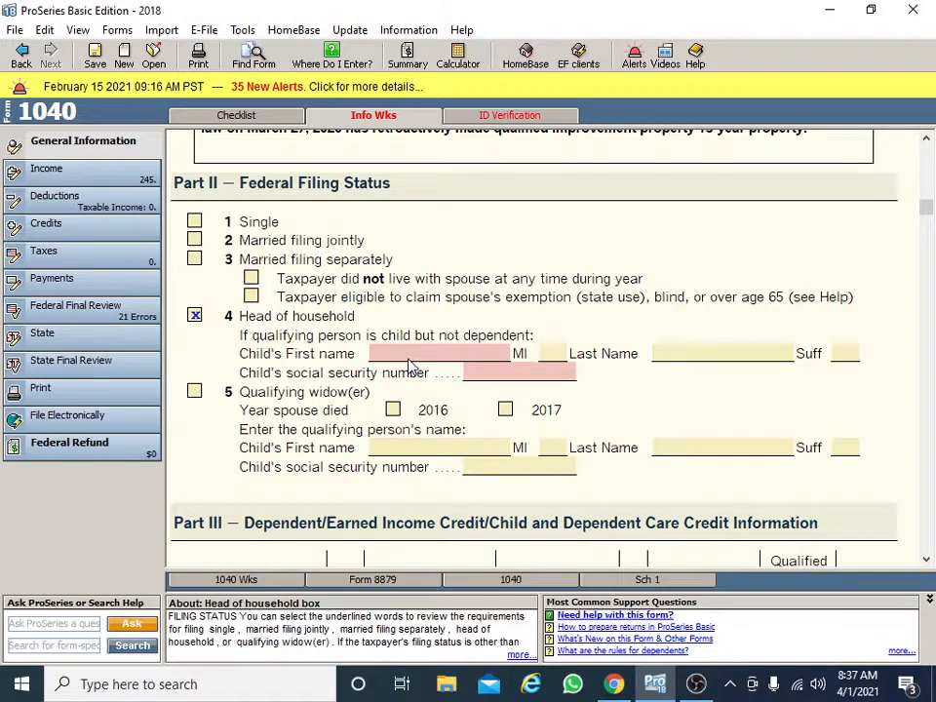
click(202, 312)
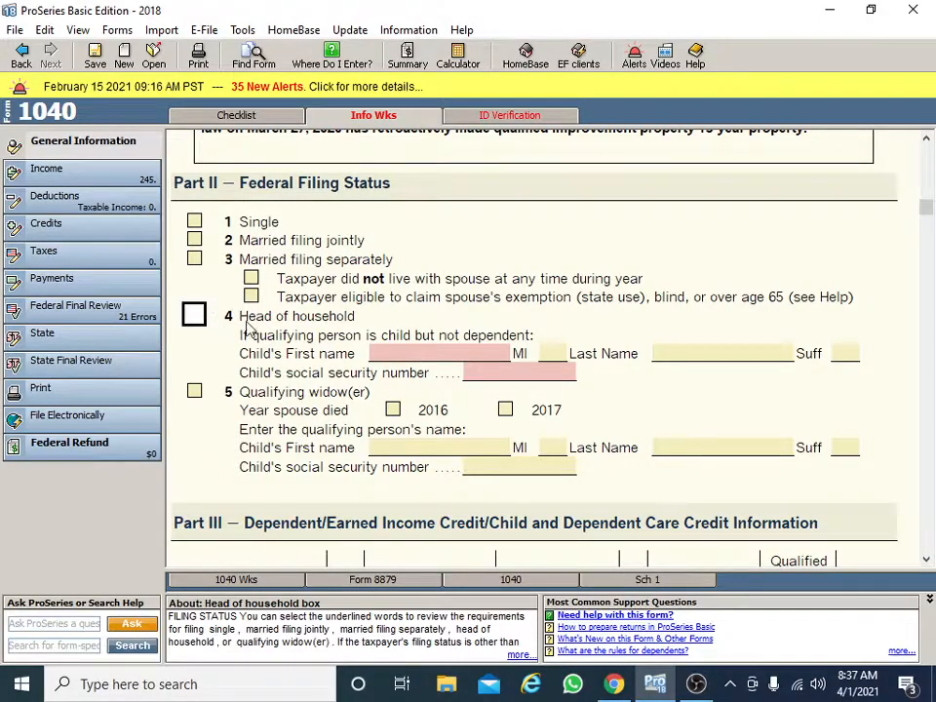
click(196, 262)
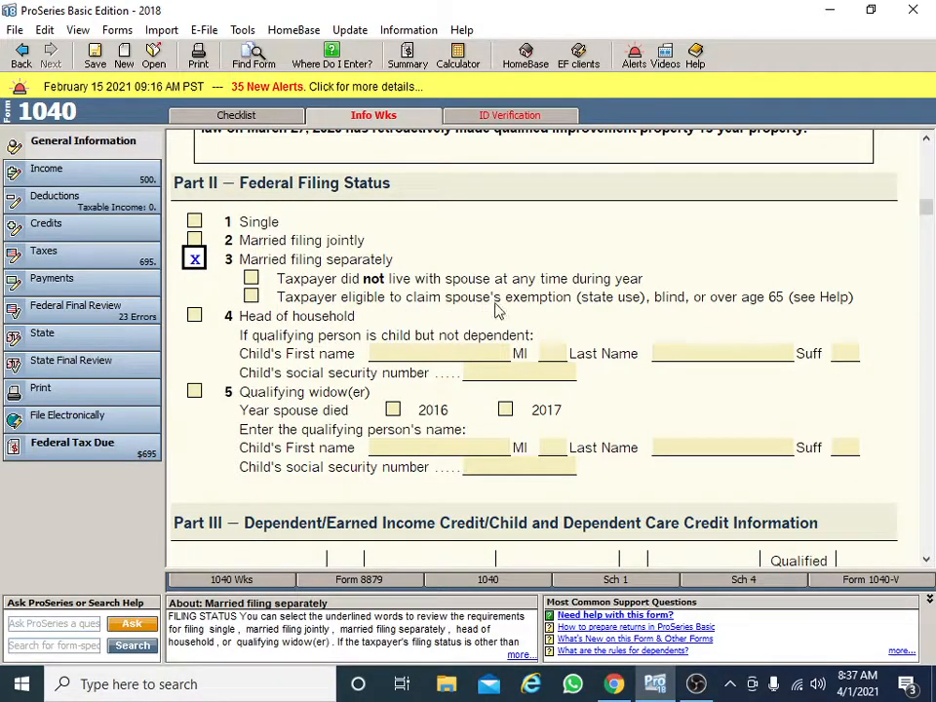
click(196, 259)
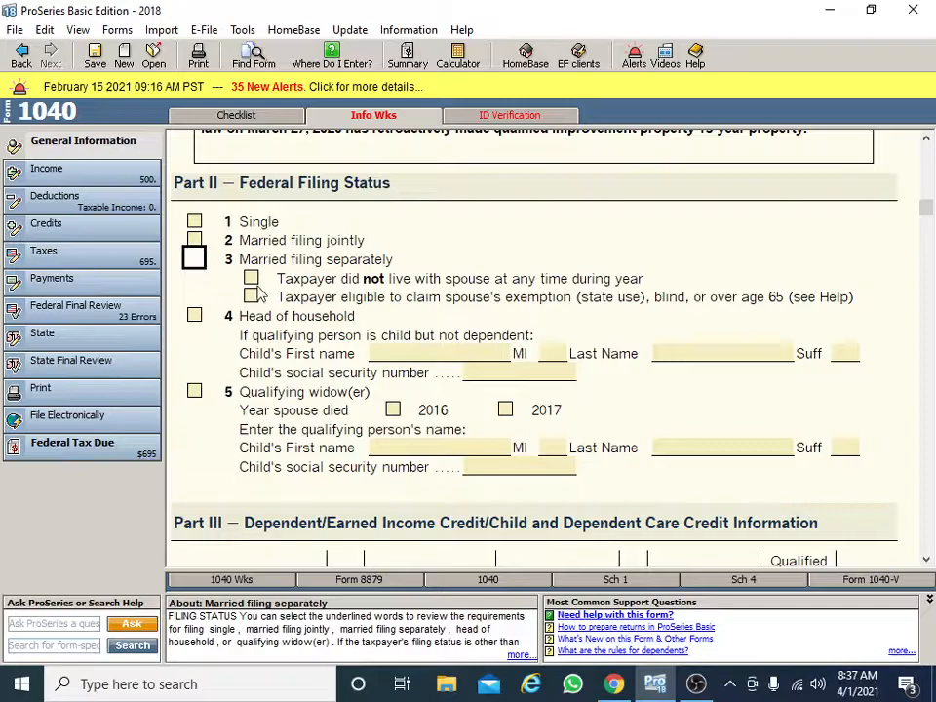
Set the federal filing status to Qualifying widow(er) and dismiss the error alerts.
click(194, 392)
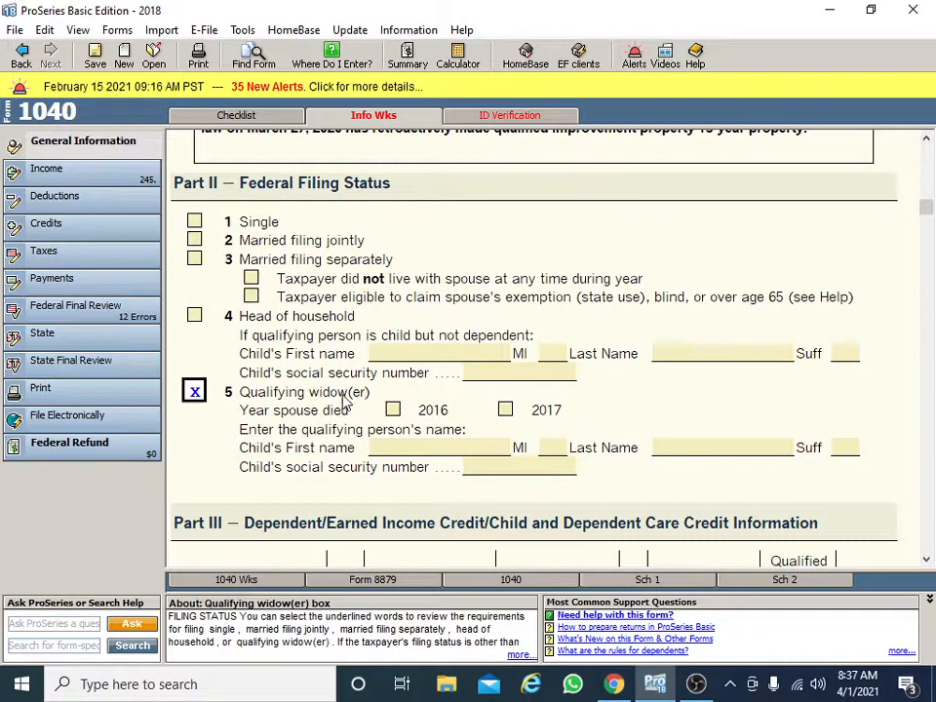
click(471, 387)
click(471, 387)
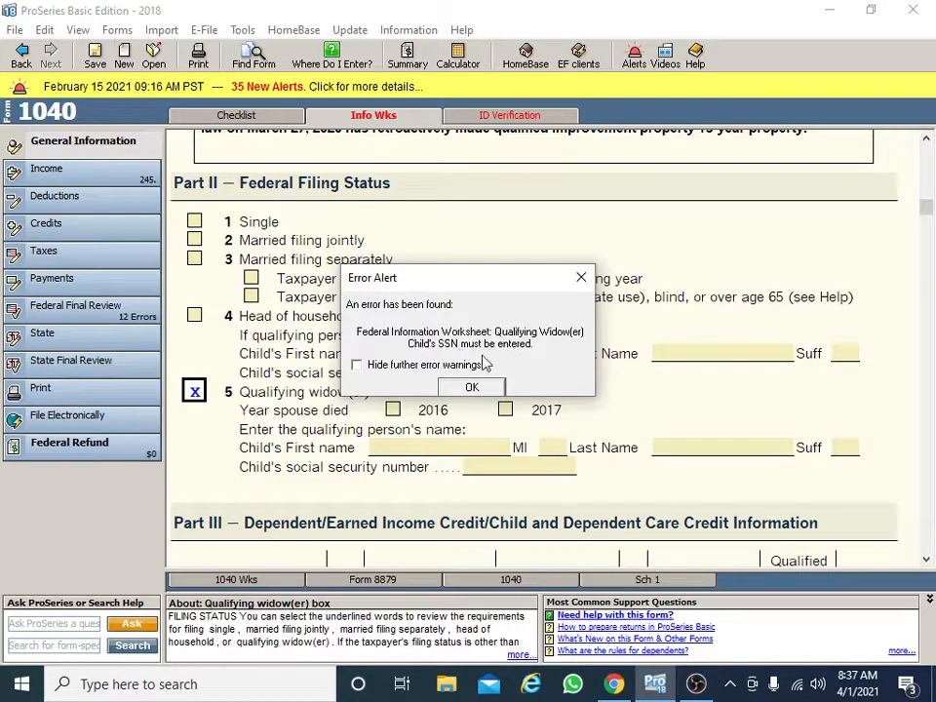
click(472, 388)
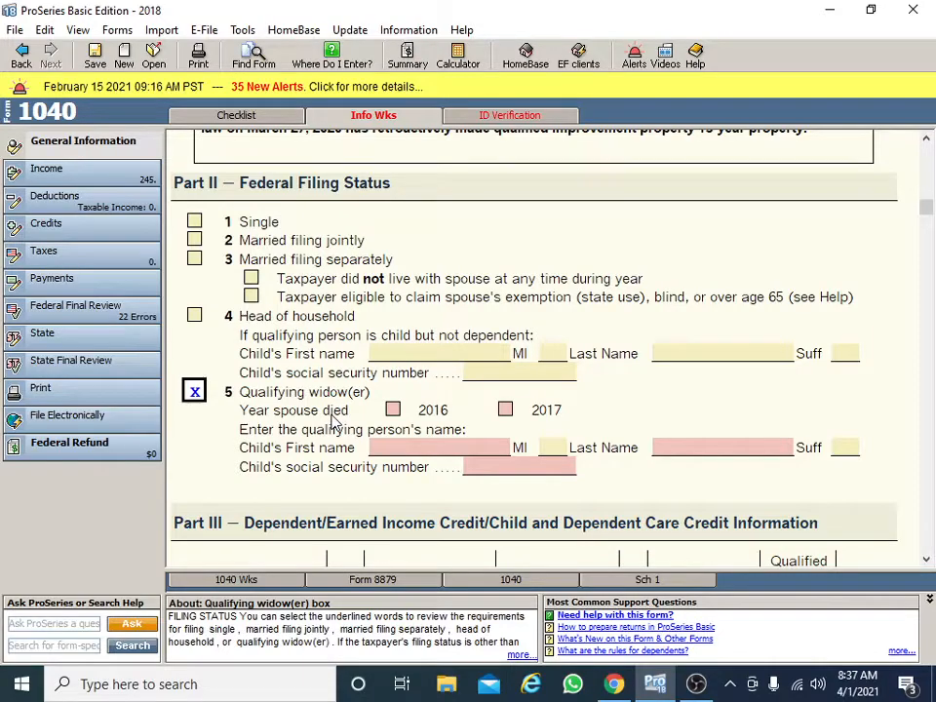
Try 2016 as the year the spouse died under Qualifying widow(er), clear it again, and dismiss the error alerts.
click(392, 410)
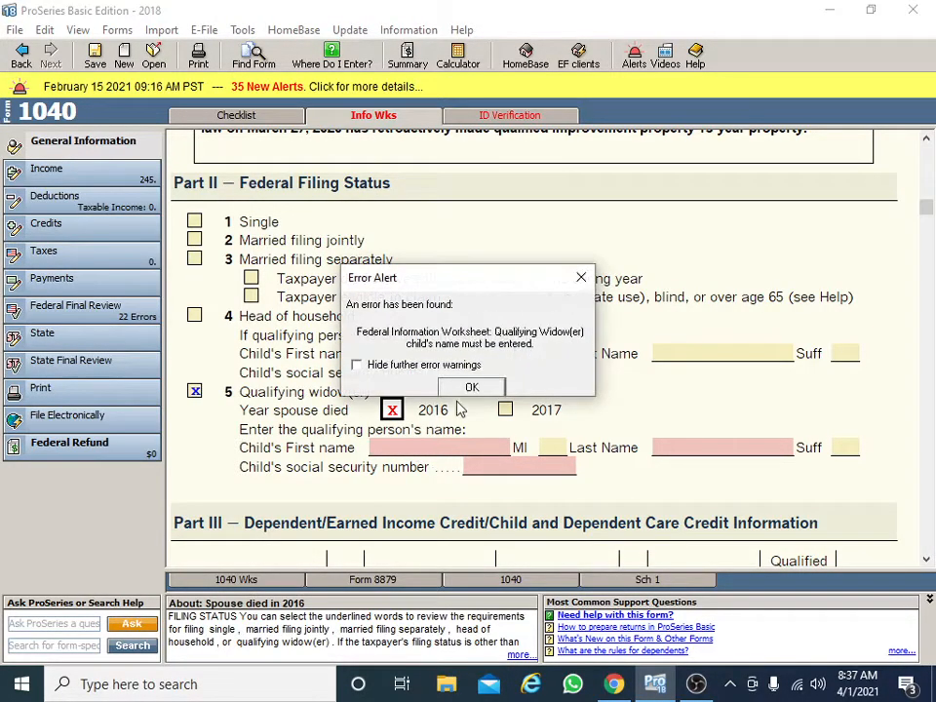
click(472, 389)
click(472, 388)
click(472, 388)
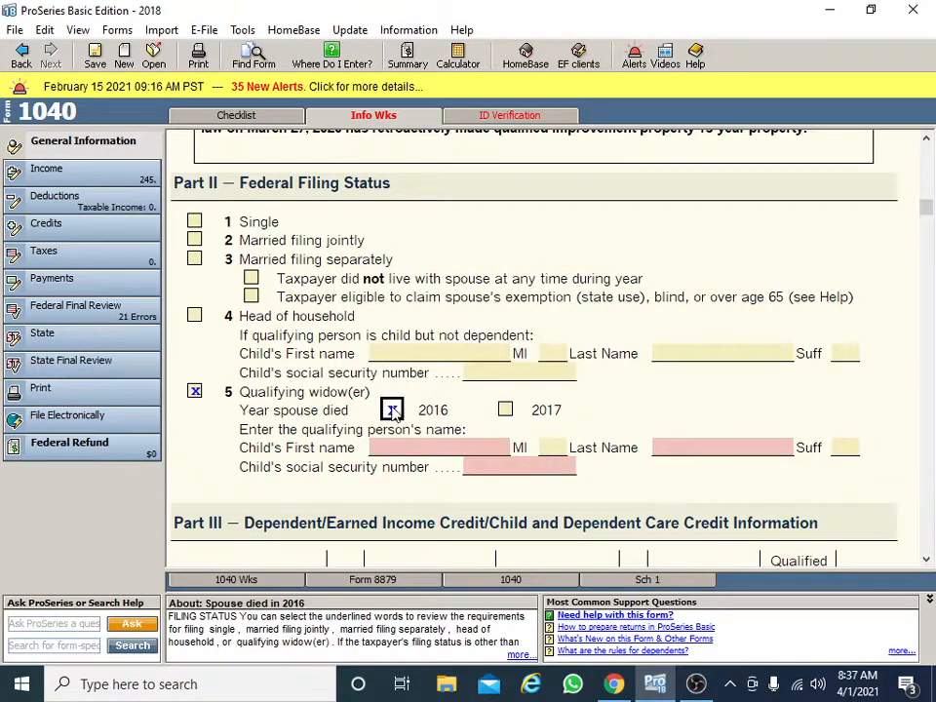
click(392, 410)
click(472, 387)
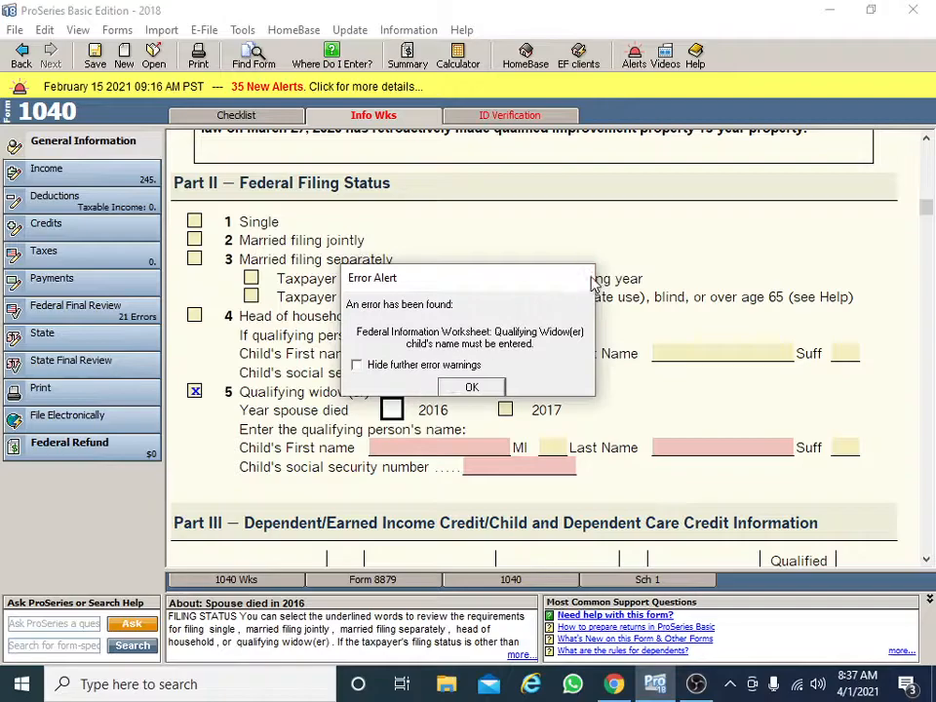
click(587, 275)
click(587, 275)
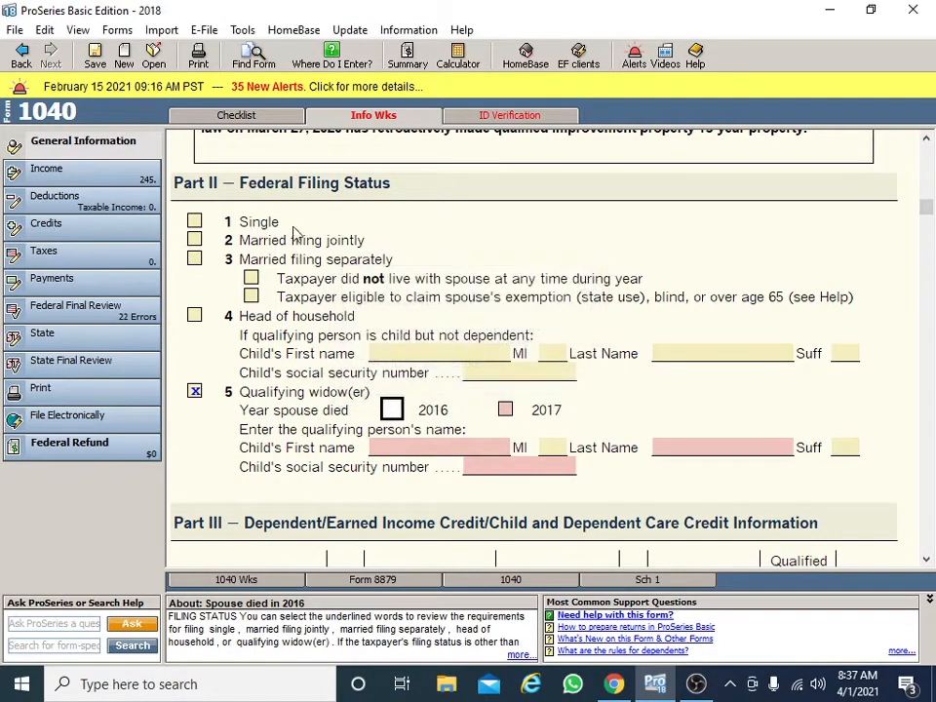
Set the federal filing status back to Single.
click(195, 223)
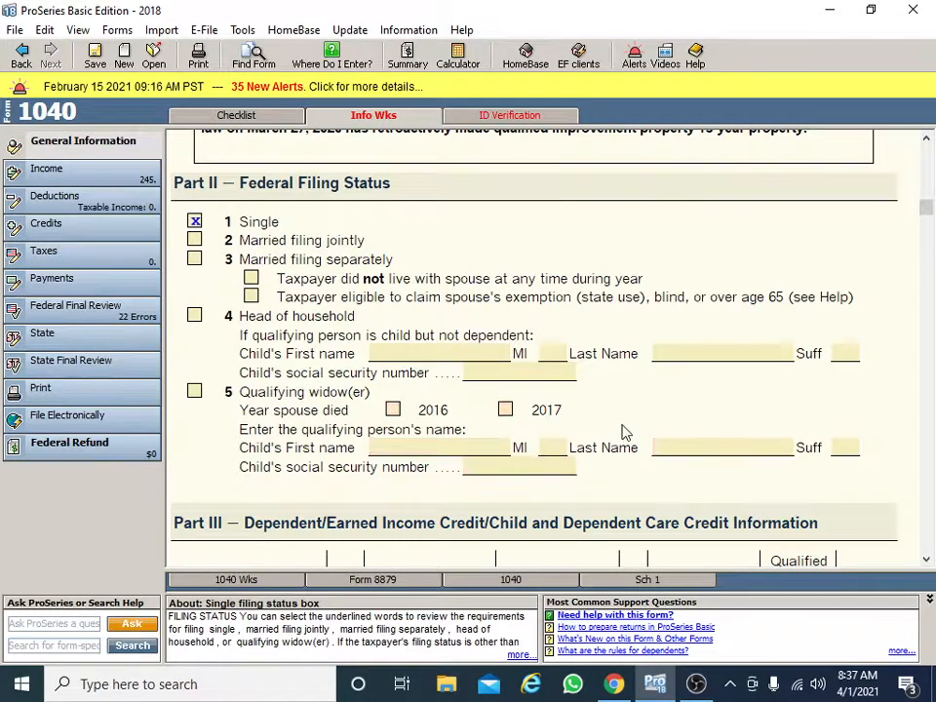
Examine the first dependent's name and middle initial fields in Part III without making an entry.
scroll(624, 432, down, 3)
scroll(585, 380, down, 10)
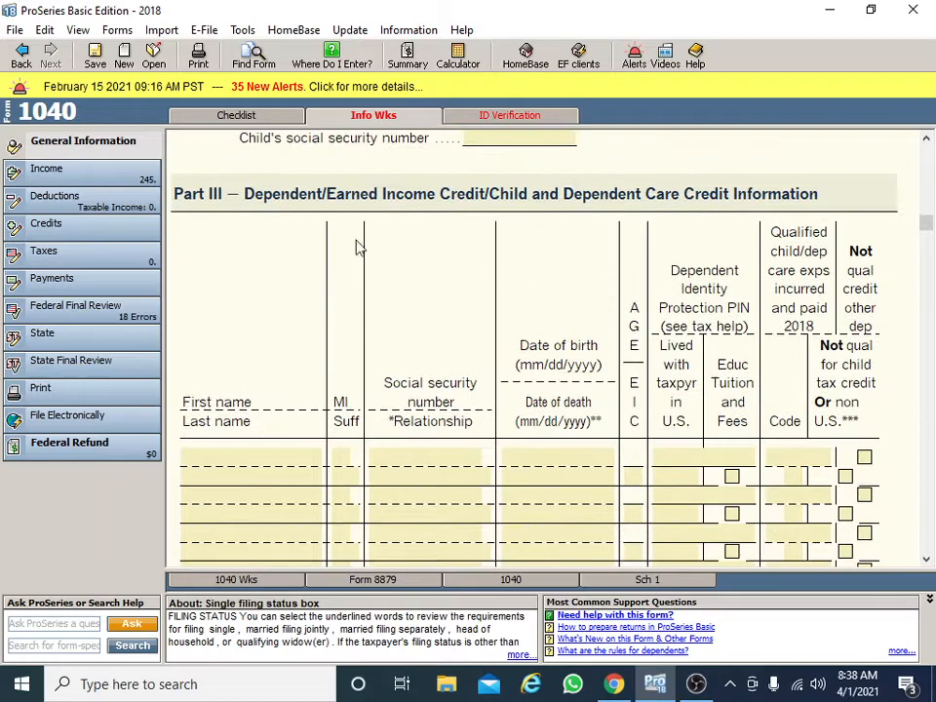
scroll(576, 485, down, 2)
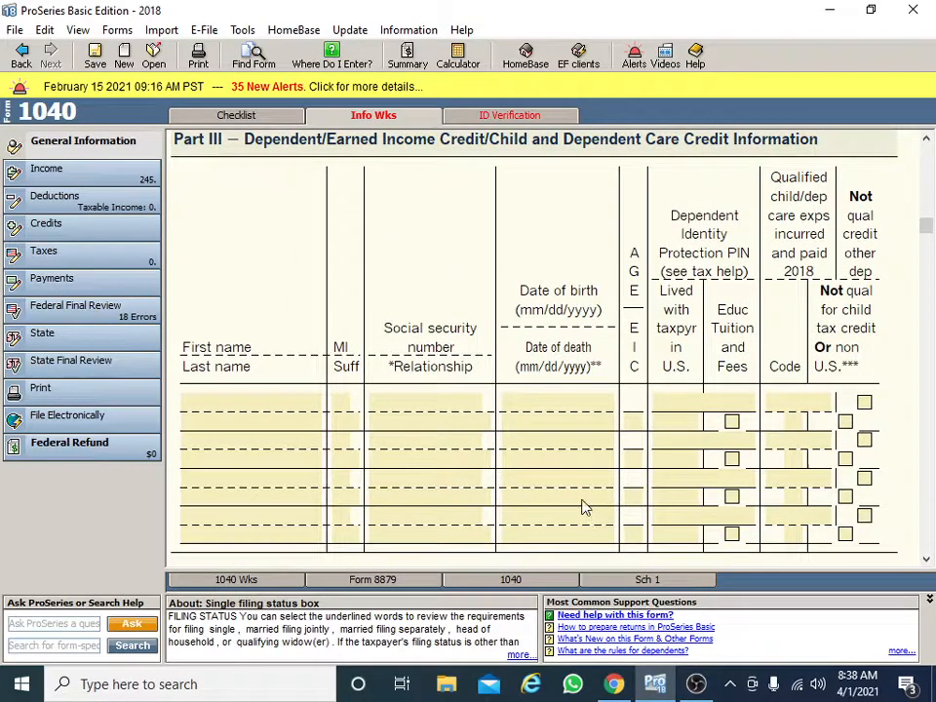
click(280, 399)
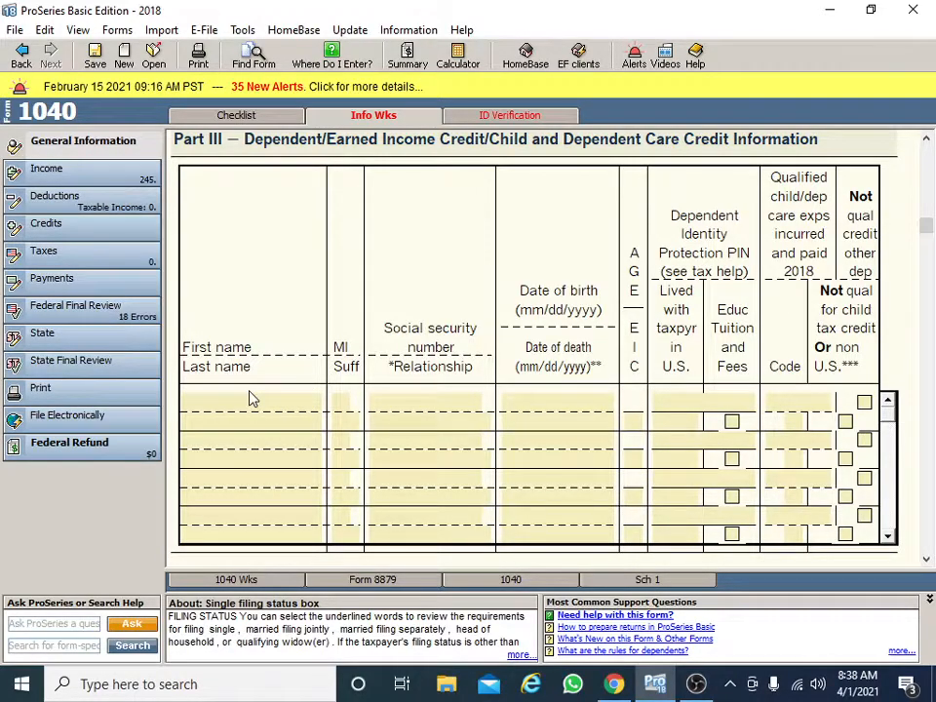
click(282, 395)
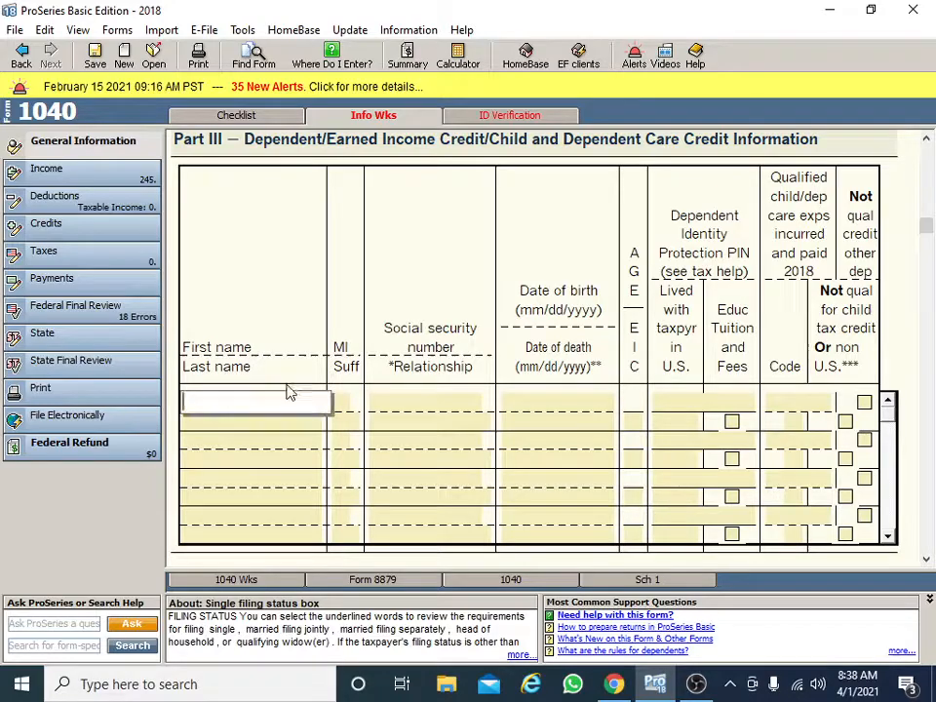
click(259, 333)
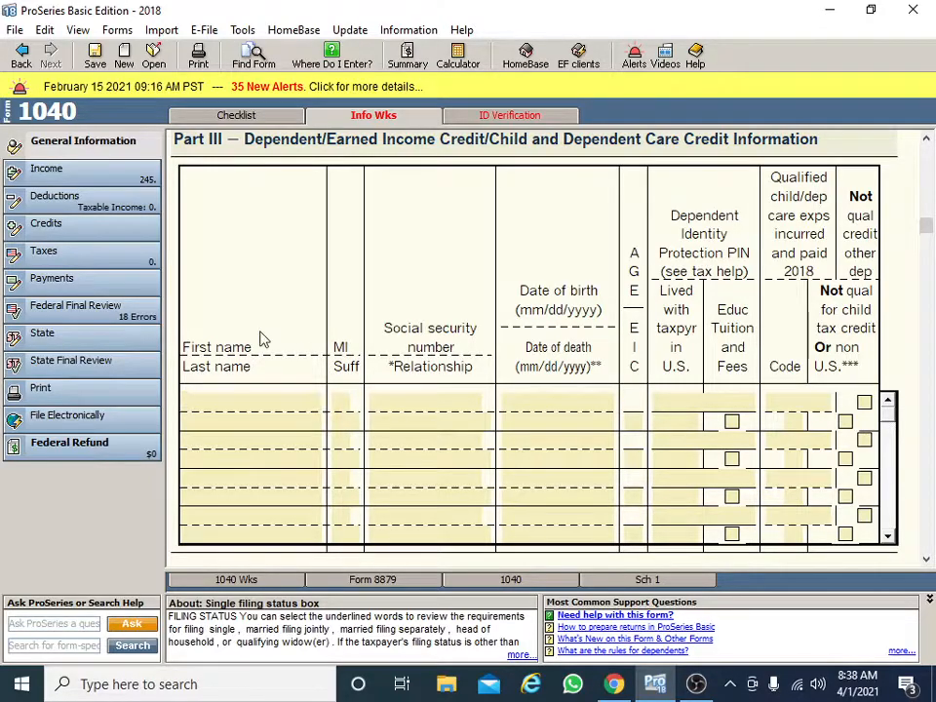
click(206, 401)
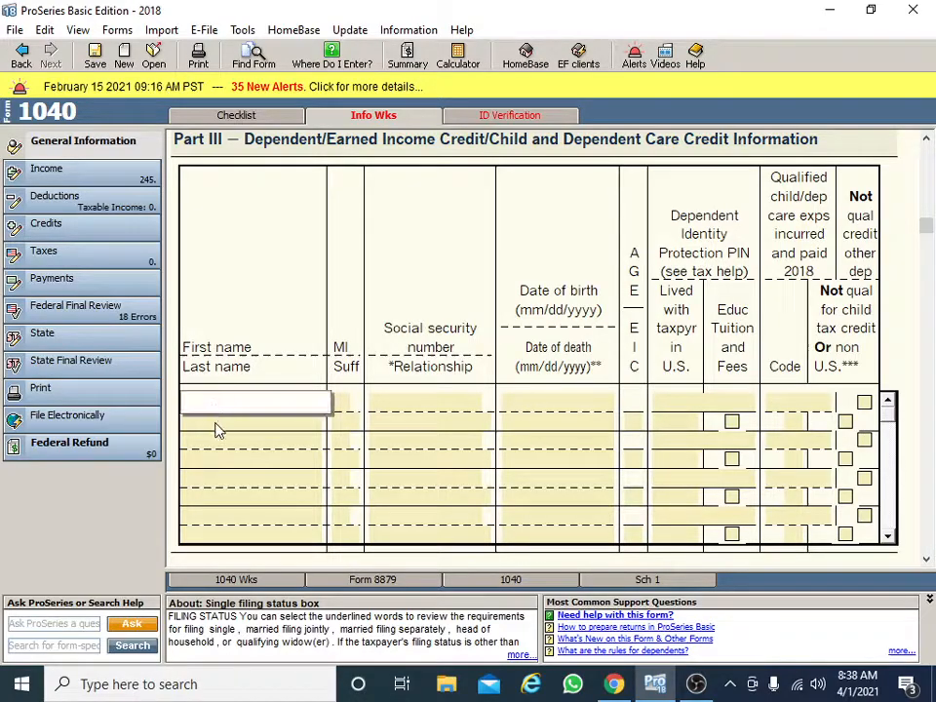
click(279, 416)
click(346, 400)
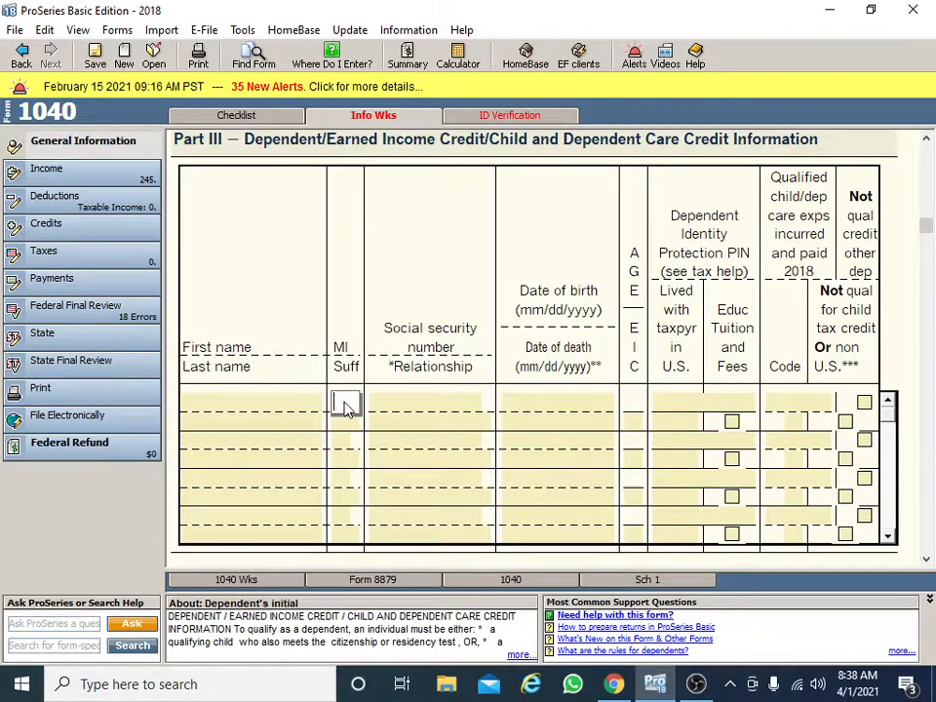
Look at the first dependent's social security number, relationship choices and date of death field, leaving them empty.
click(432, 406)
click(444, 423)
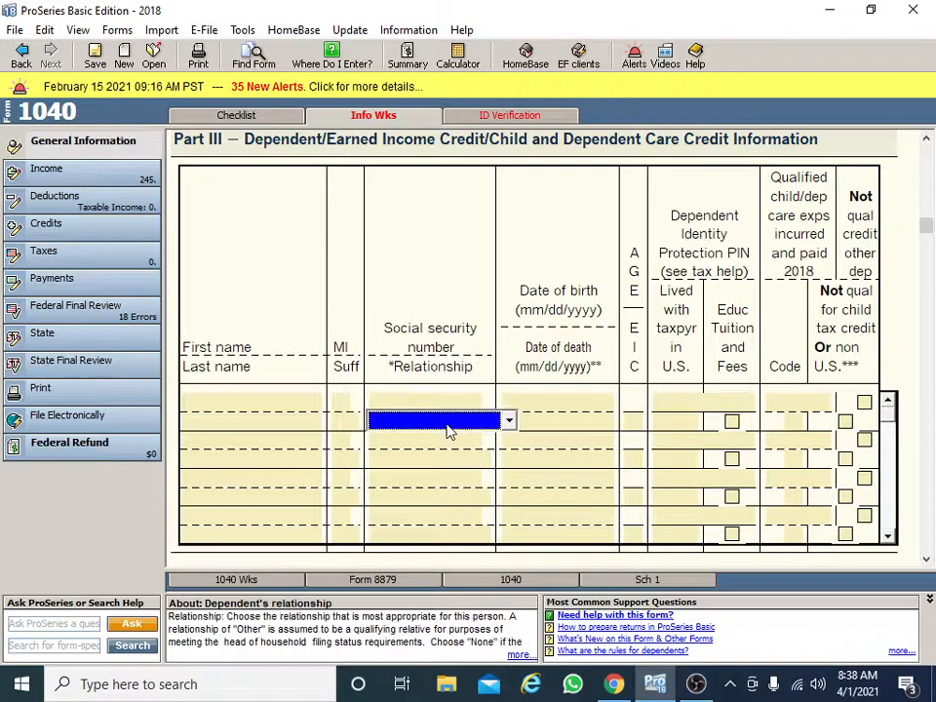
click(506, 420)
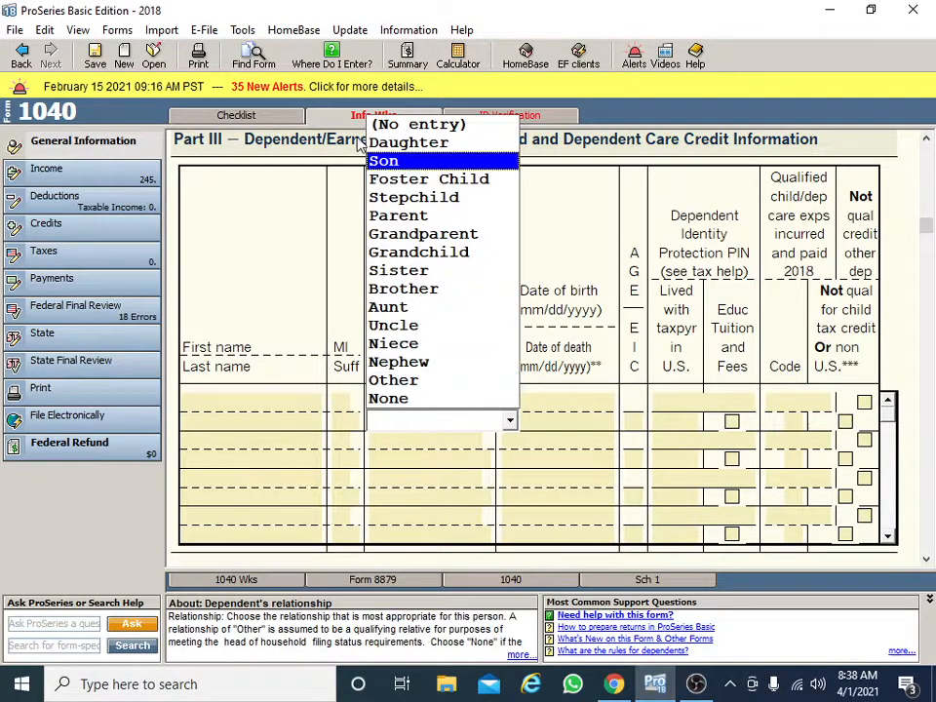
click(393, 399)
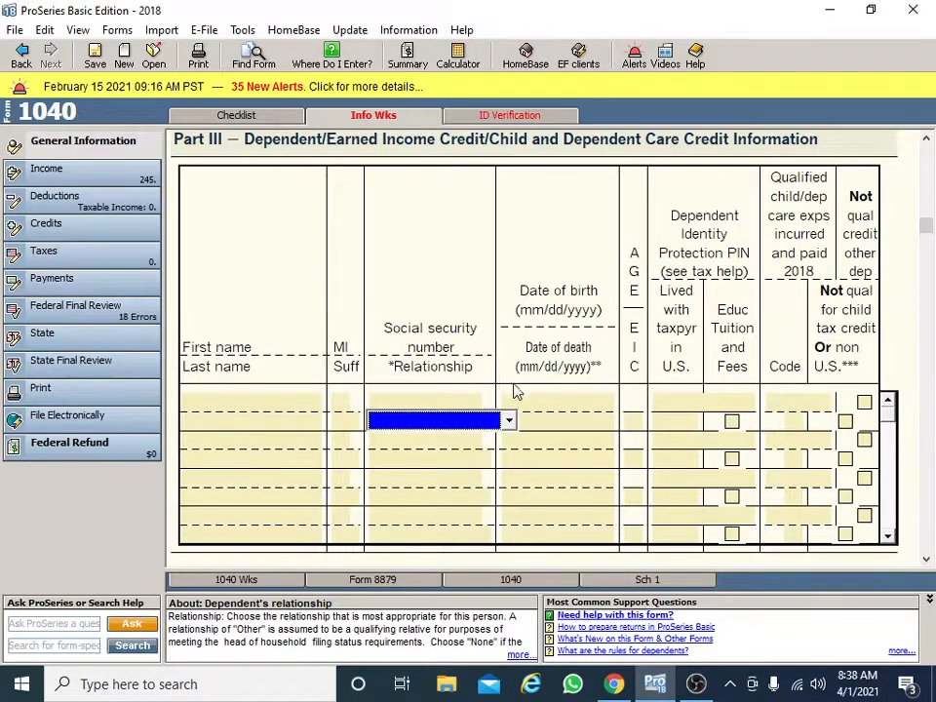
click(547, 413)
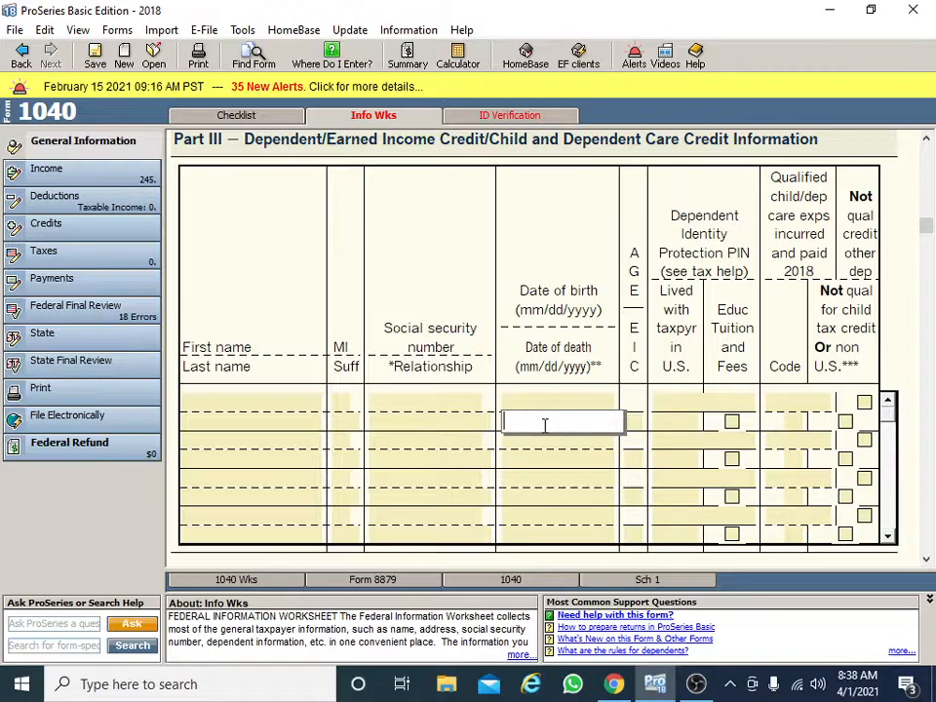
click(634, 344)
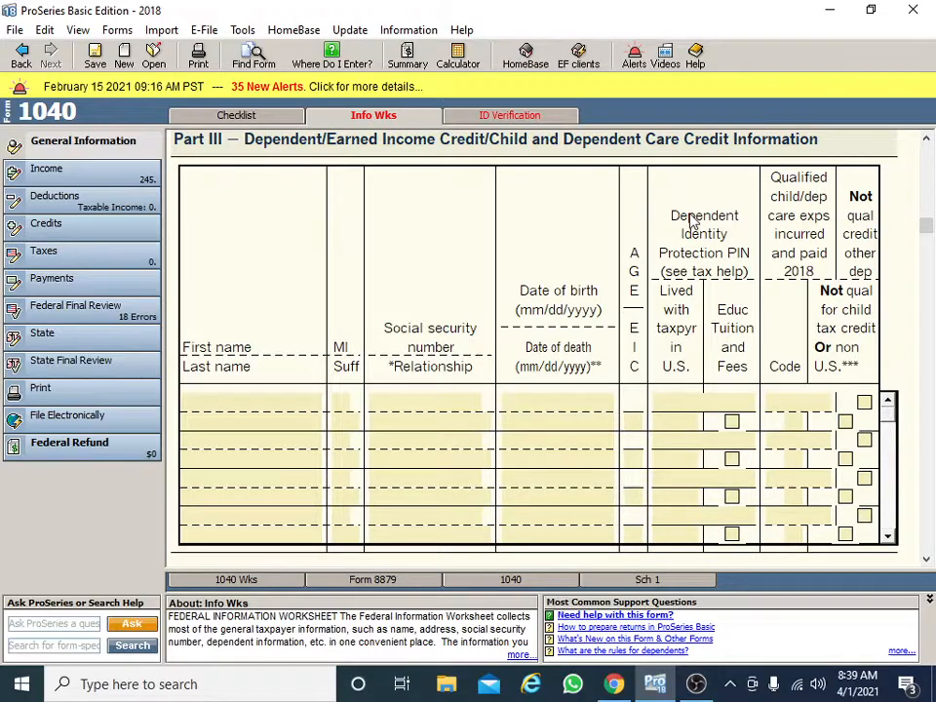
Try 12 as the number of months the first dependent lived with the taxpayer in the U.S.
click(685, 403)
click(687, 421)
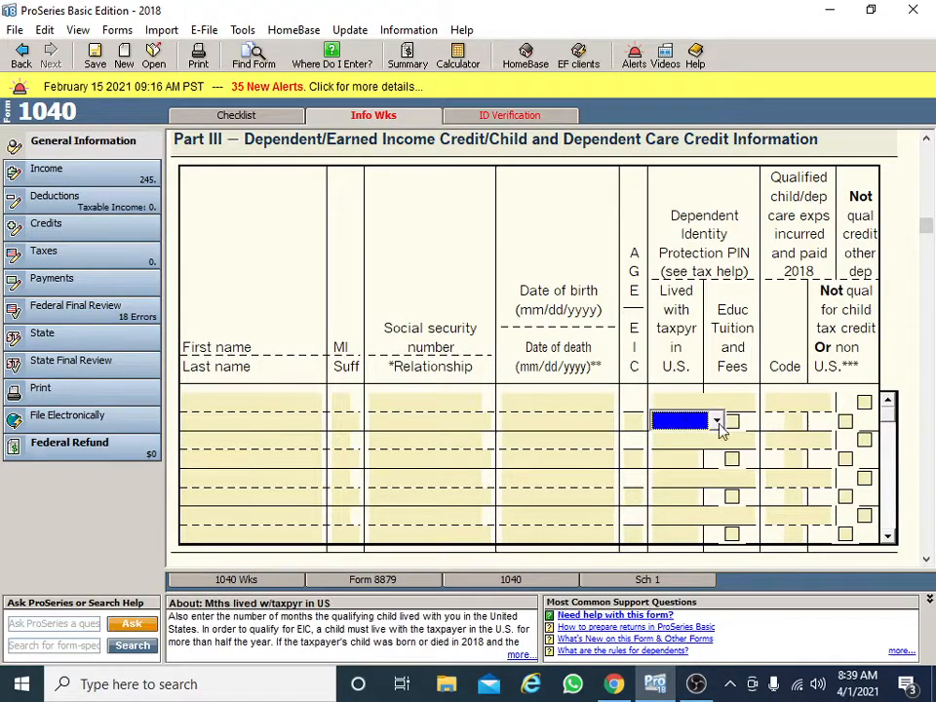
click(719, 421)
click(642, 460)
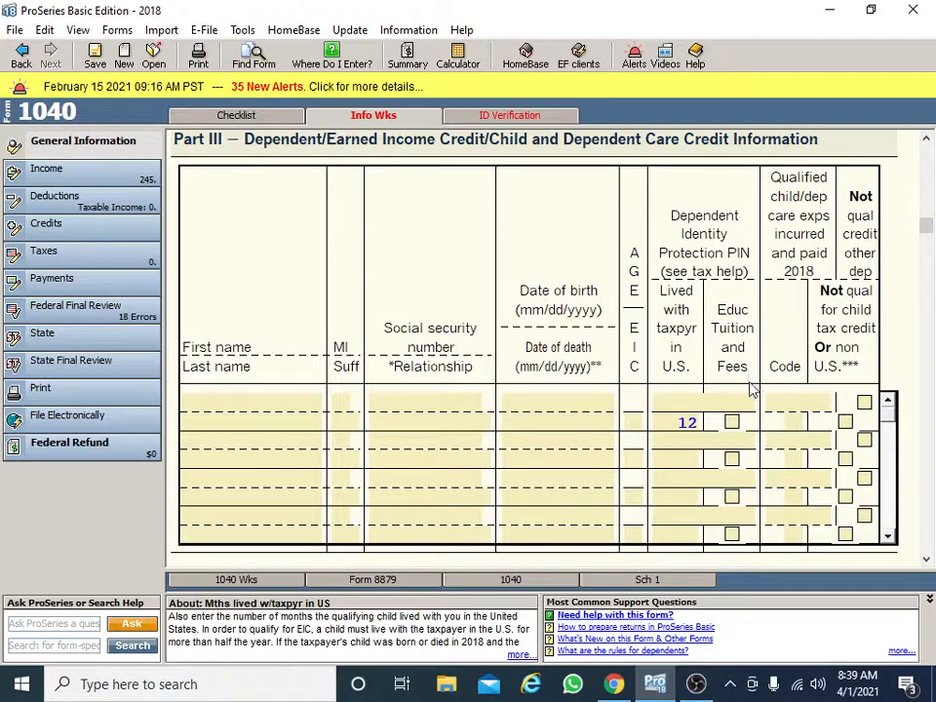
Try code L for the first dependent and the Educ Tuition and Fees box in the second row, clearing that box again.
click(806, 419)
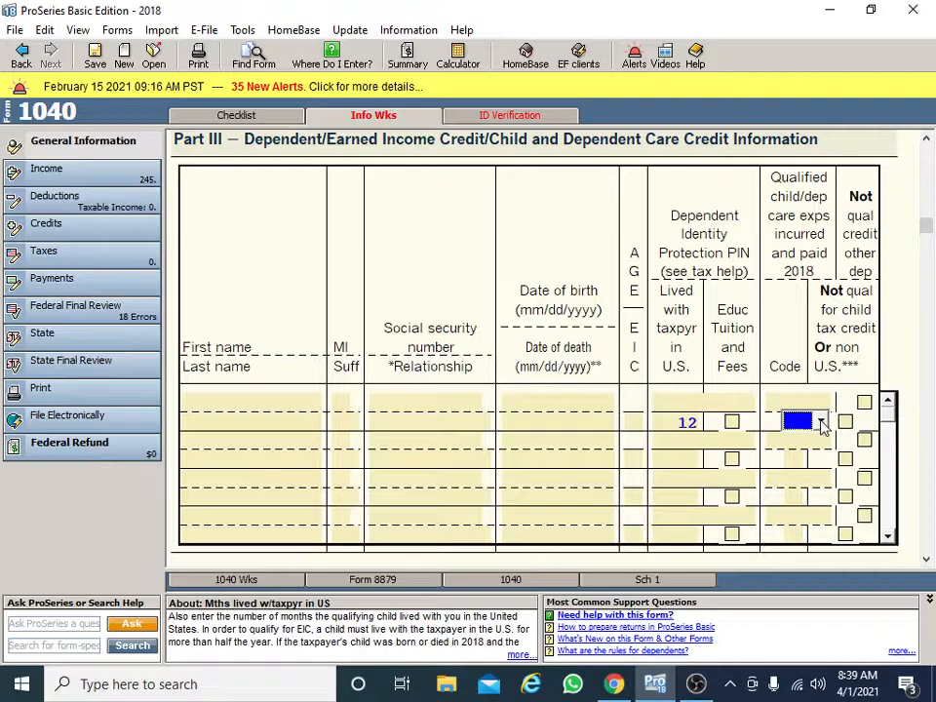
click(822, 421)
click(744, 455)
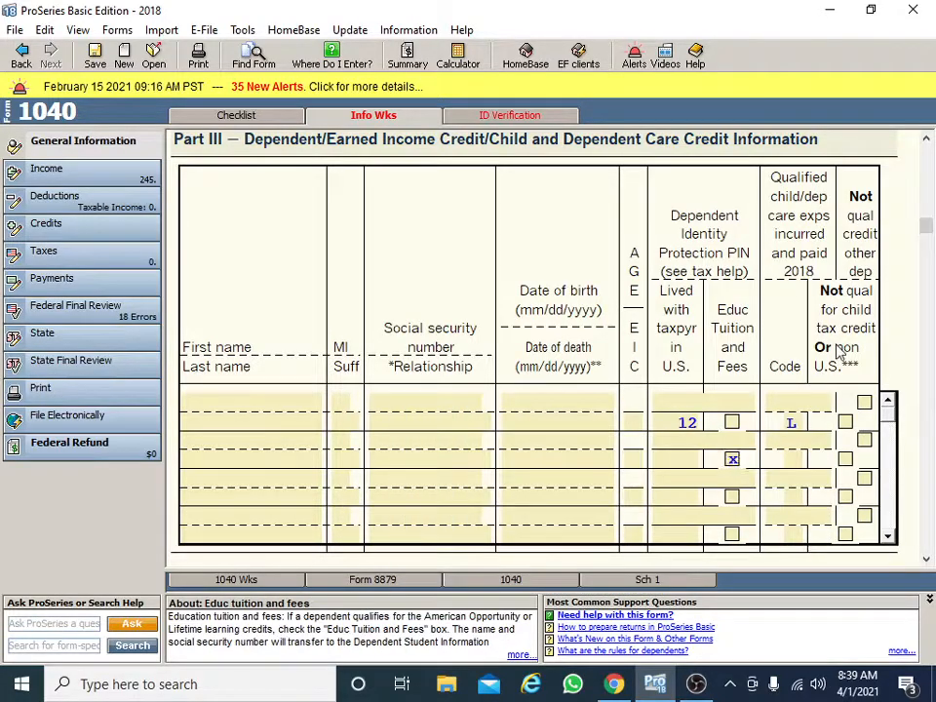
click(734, 461)
click(734, 457)
click(776, 334)
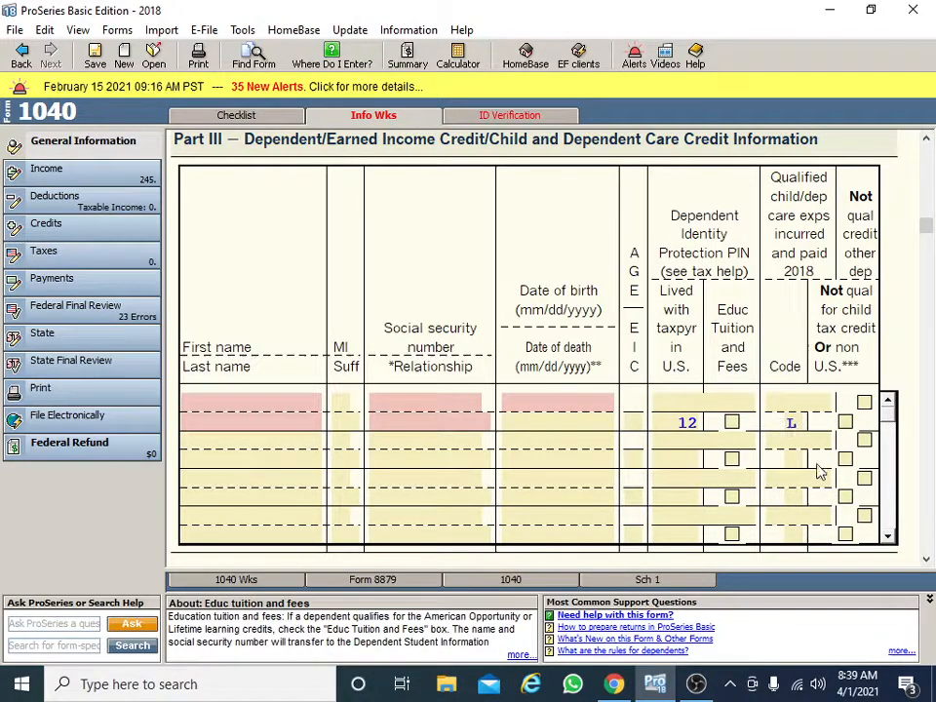
Clear the first dependent's code and months lived with the taxpayer entries.
click(795, 423)
click(820, 423)
click(772, 439)
click(778, 319)
click(694, 420)
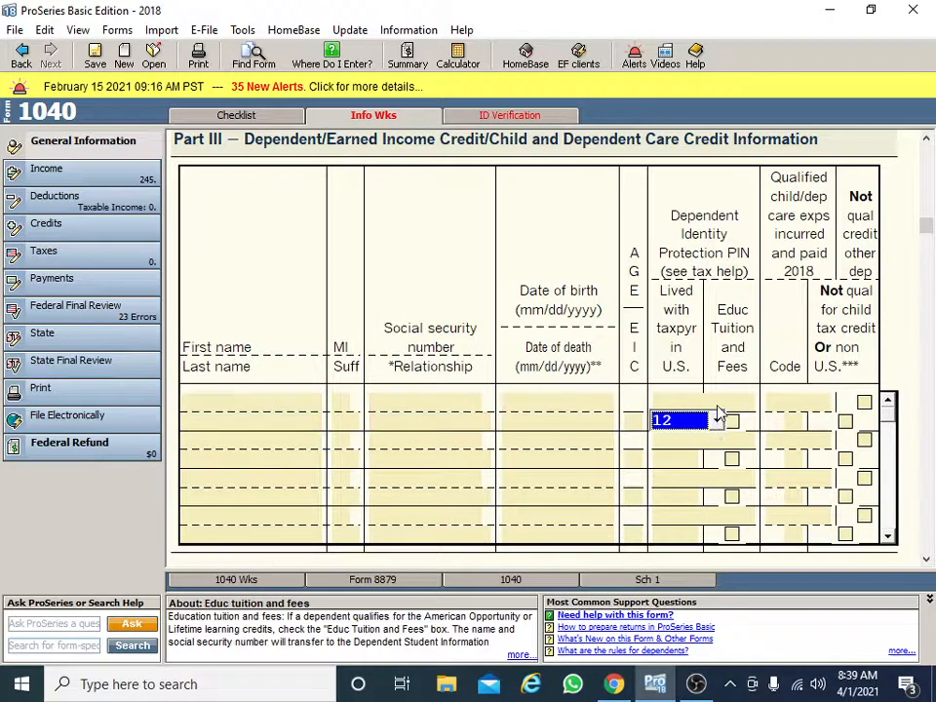
click(715, 418)
click(627, 444)
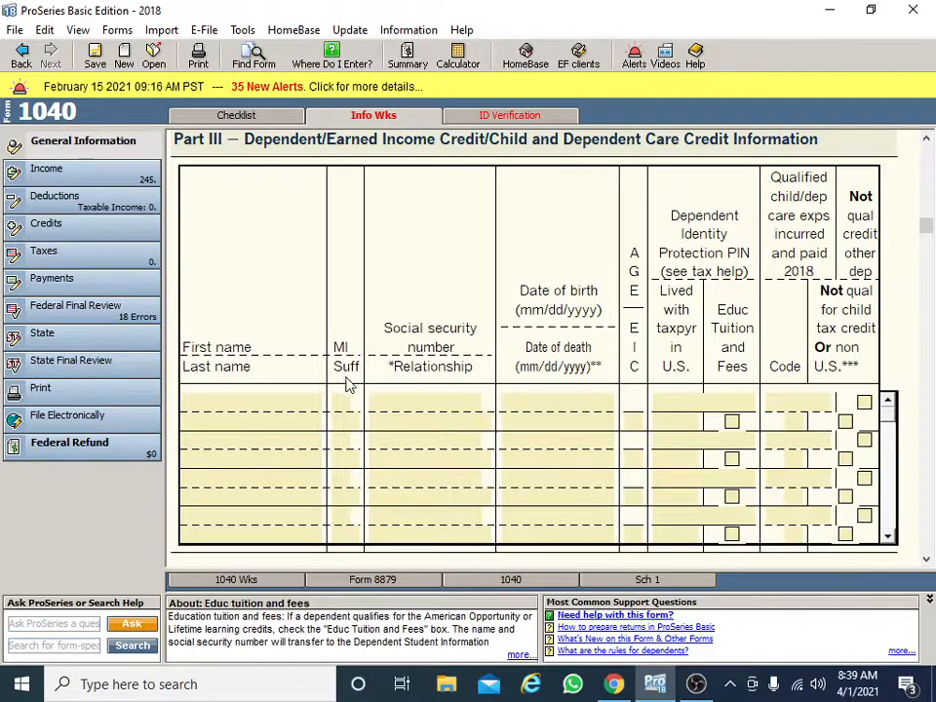
Review the dependent cautions, the Part IV earned income credit questions and the Part V preparer and third party designee fields.
scroll(443, 391, down, 5)
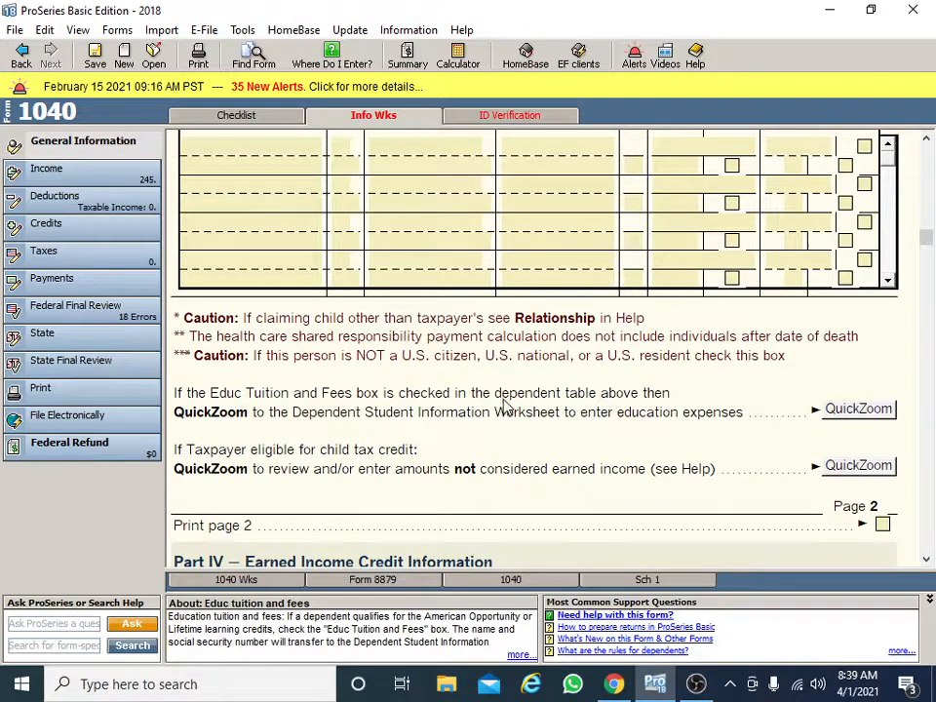
scroll(504, 407, down, 1)
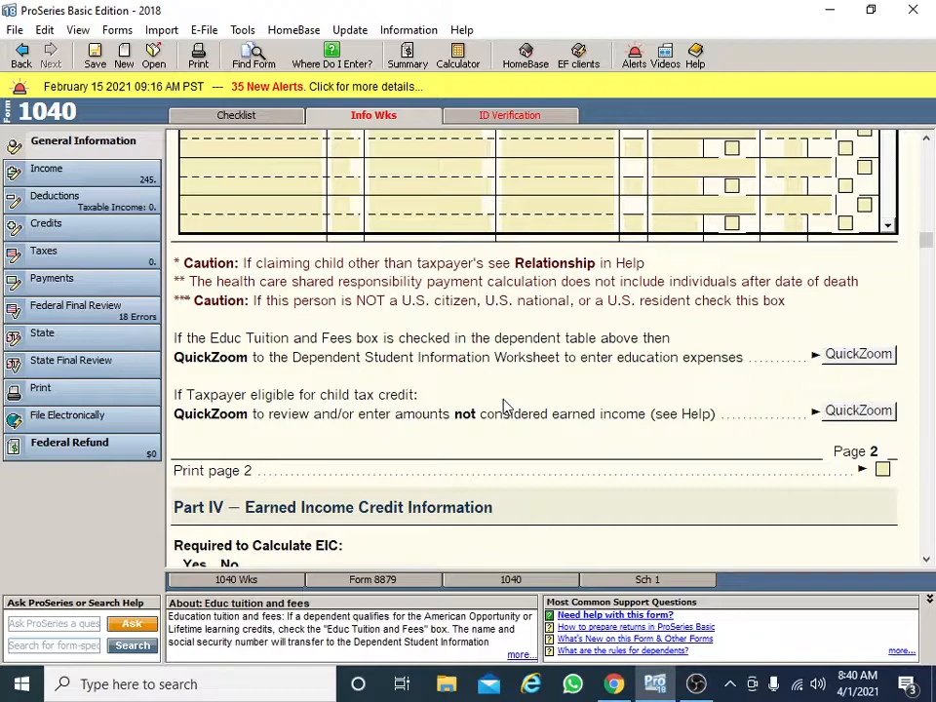
scroll(503, 408, down, 4)
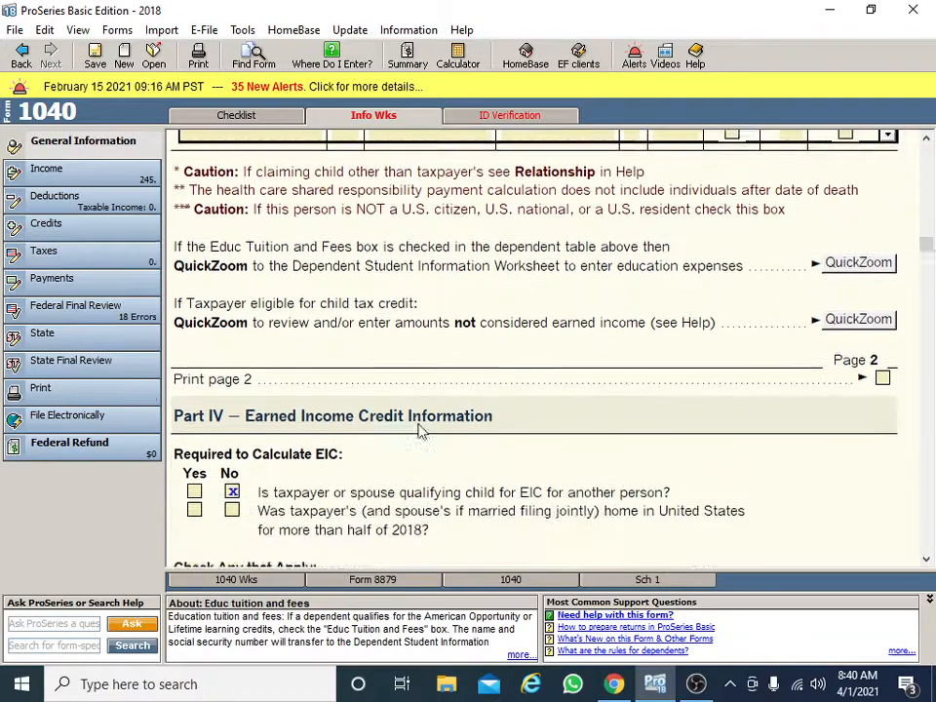
scroll(419, 429, down, 1)
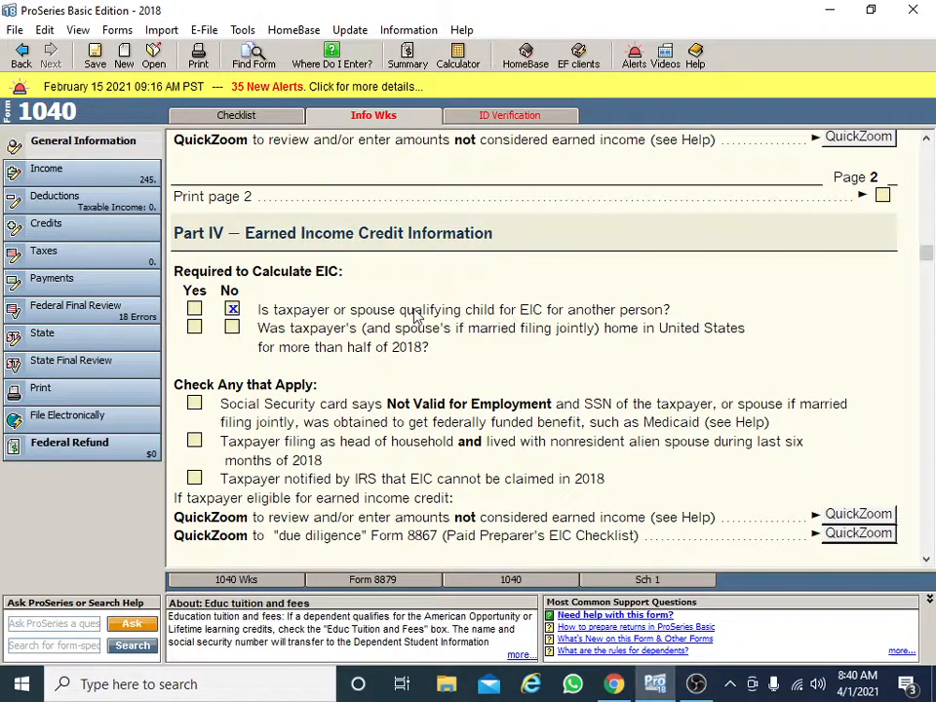
scroll(450, 357, down, 5)
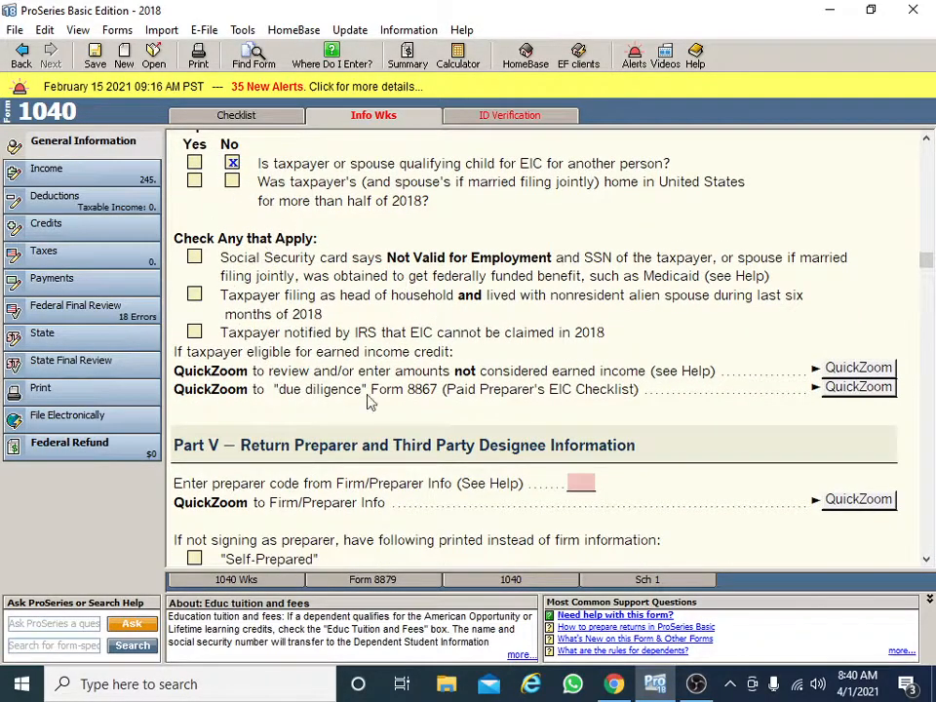
scroll(375, 291, down, 1)
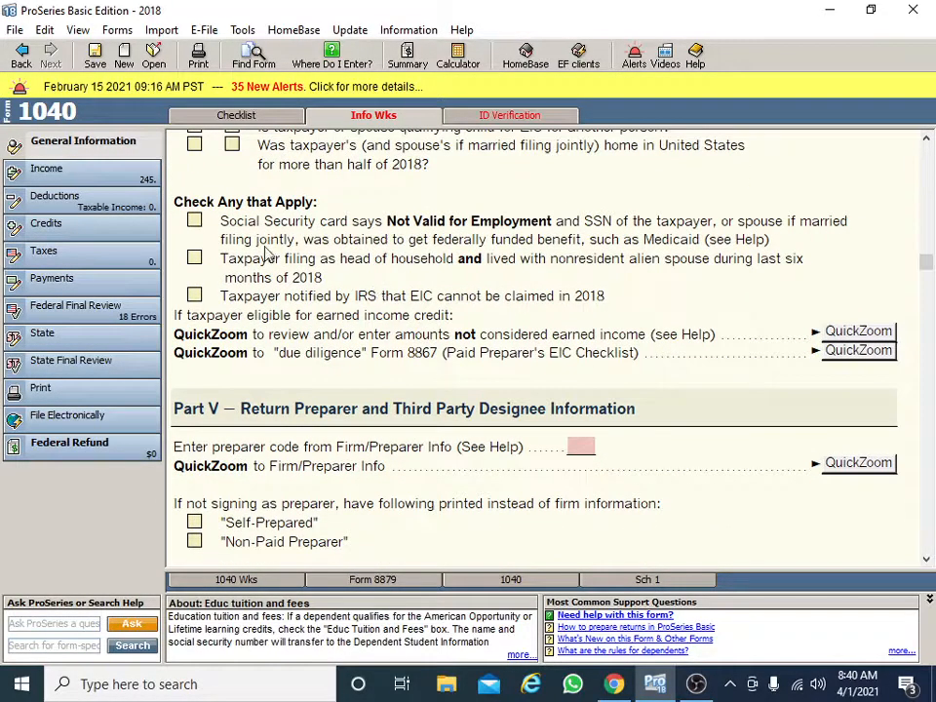
scroll(326, 387, down, 3)
scroll(332, 388, down, 2)
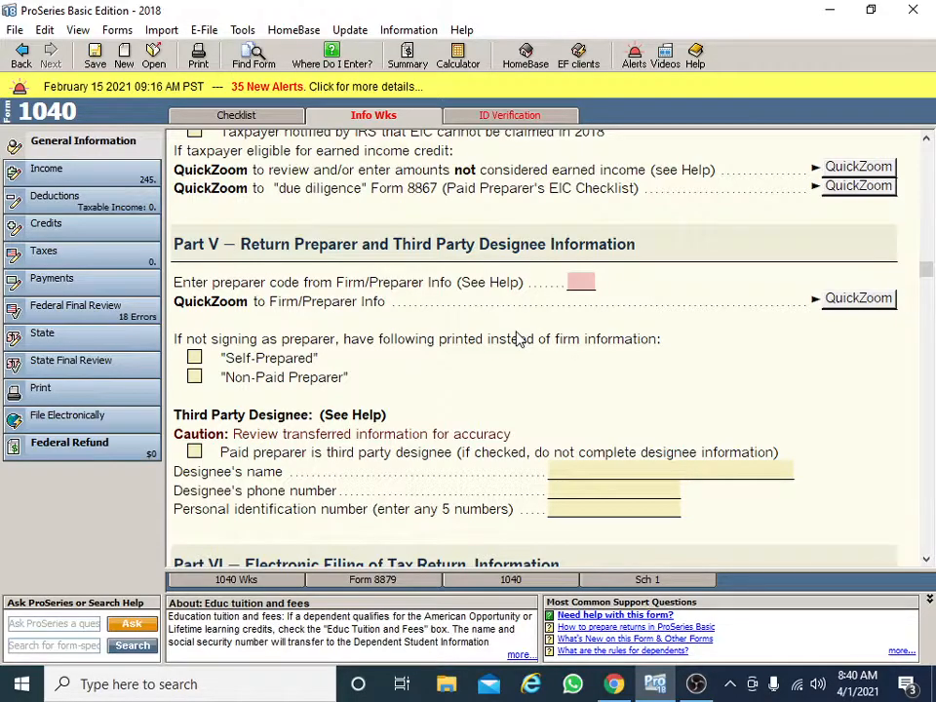
Review the Part VI electronic filing and Practitioner PIN options, checking the Date PIN entered field without filling it in.
scroll(674, 377, down, 5)
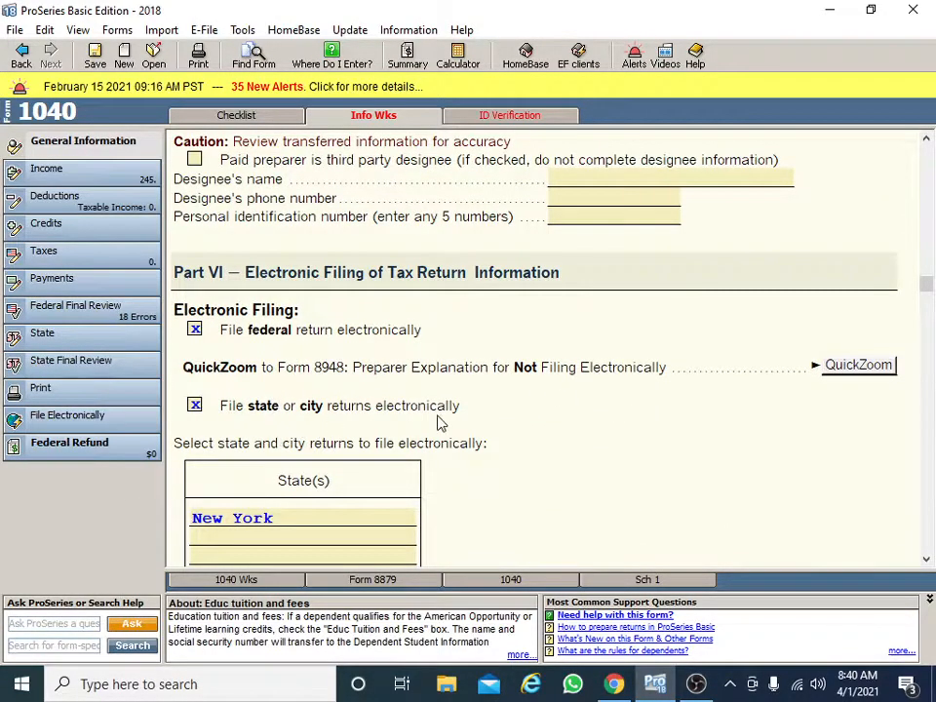
scroll(439, 422, down, 10)
scroll(451, 421, down, 14)
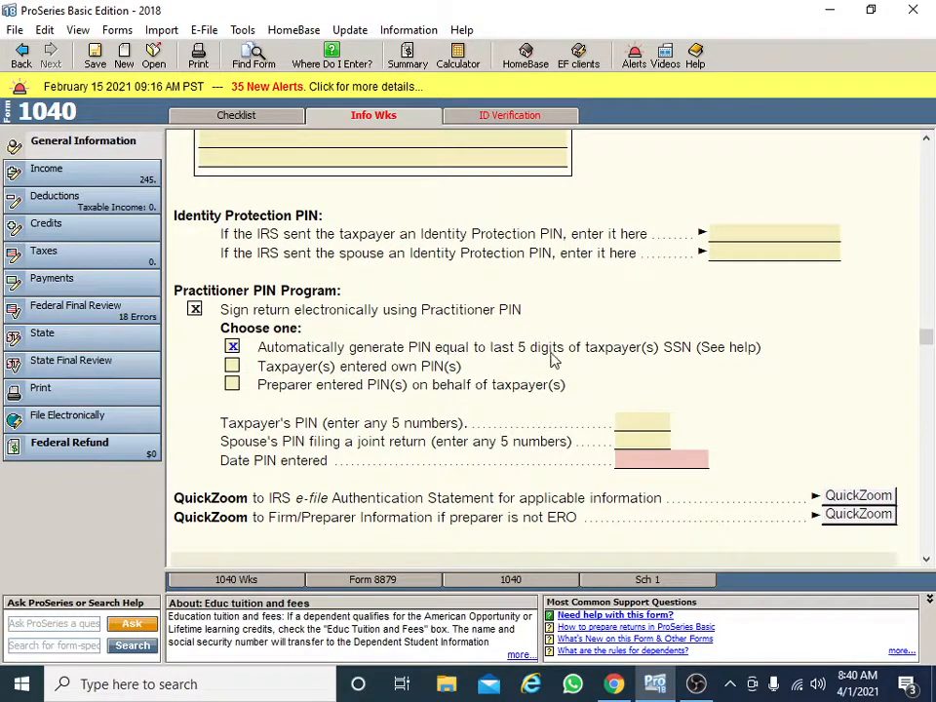
click(626, 461)
click(673, 341)
Examine the federal, state and city extension options in Part VII.
scroll(742, 342, down, 3)
scroll(739, 341, down, 5)
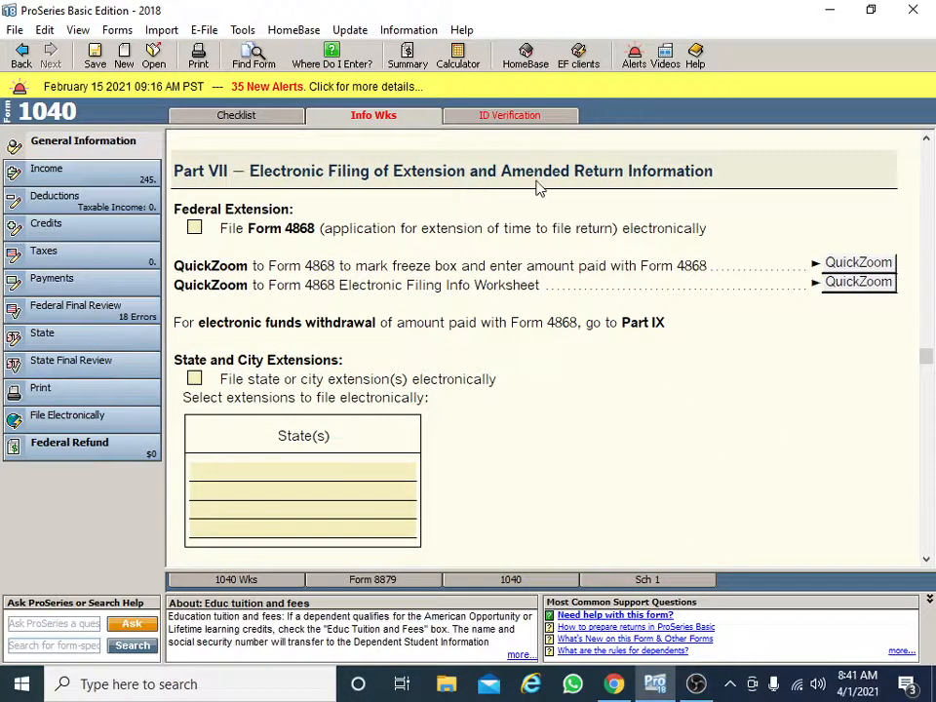
scroll(497, 327, down, 1)
scroll(551, 268, up, 1)
scroll(507, 289, down, 1)
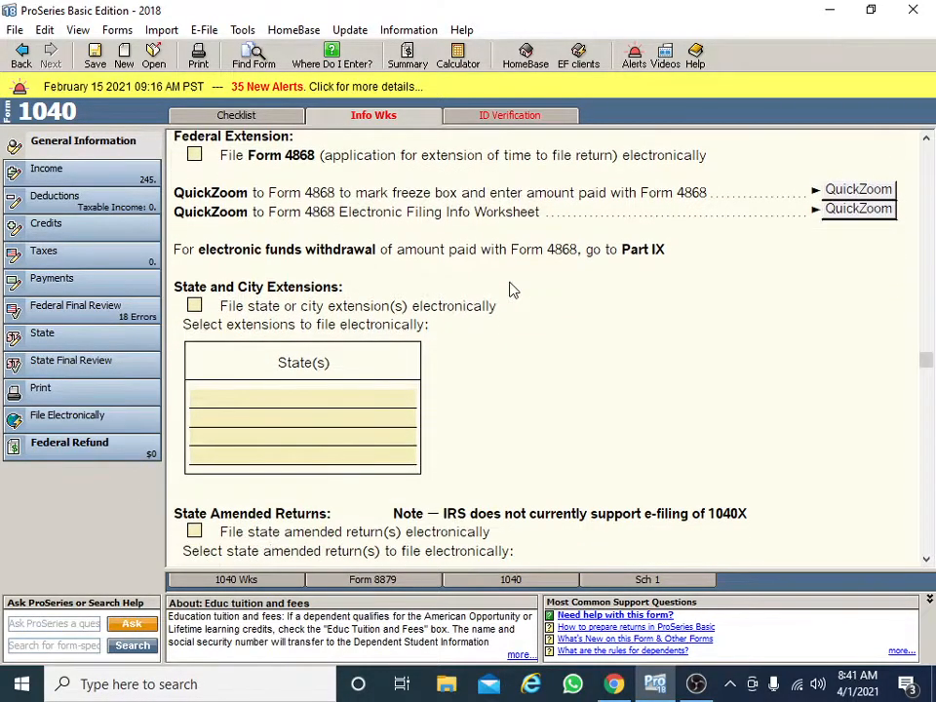
Review the state amended return options and the Part VIII Pay-by-Refund and direct deposit fields.
scroll(242, 273, down, 3)
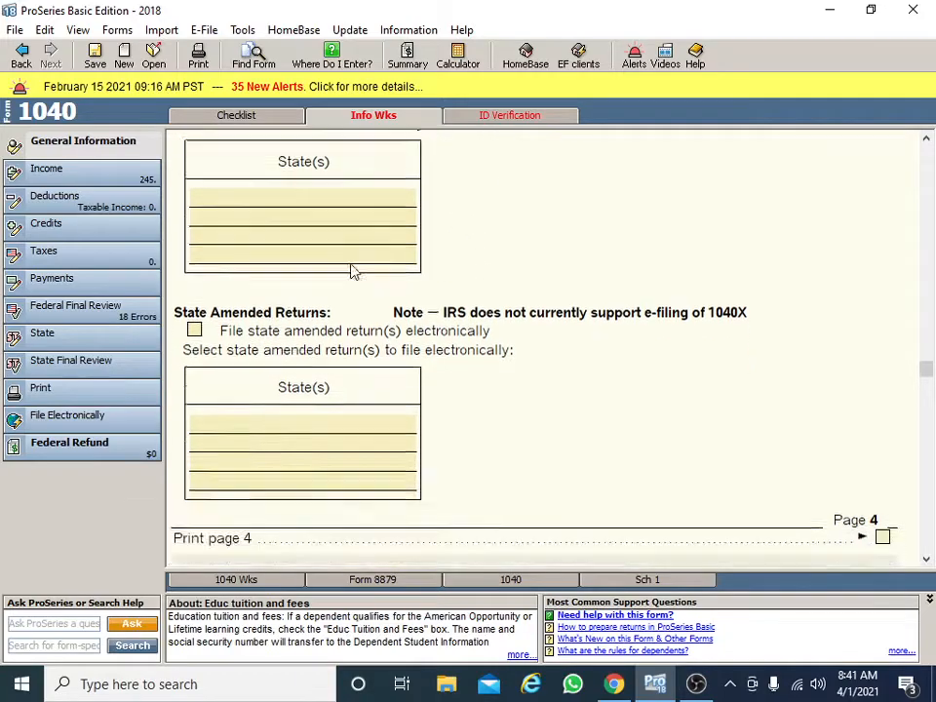
scroll(483, 282, down, 6)
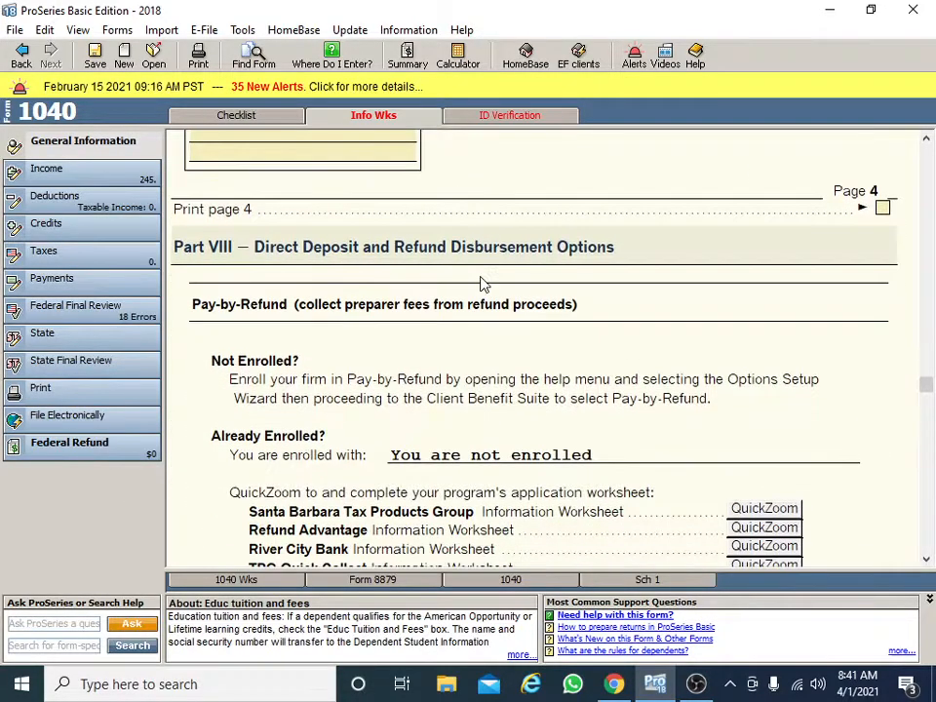
scroll(224, 263, up, 1)
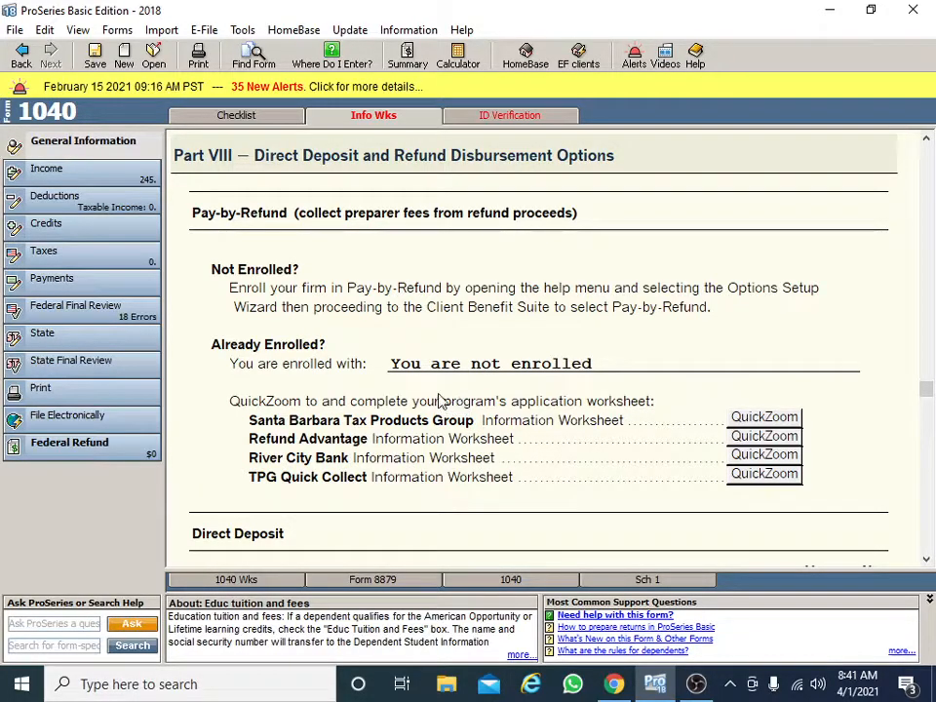
scroll(441, 388, down, 1)
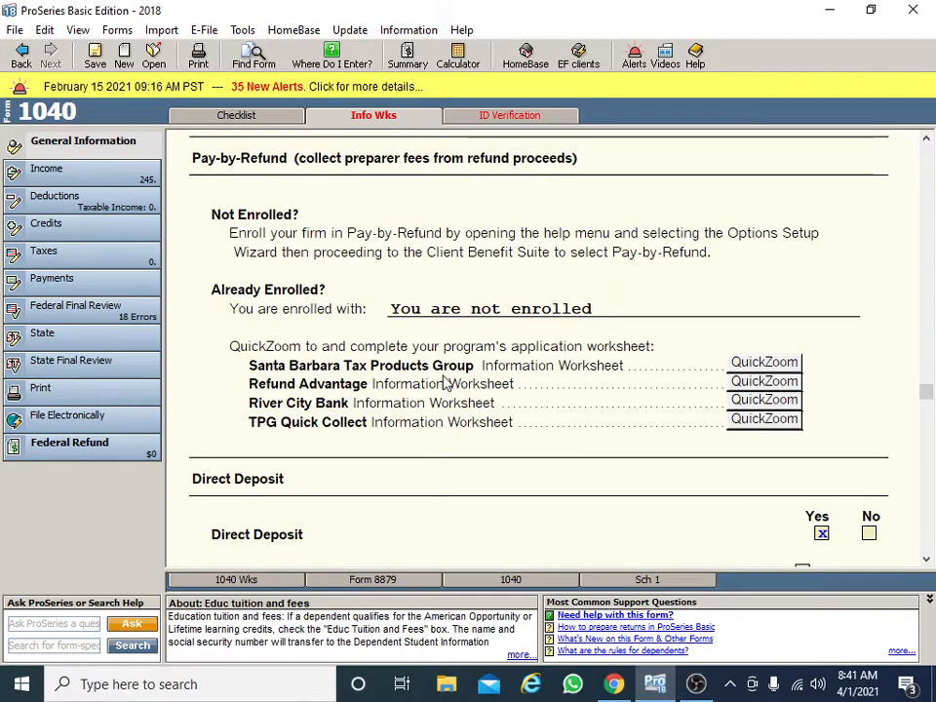
scroll(462, 373, down, 1)
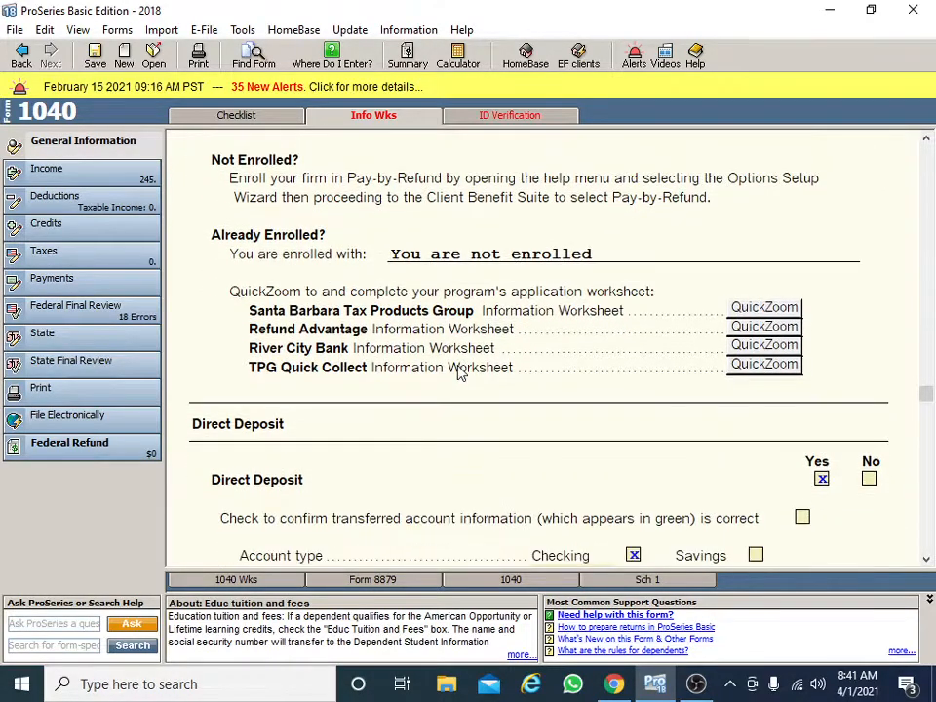
scroll(460, 372, down, 3)
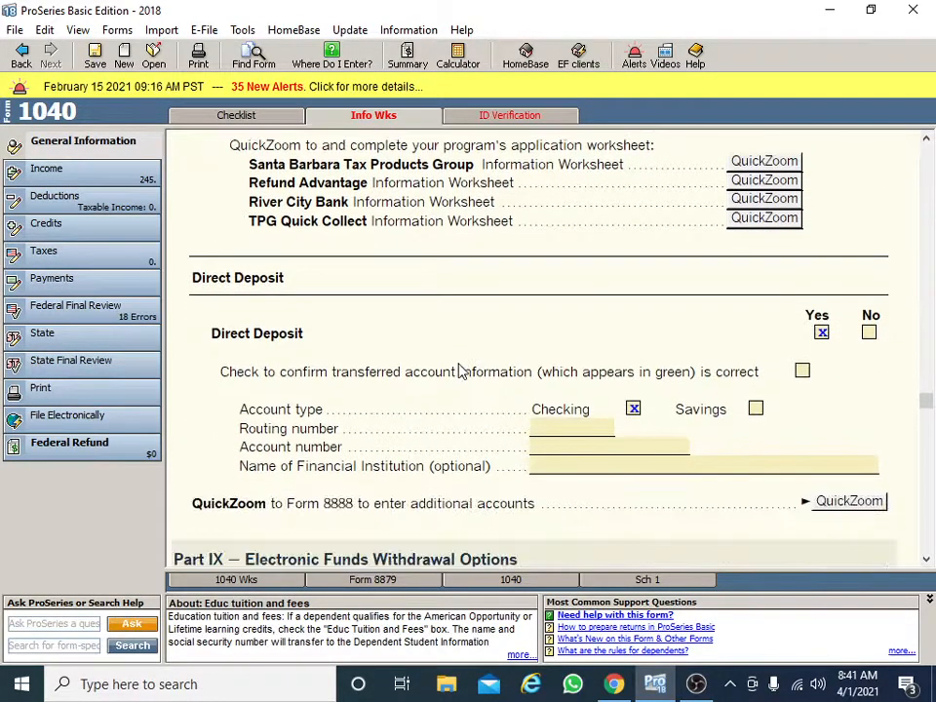
scroll(245, 409, down, 1)
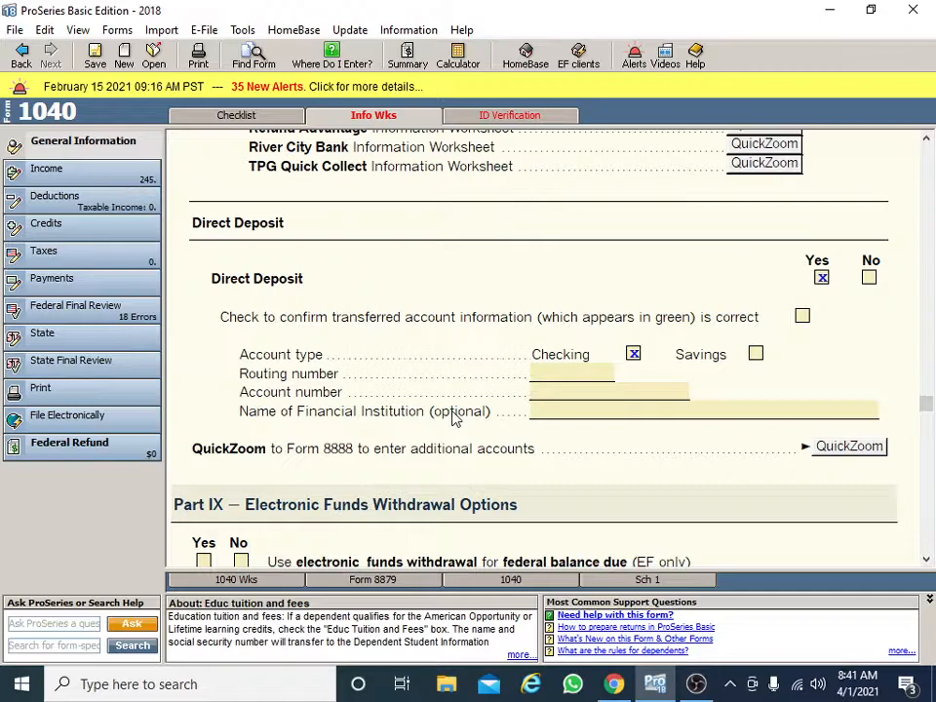
Examine the Part IX electronic funds withdrawal options for the federal balance due and the Form 4868 extension.
scroll(444, 404, down, 7)
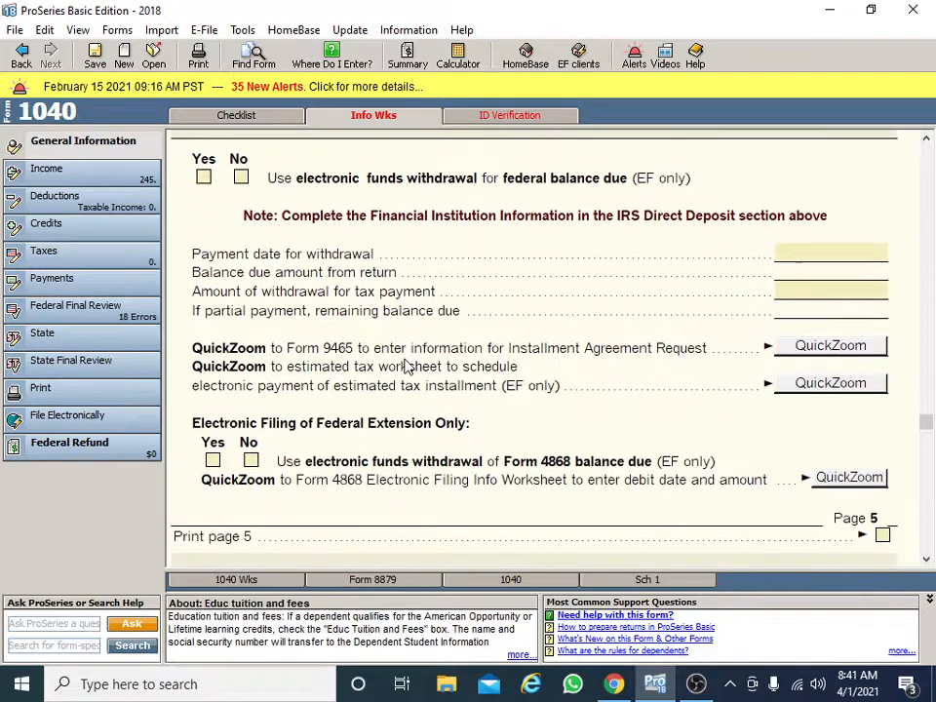
scroll(408, 366, down, 1)
scroll(409, 361, up, 2)
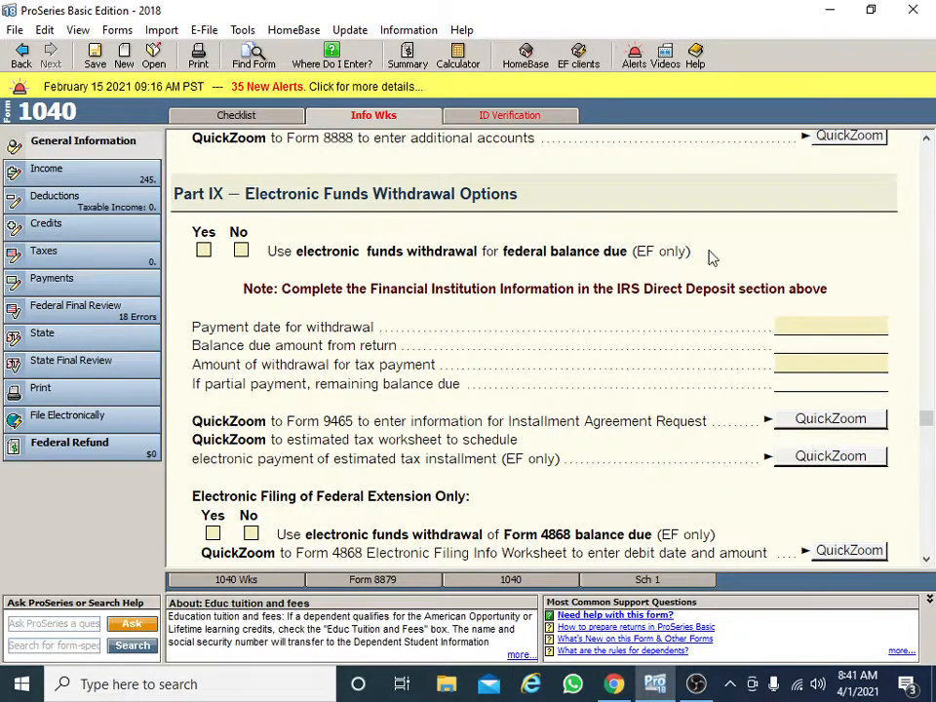
scroll(428, 327, down, 1)
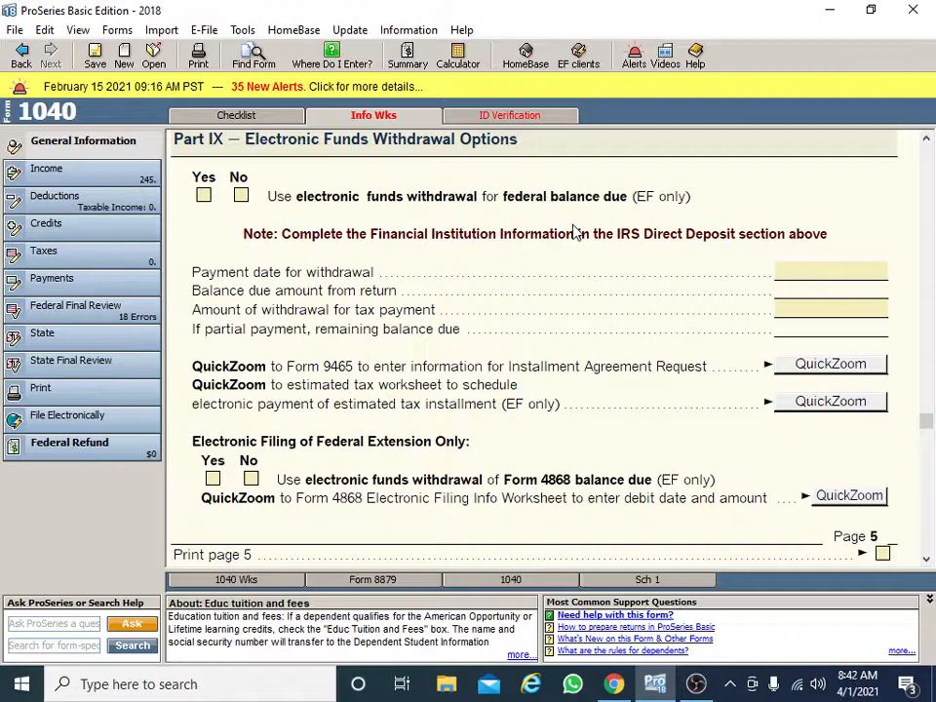
Try marking the client's Protection Plus enrollment for this return in Part X and clear the mark again.
scroll(622, 257, down, 10)
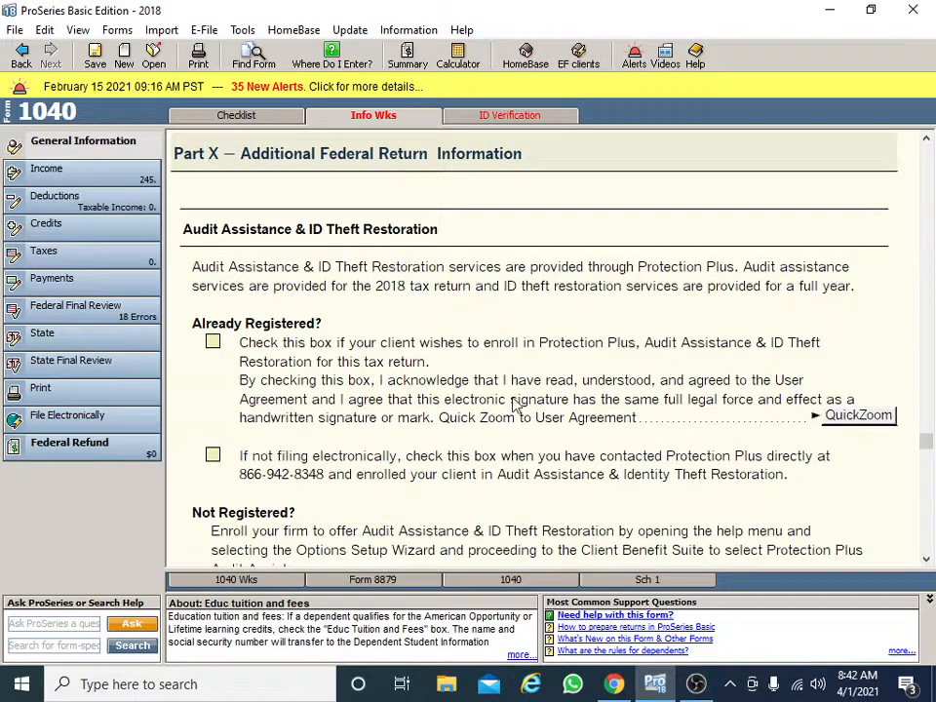
scroll(512, 390, down, 1)
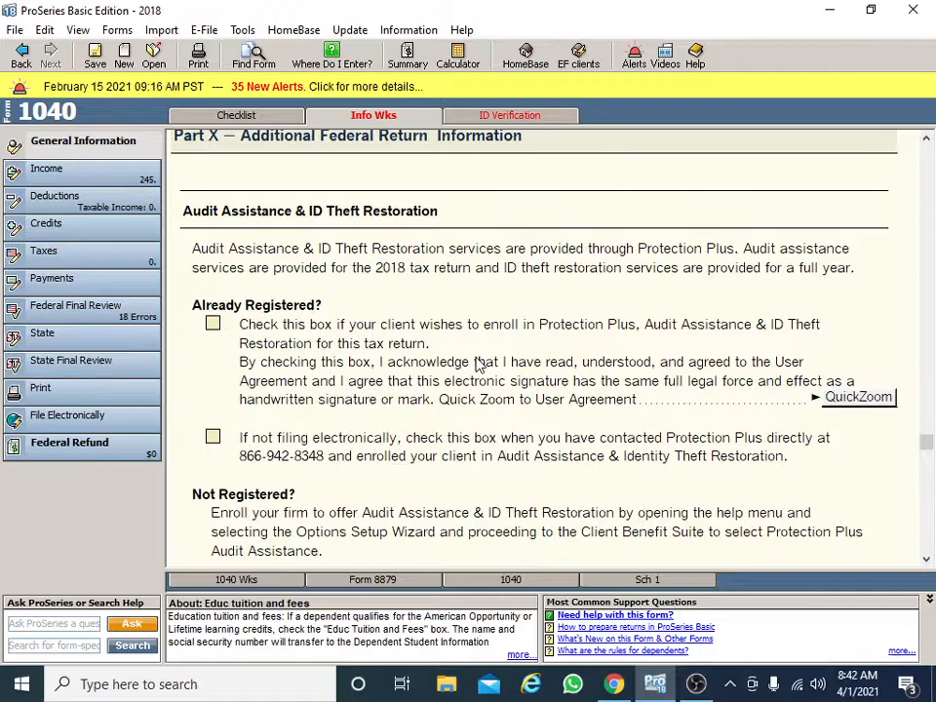
click(213, 323)
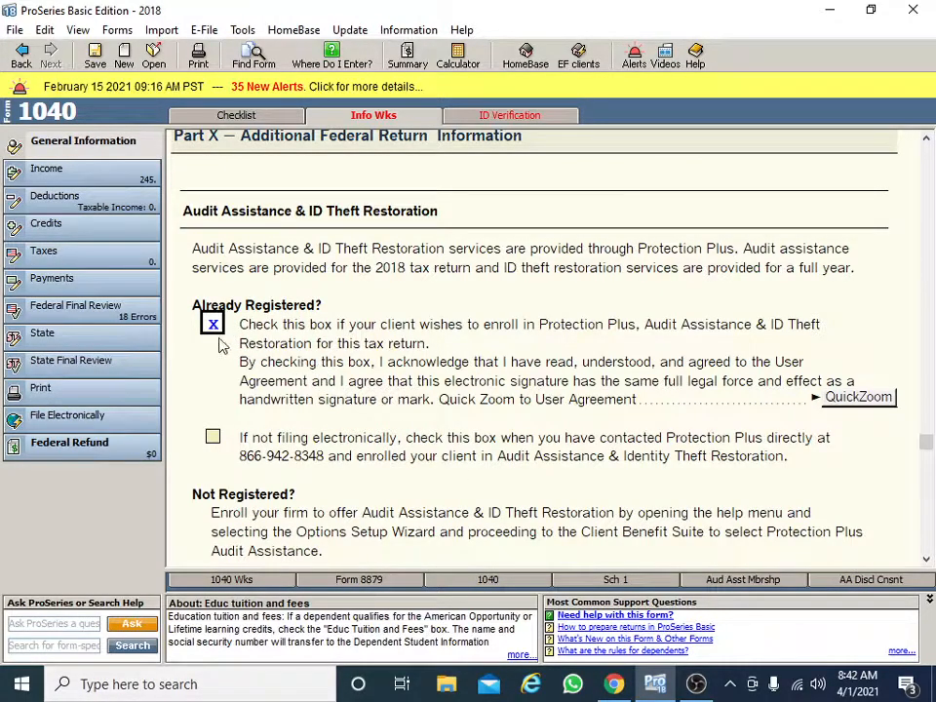
click(214, 325)
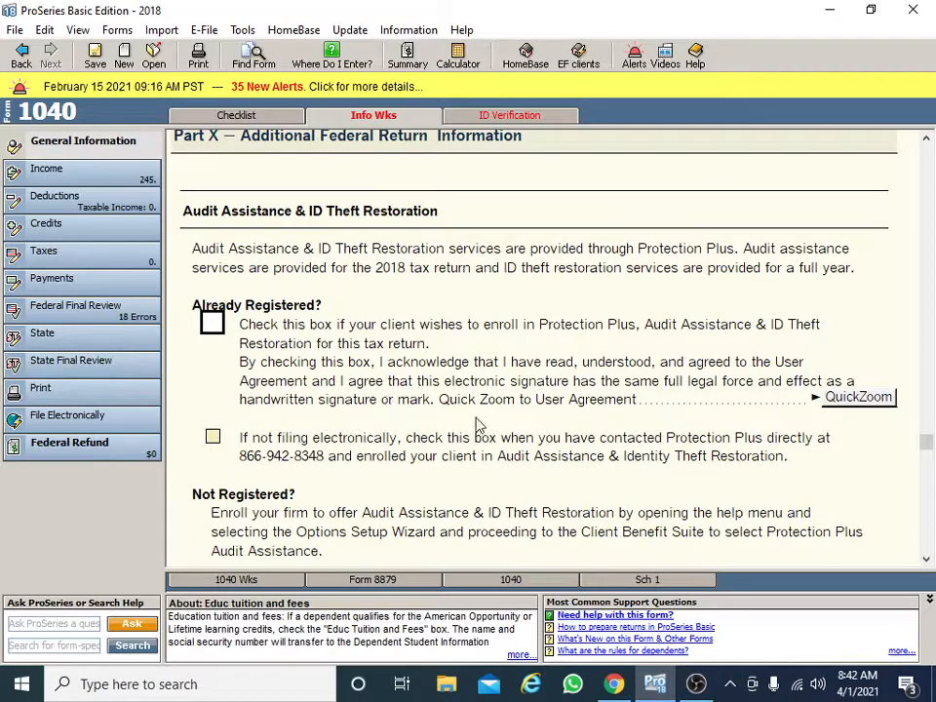
Try the option to itemize even if itemized deductions are less than the standard deduction, and clear it again.
scroll(478, 427, down, 4)
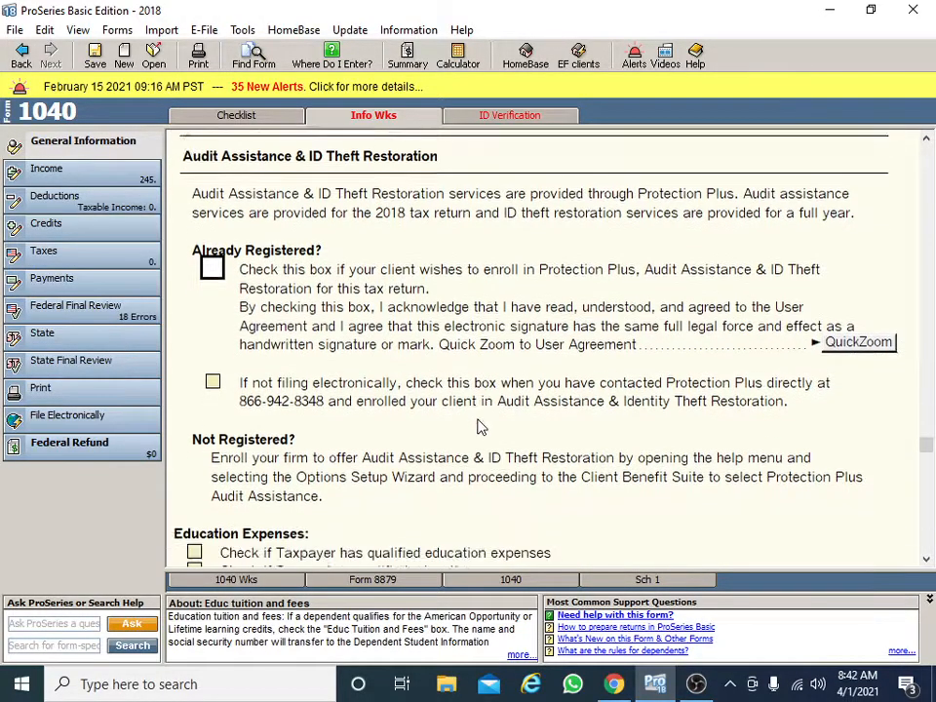
scroll(477, 427, down, 3)
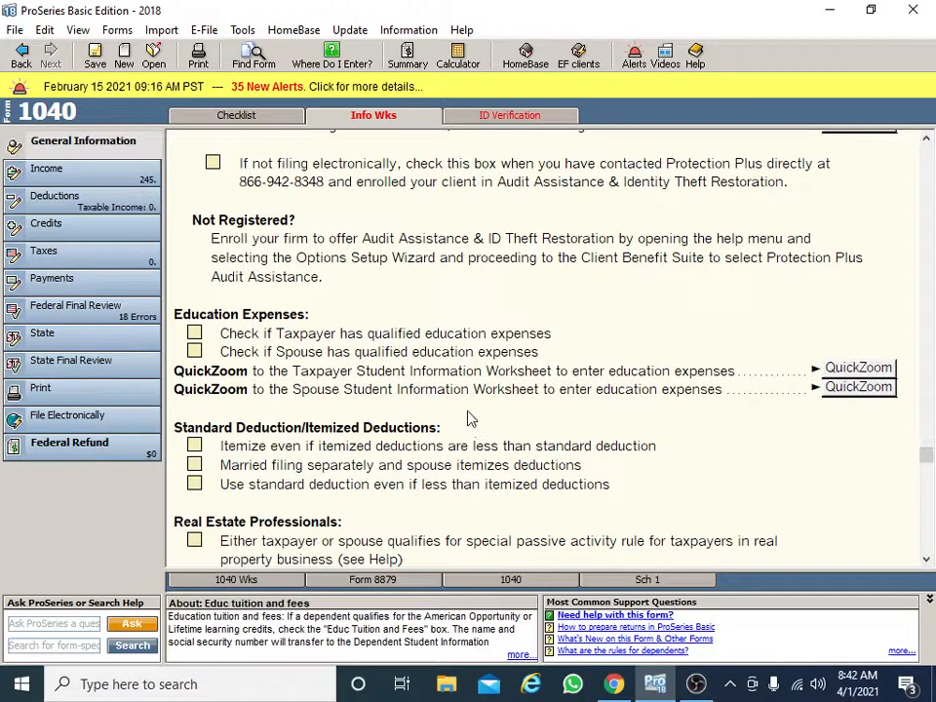
scroll(304, 475, down, 1)
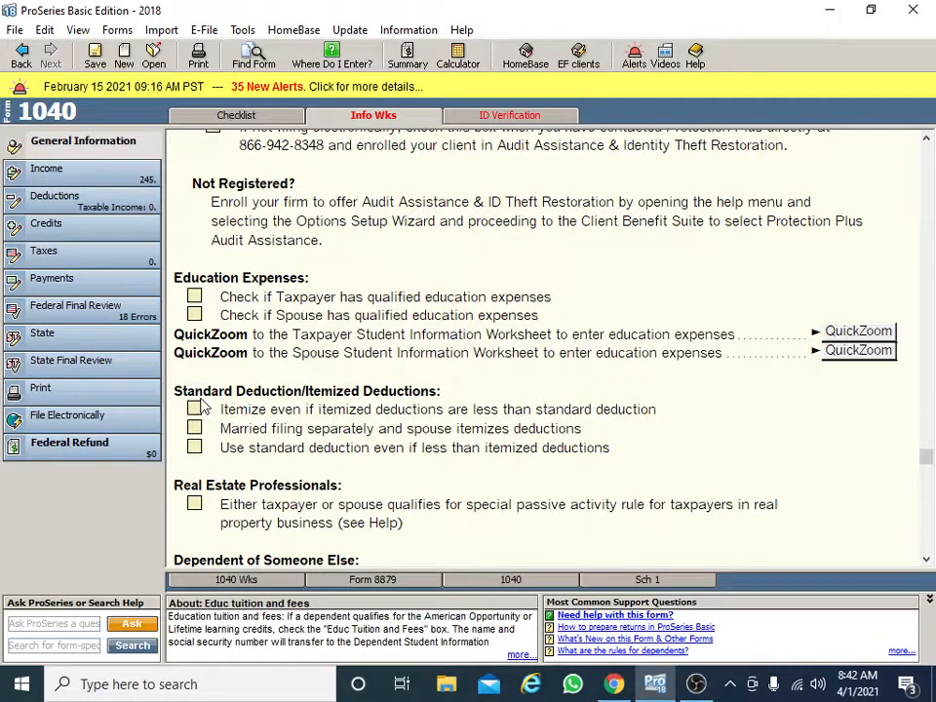
click(733, 685)
click(668, 481)
click(195, 410)
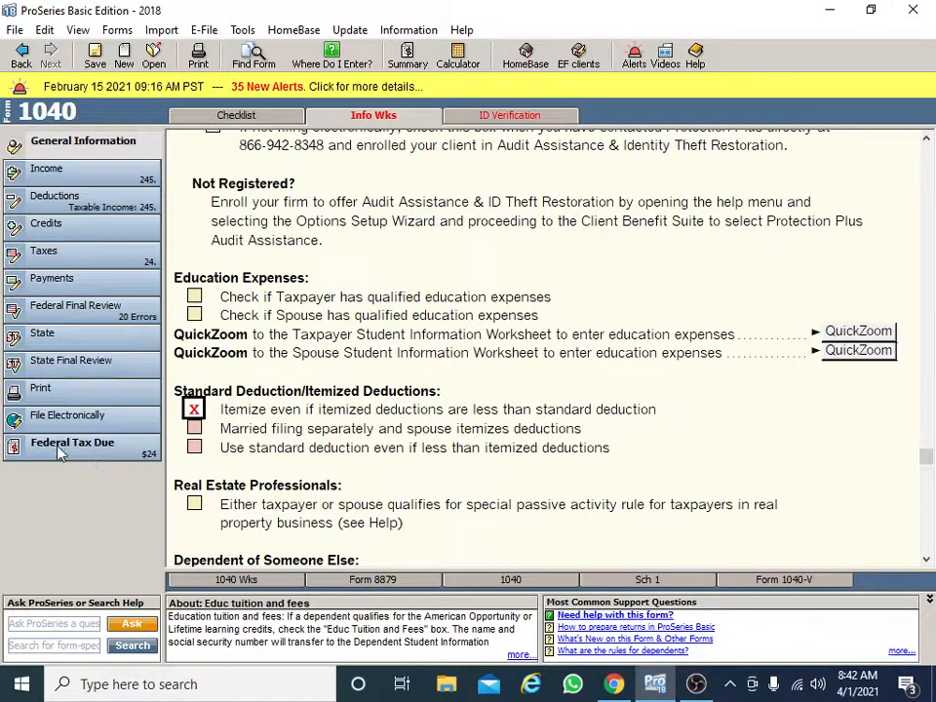
click(195, 410)
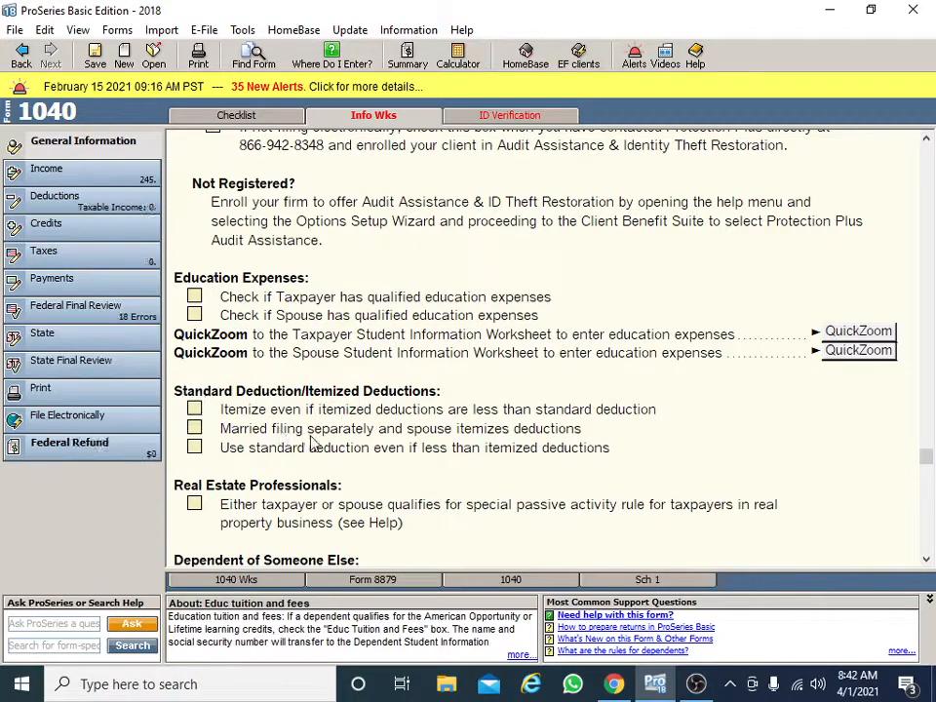
Review the remaining Part X questions on dependent of someone else, the campaign fund, retirement savings, education, disability and foreign tax credits.
scroll(310, 442, down, 4)
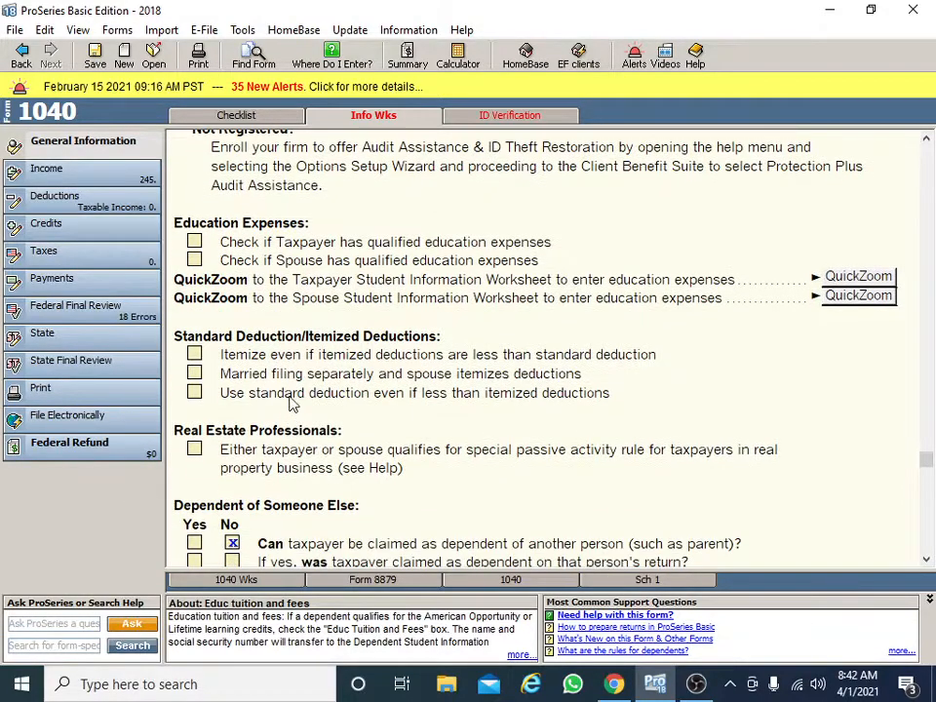
scroll(298, 388, down, 1)
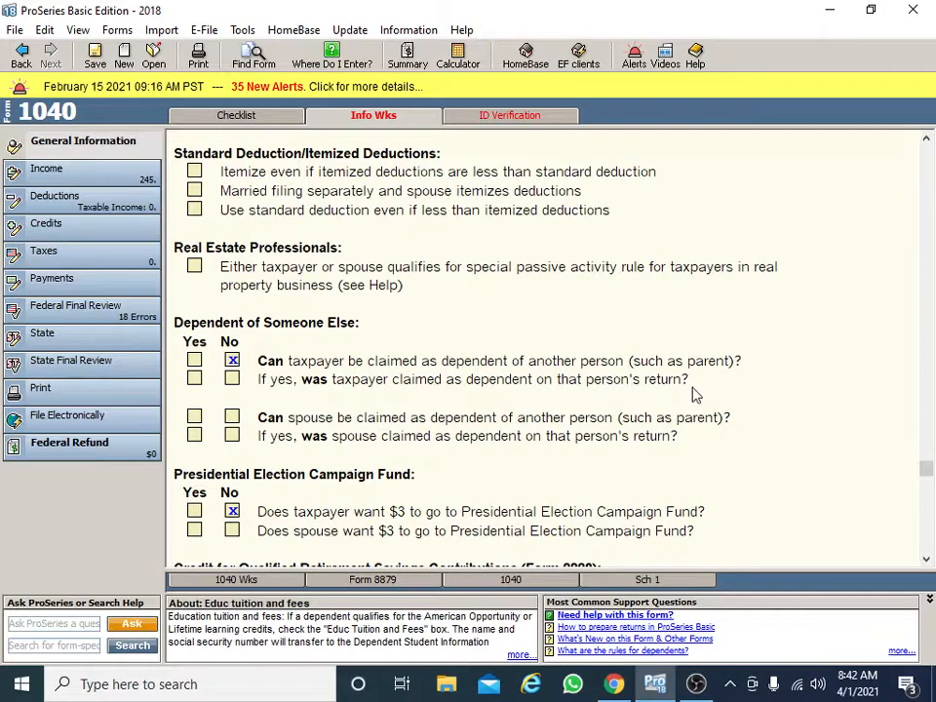
scroll(696, 386, down, 2)
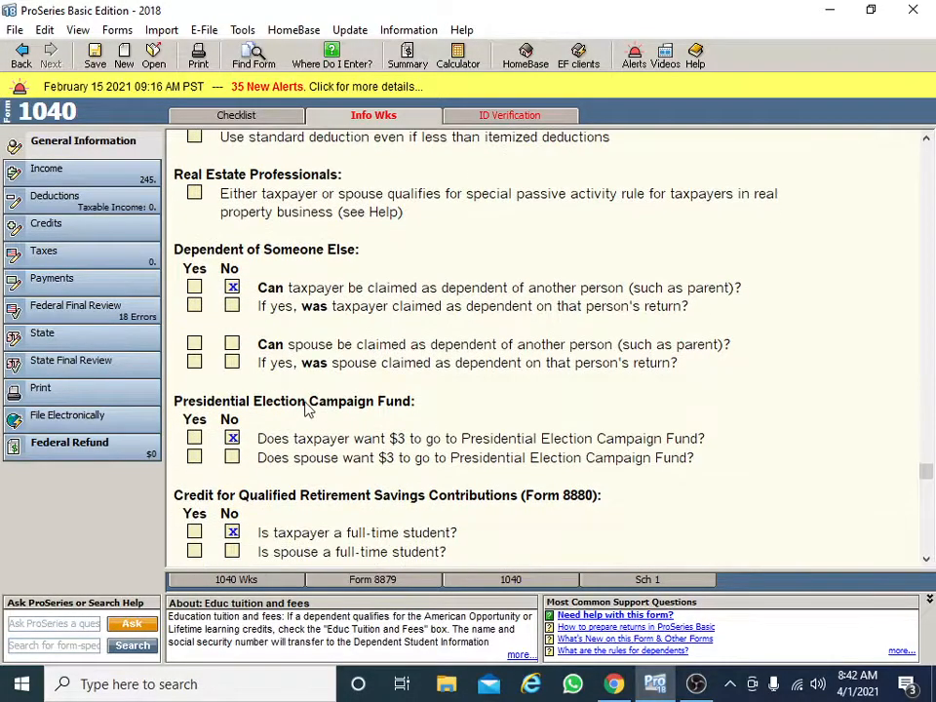
scroll(234, 390, down, 1)
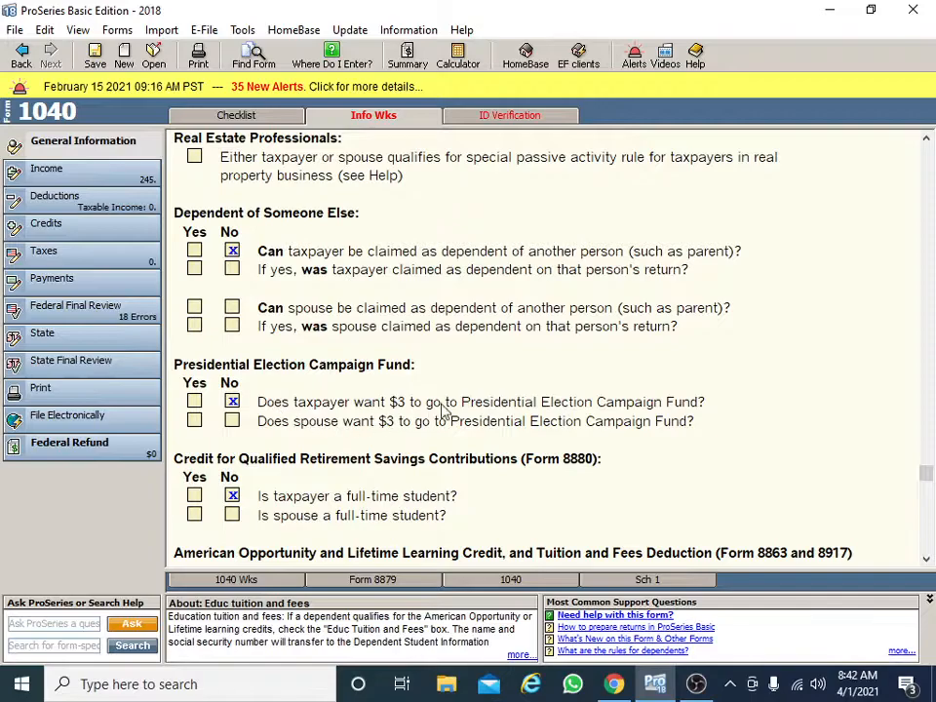
scroll(468, 420, down, 1)
scroll(531, 425, down, 1)
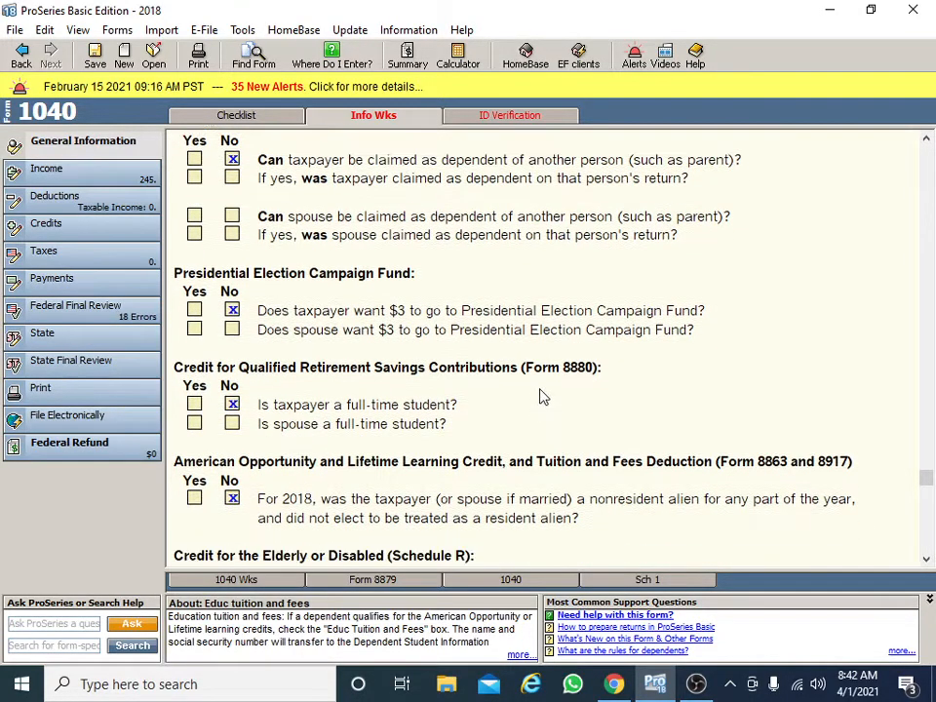
scroll(341, 366, down, 1)
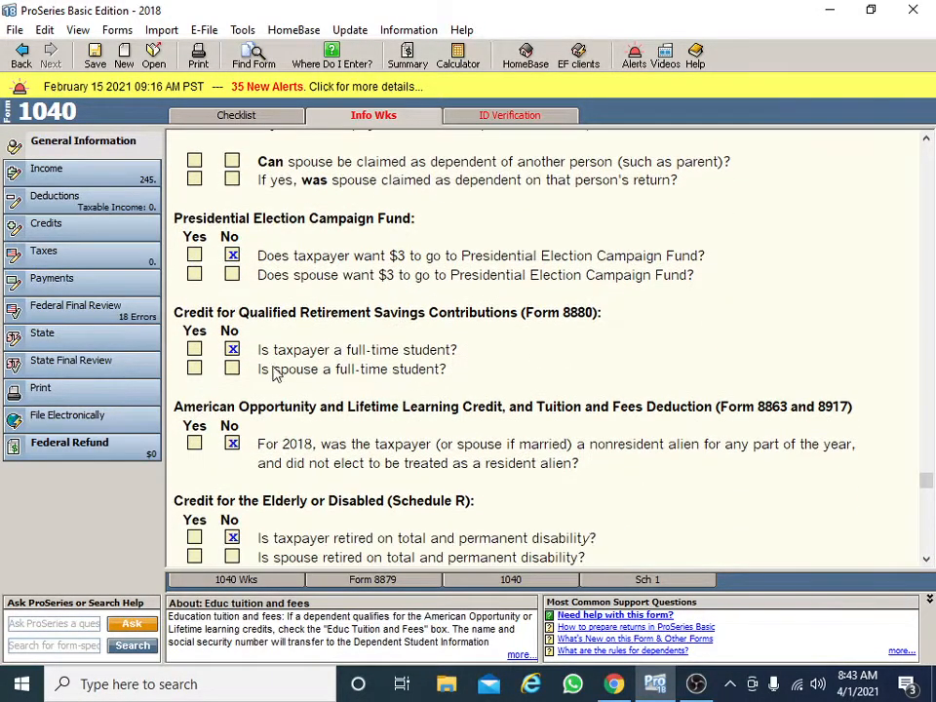
scroll(500, 369, down, 2)
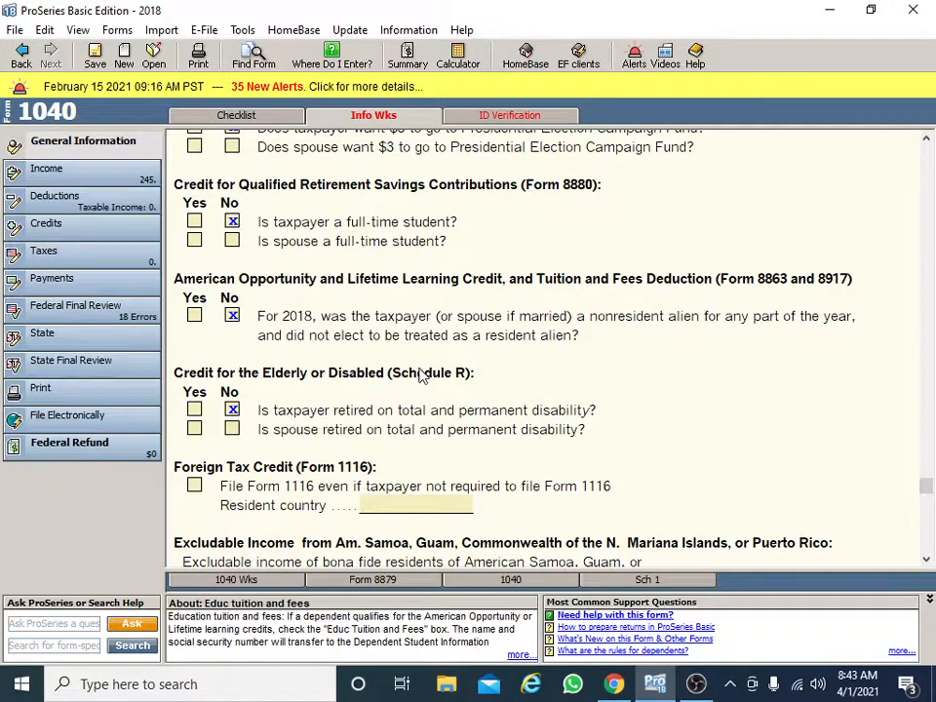
scroll(326, 292, down, 1)
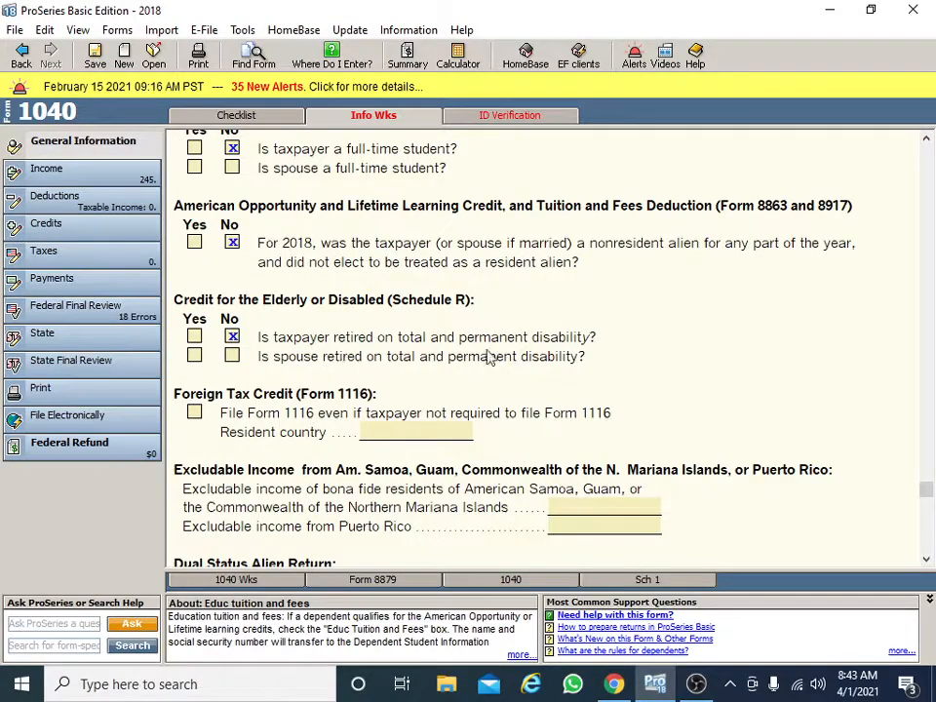
scroll(441, 364, down, 3)
Review the Part XI part-year and nonresident state filing fields and the Part XII client letter information.
scroll(441, 364, down, 5)
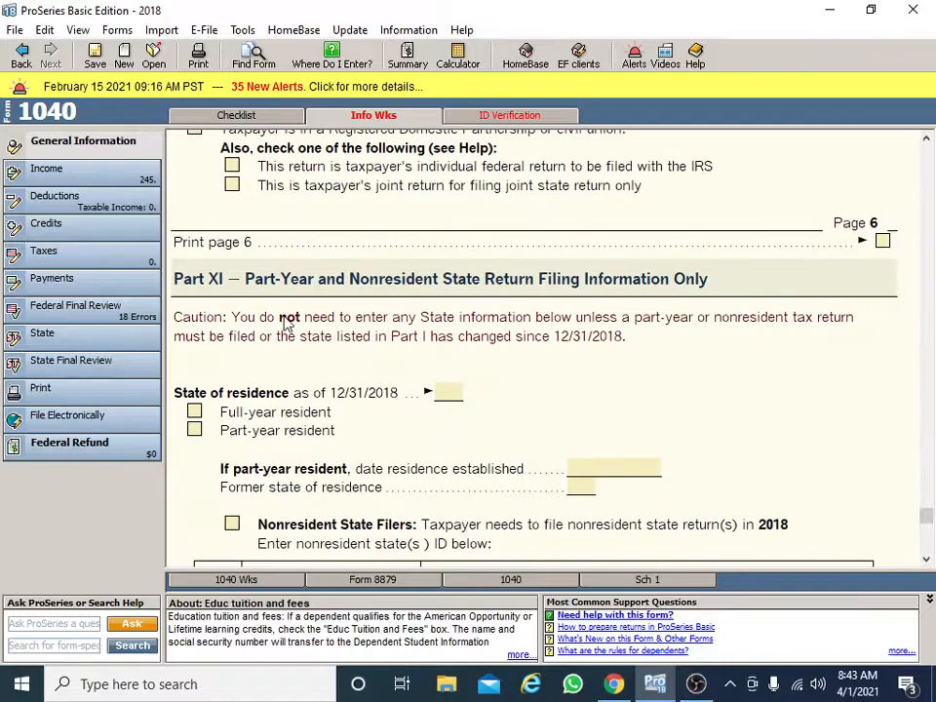
scroll(288, 322, down, 1)
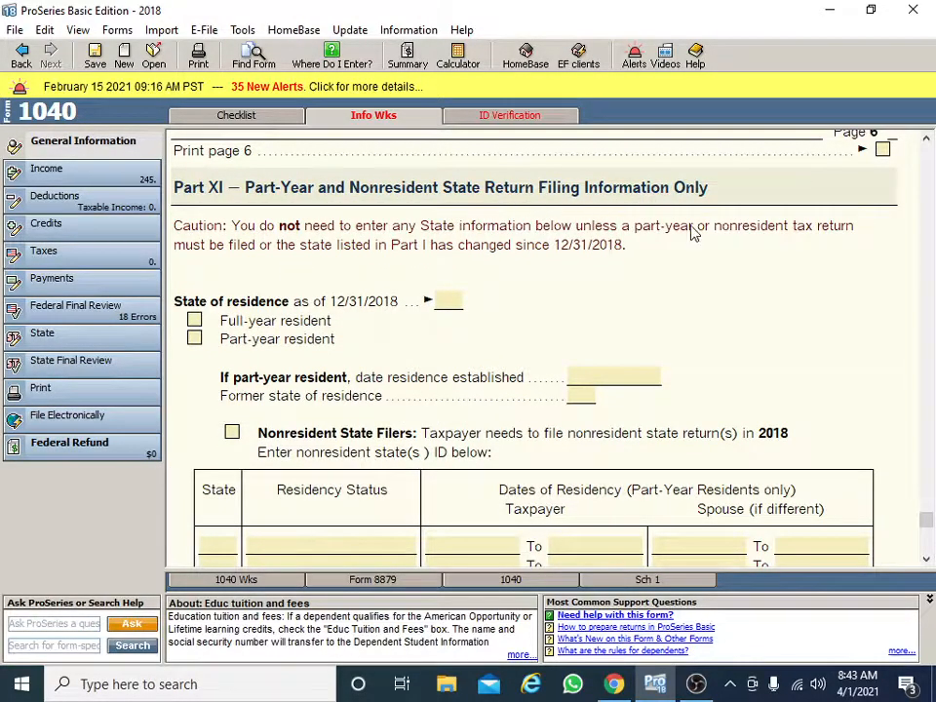
scroll(597, 214, down, 1)
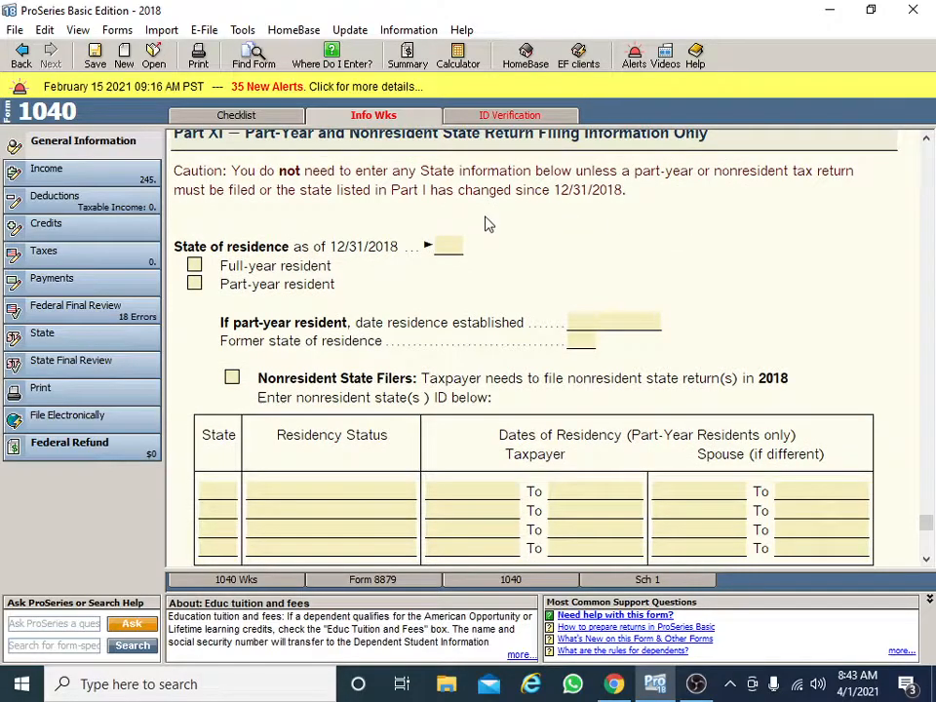
scroll(488, 223, down, 6)
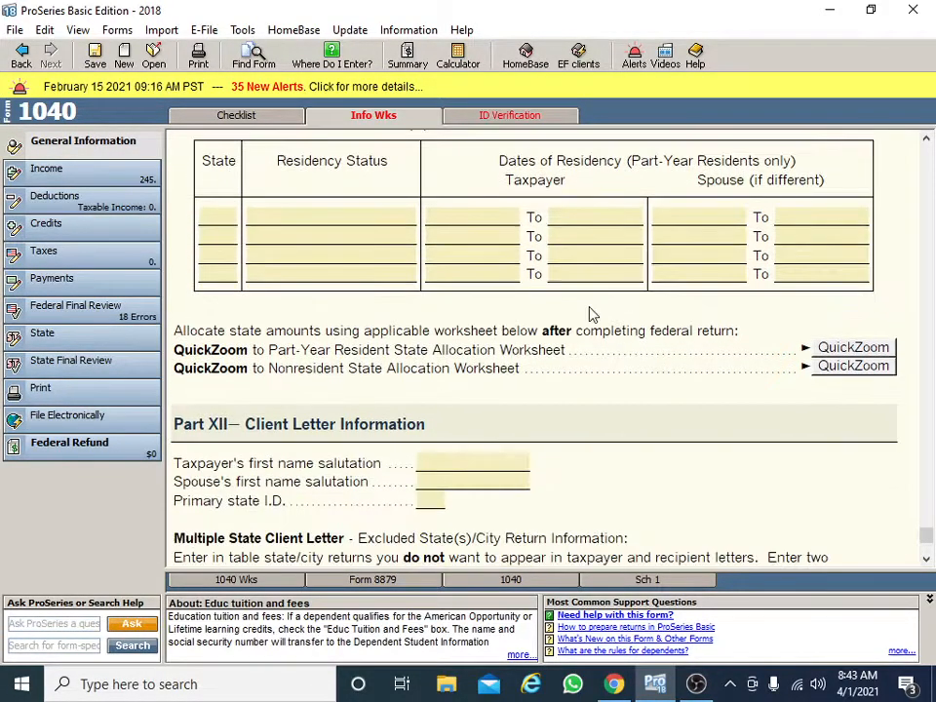
scroll(547, 375, up, 6)
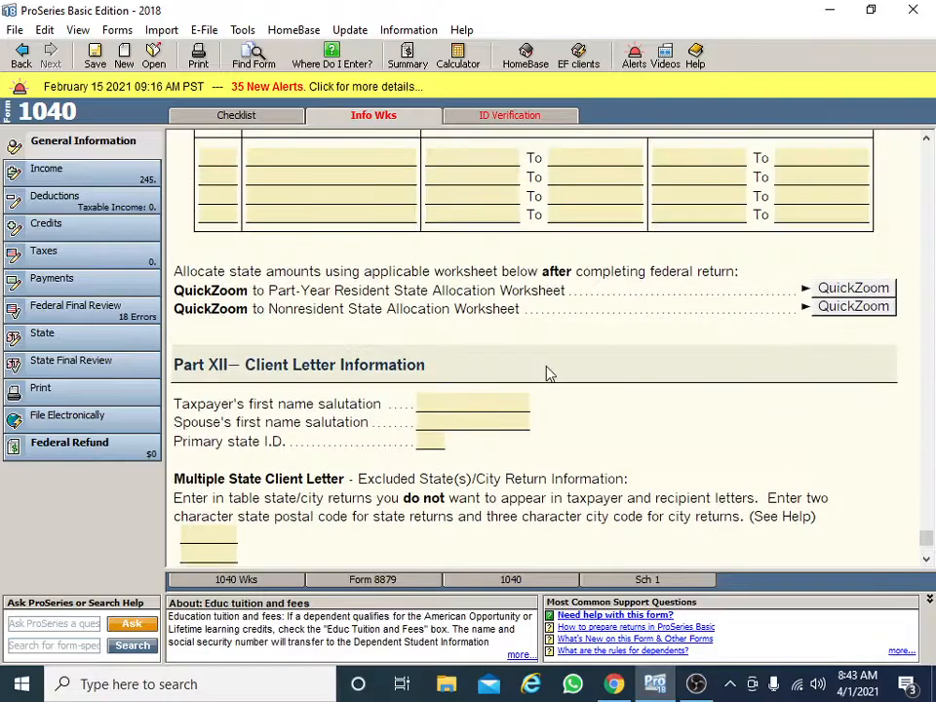
Go back up the Federal Information Worksheet and switch to the return's Checklist.
scroll(548, 374, up, 10)
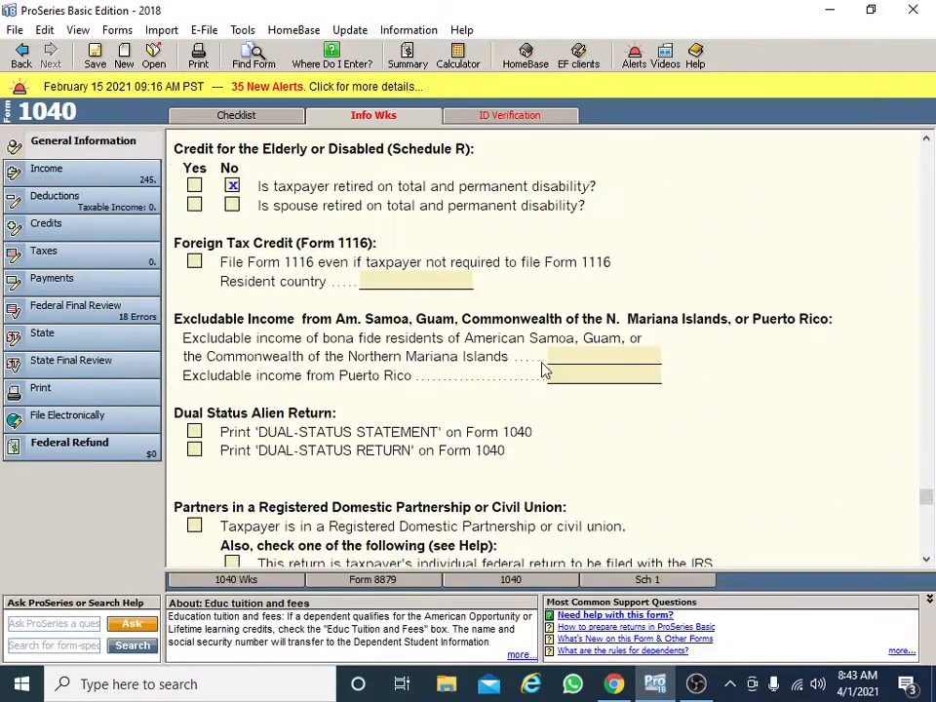
drag(922, 495, 913, 417)
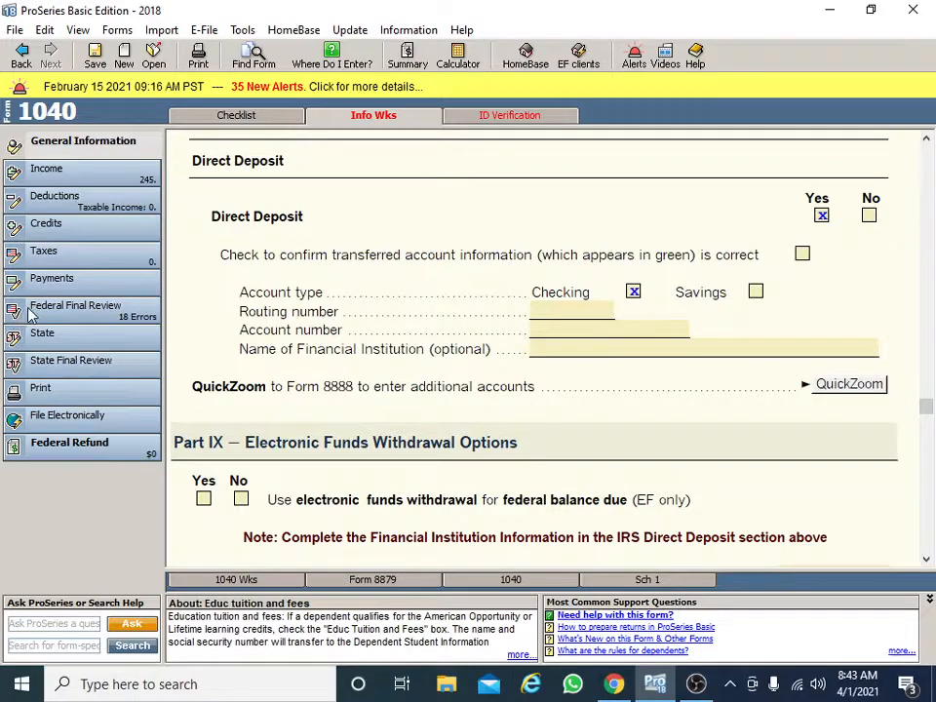
click(257, 117)
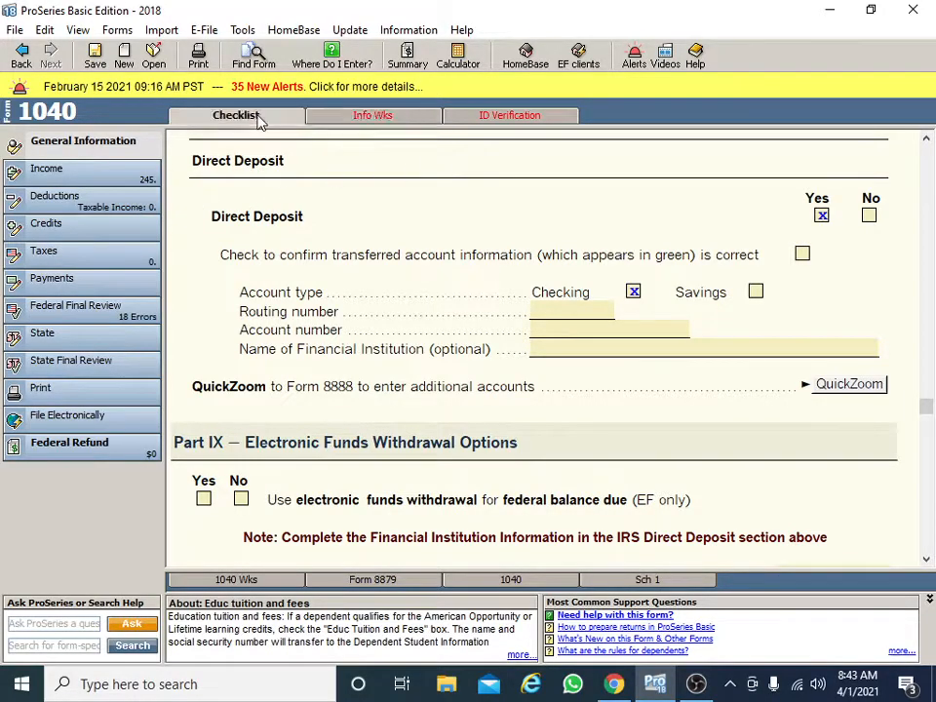
Review the General Information checklist of client, miscellaneous, extension, planning, electronic filing and preparer forms.
scroll(405, 429, down, 5)
scroll(405, 429, up, 5)
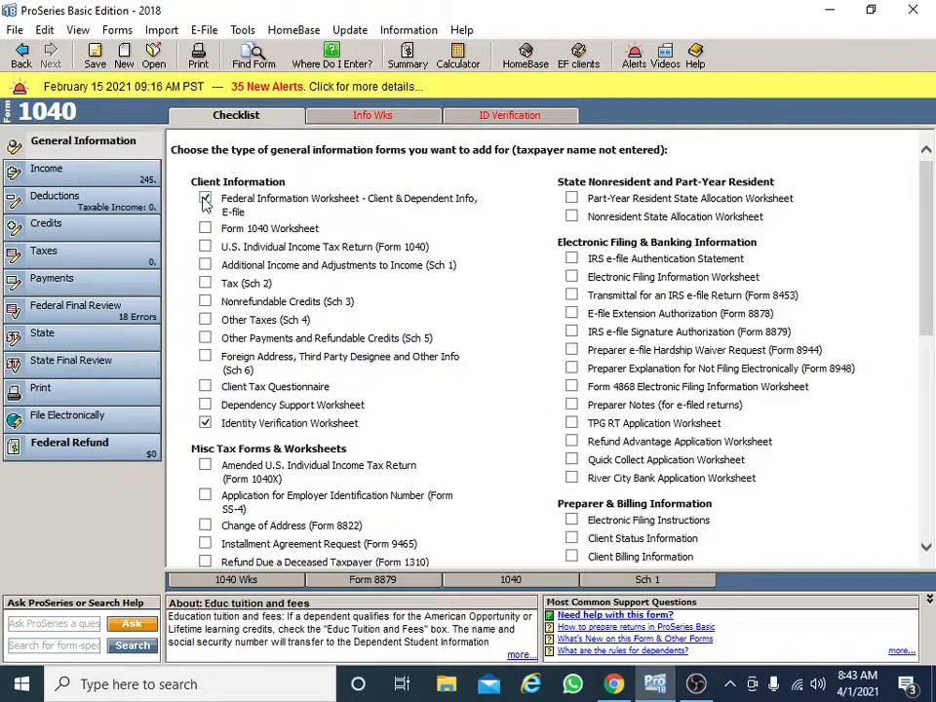
scroll(293, 254, down, 4)
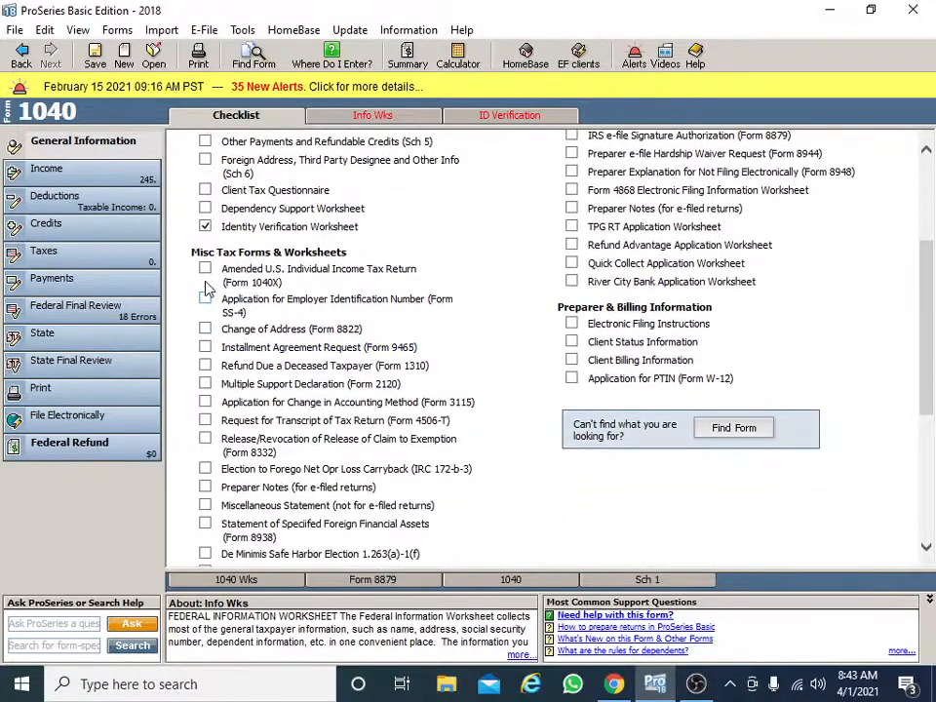
scroll(312, 429, down, 6)
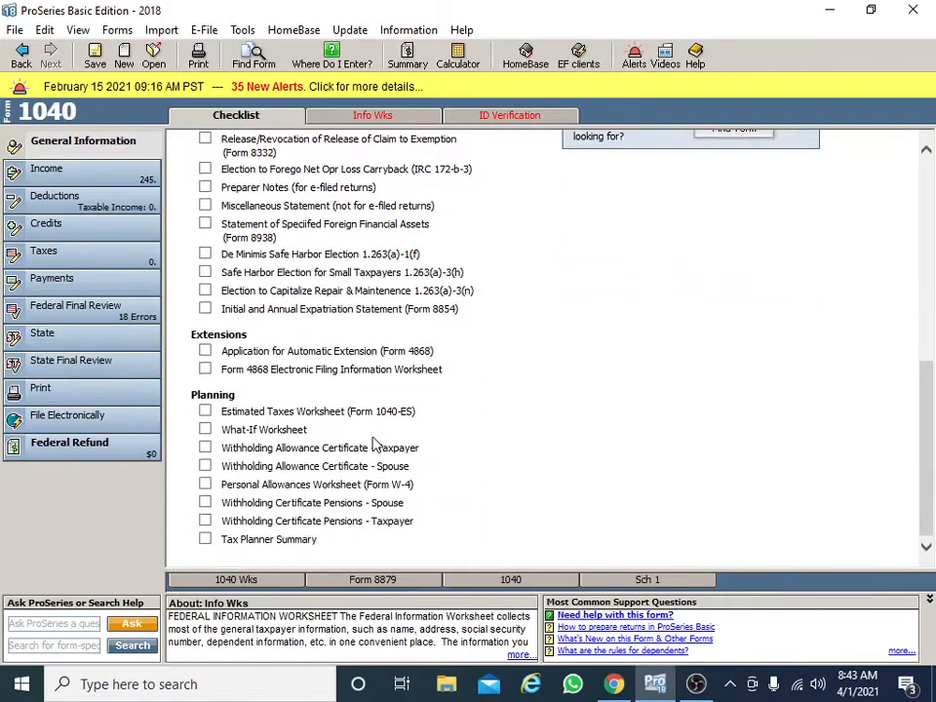
scroll(424, 460, up, 10)
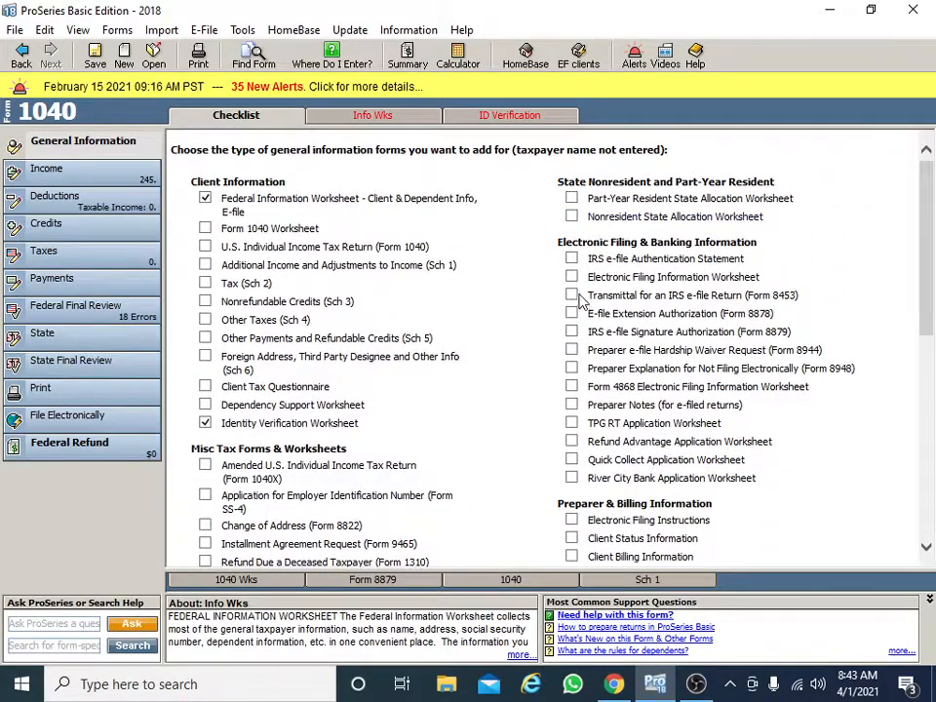
Open the Identity Verification Worksheet and review its driver's license and state identification card sections.
click(506, 121)
scroll(392, 310, up, 15)
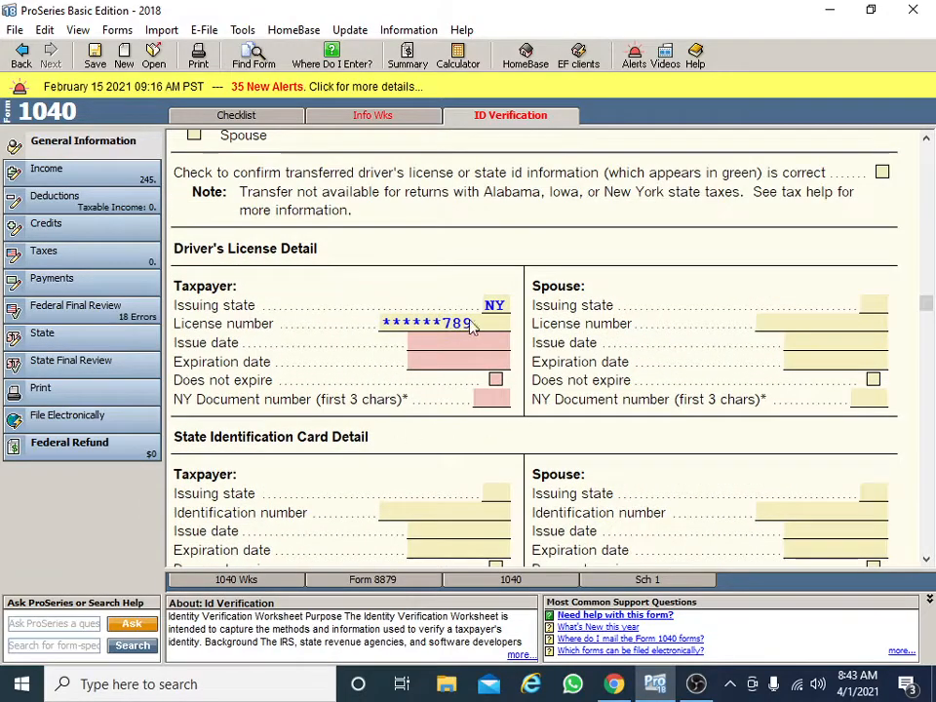
scroll(416, 322, up, 7)
scroll(497, 403, up, 2)
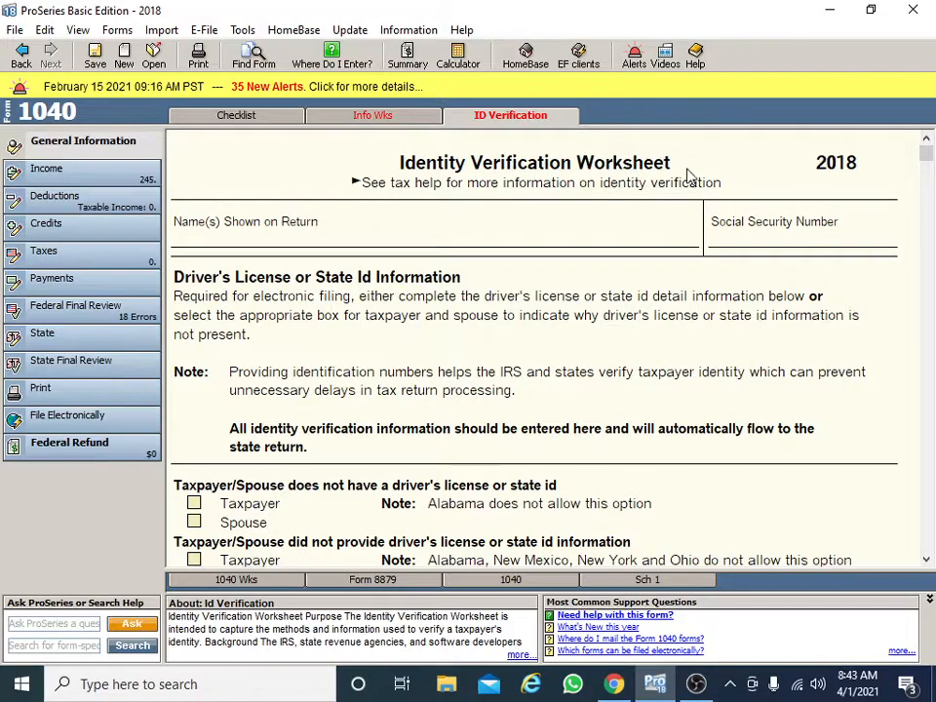
scroll(440, 282, down, 3)
scroll(439, 282, down, 4)
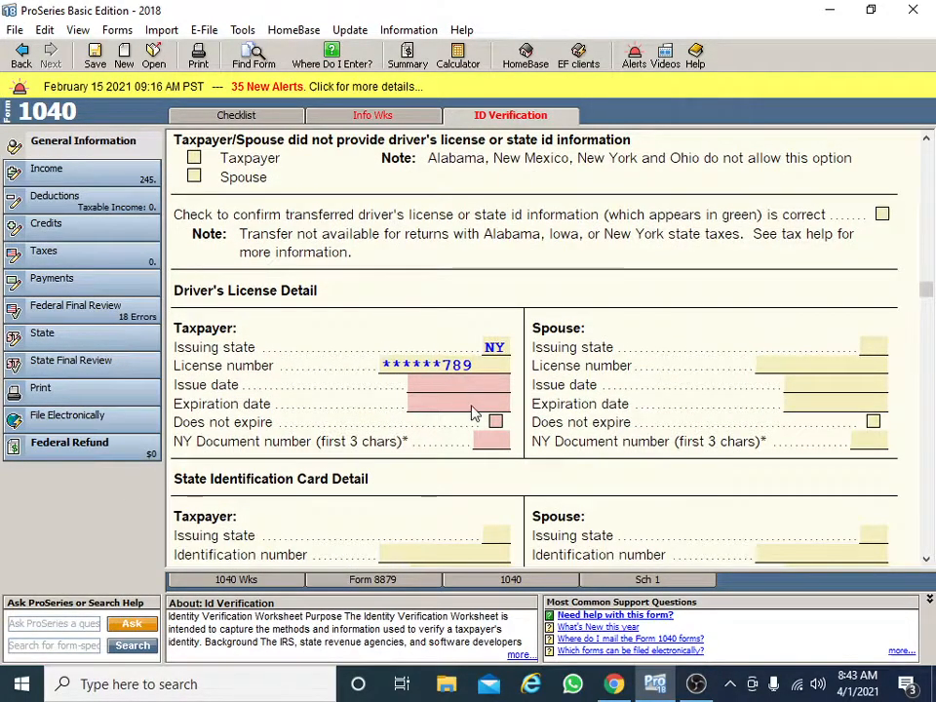
scroll(477, 419, down, 1)
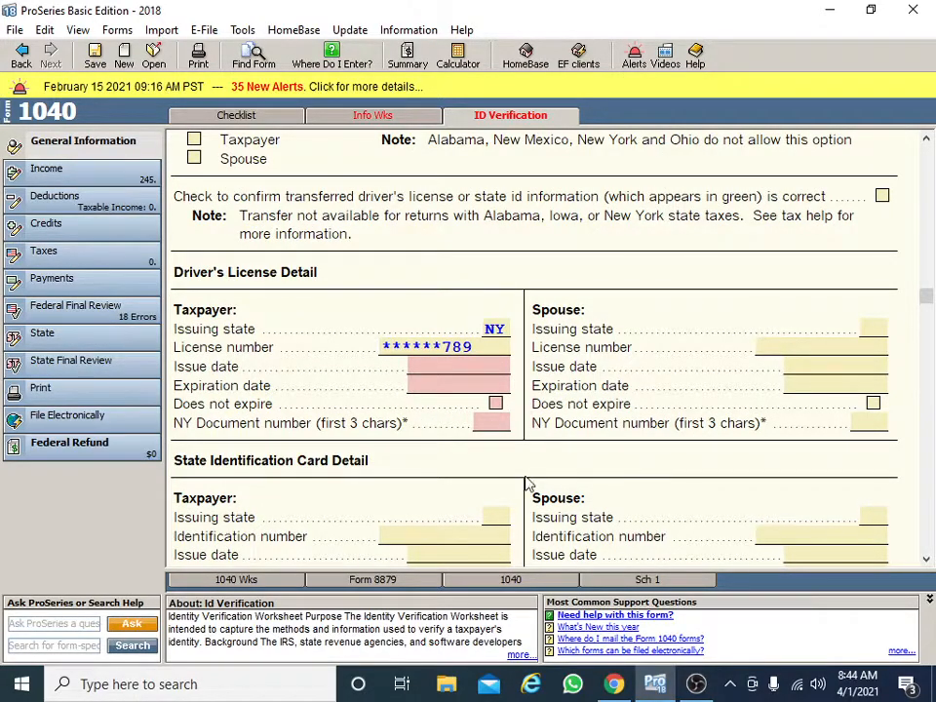
scroll(439, 391, down, 3)
scroll(507, 292, up, 2)
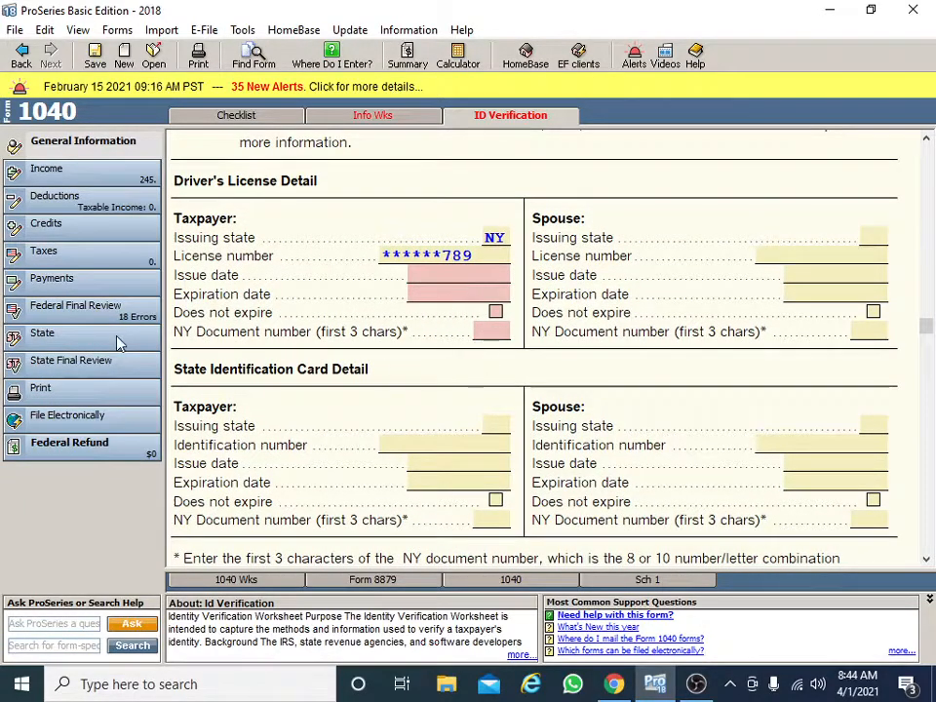
Enter 01/20/2011 as the issue date of the taxpayer's driver's license.
click(441, 276)
text(01/20)
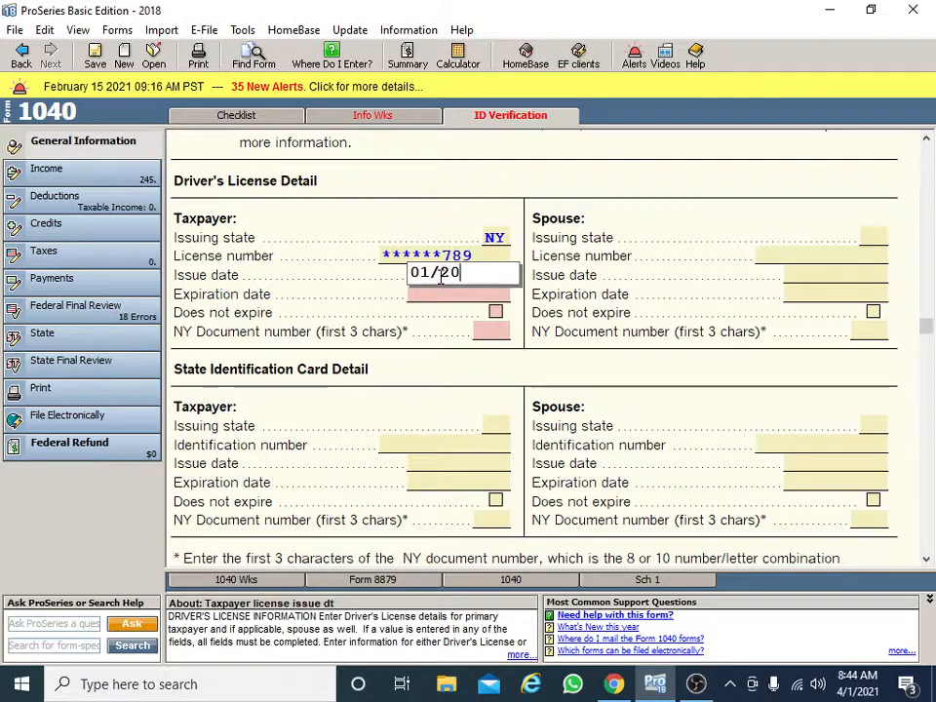
text(/2011)
key(Return)
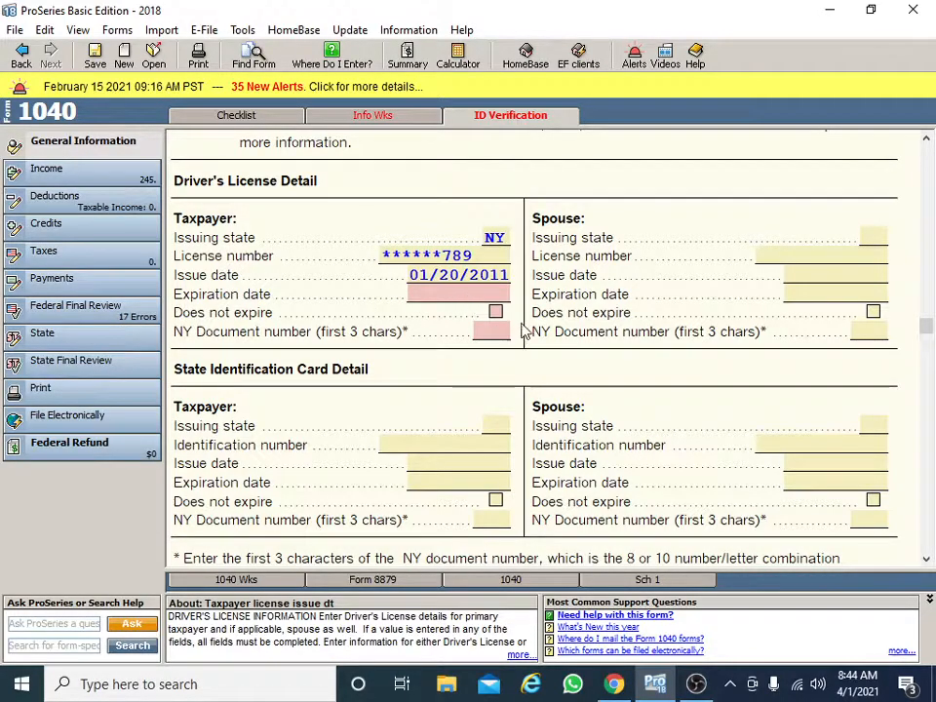
Review the client status, identity verification method and documents used to verify identity in the Additional Verification Information section.
scroll(523, 334, down, 2)
scroll(523, 259, down, 6)
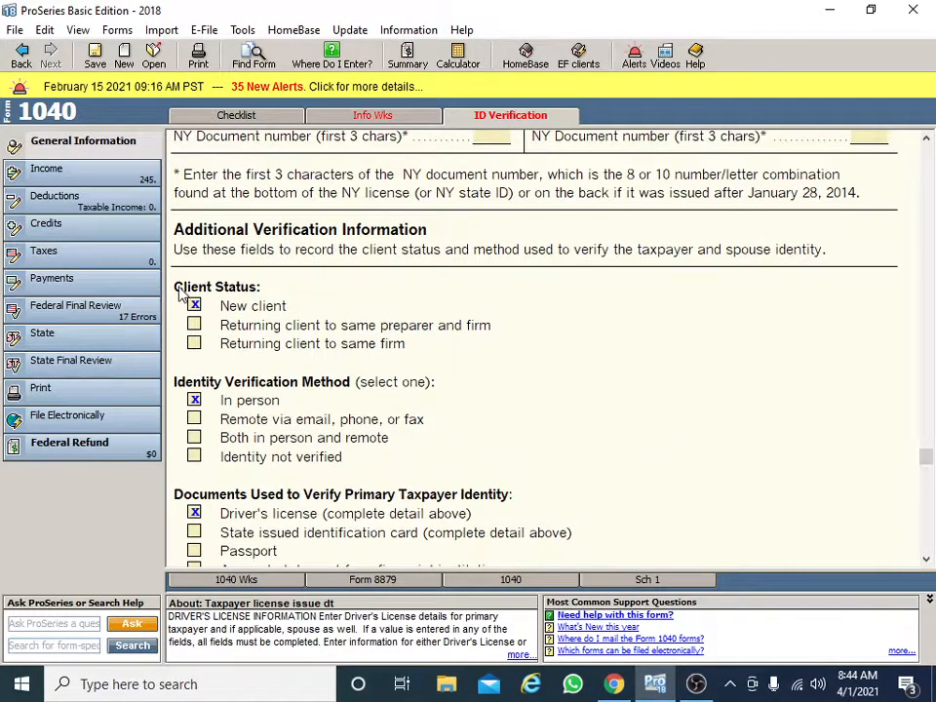
scroll(263, 326, down, 1)
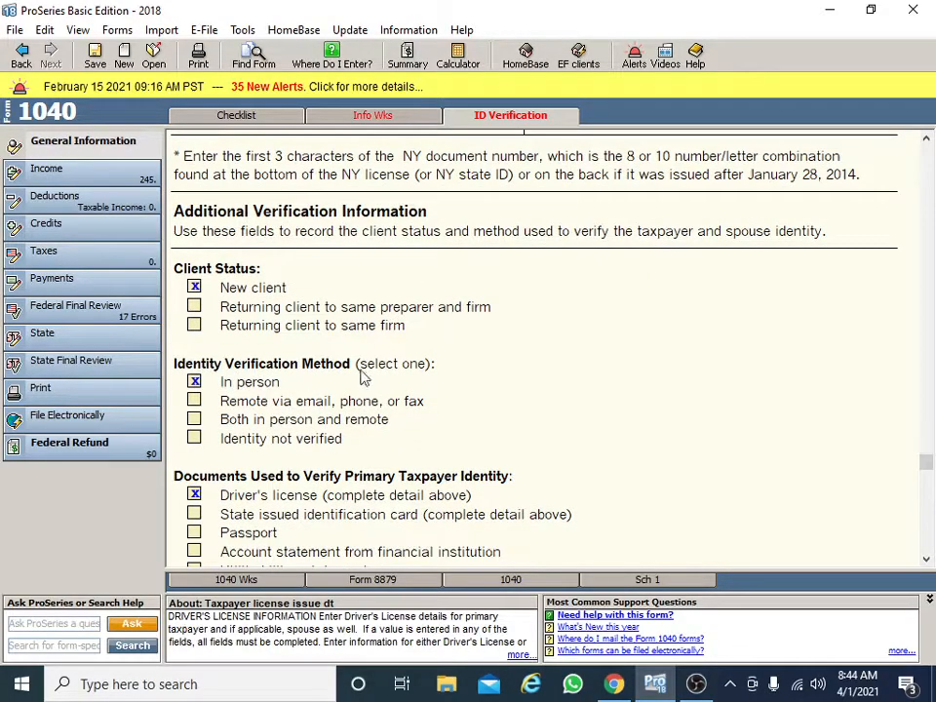
scroll(356, 379, down, 1)
scroll(226, 378, down, 3)
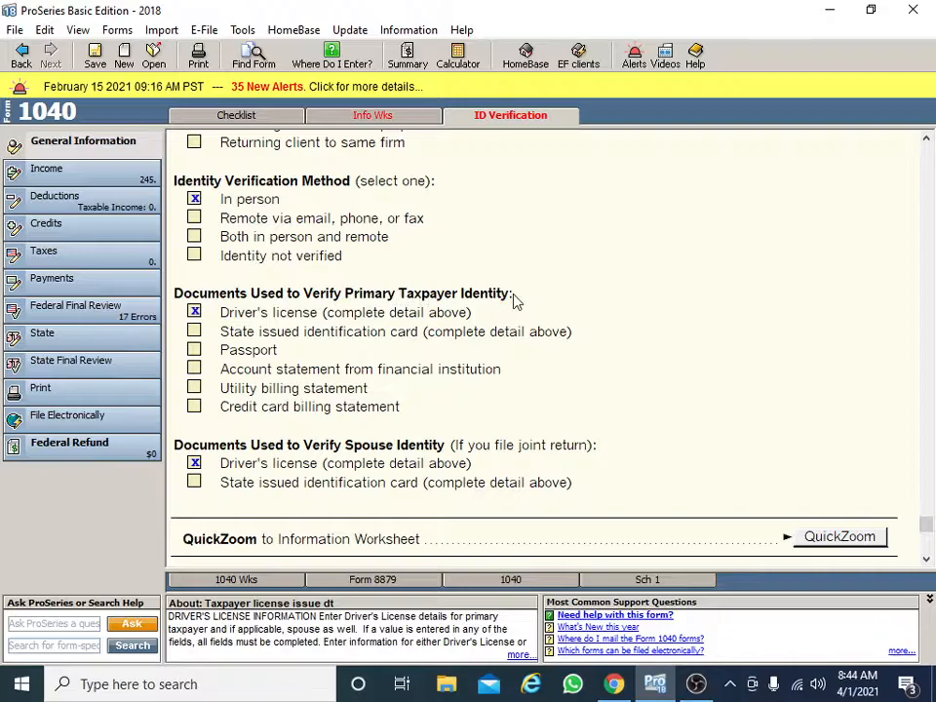
scroll(263, 426, down, 1)
scroll(292, 422, up, 6)
scroll(294, 417, up, 8)
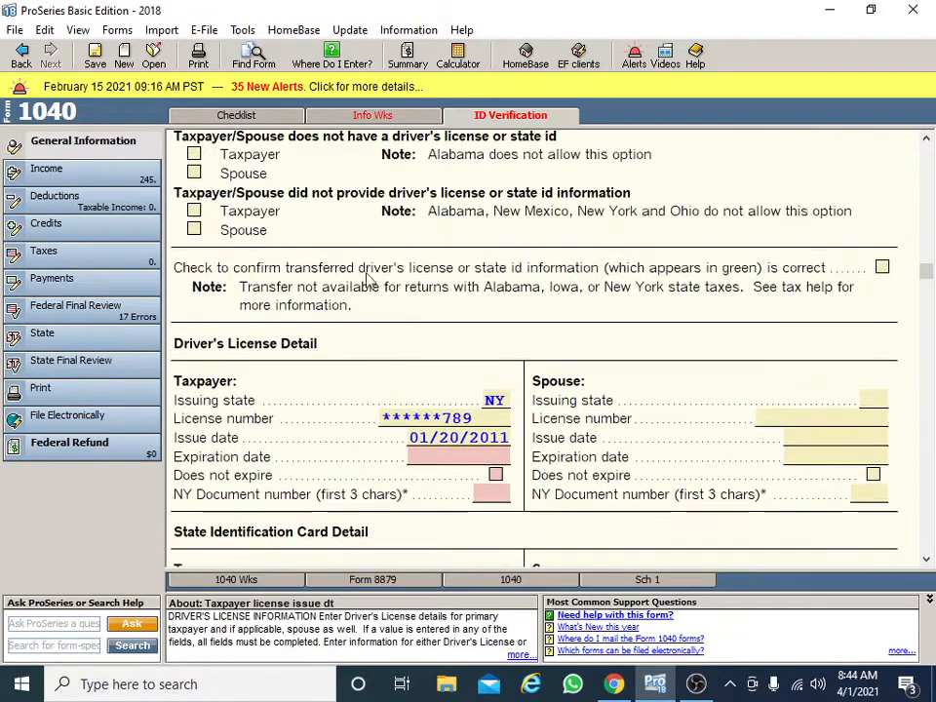
Look through the General Information checklist, information worksheet and ID verification worksheet again, glancing at the Income section in between.
click(397, 117)
click(280, 118)
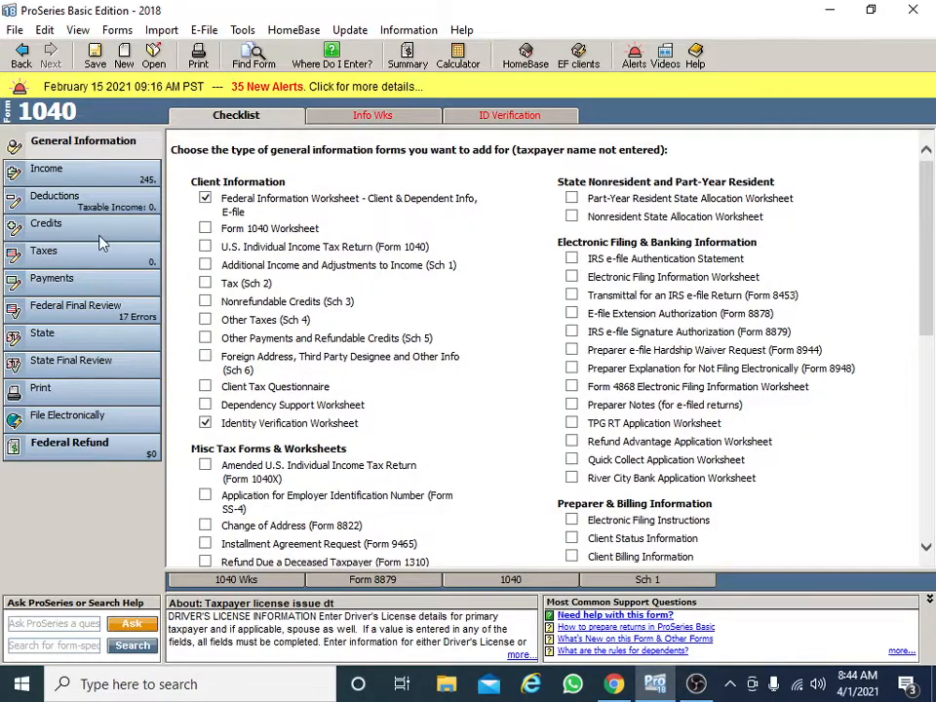
click(102, 177)
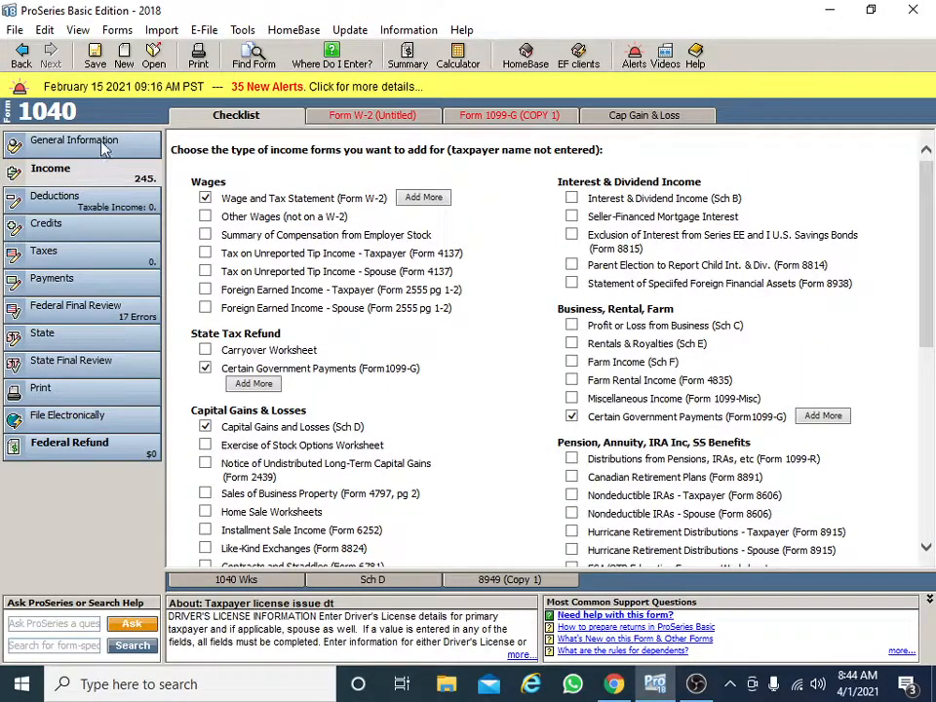
click(105, 146)
click(388, 115)
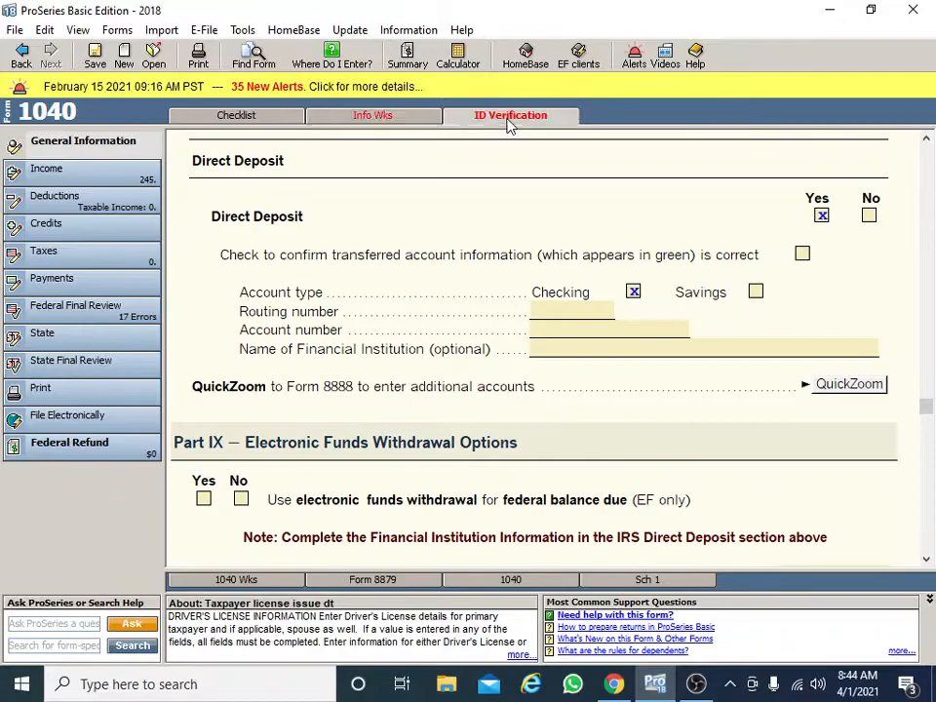
click(509, 118)
Open the Income section and review its checklist of wage, refund, capital gain, business and pension forms.
click(122, 184)
scroll(508, 437, down, 10)
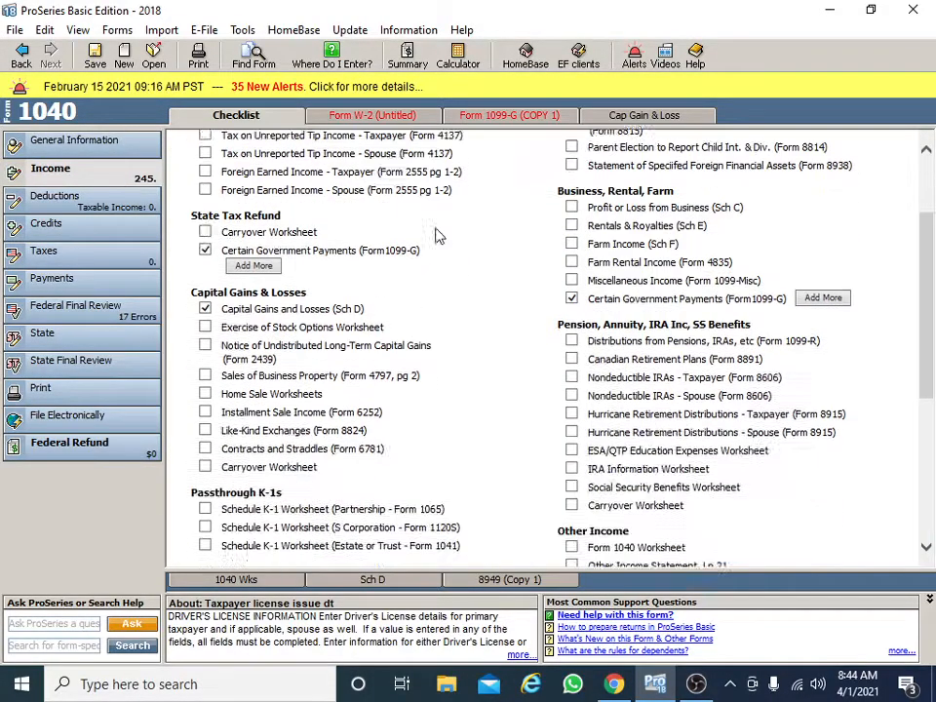
scroll(719, 380, up, 10)
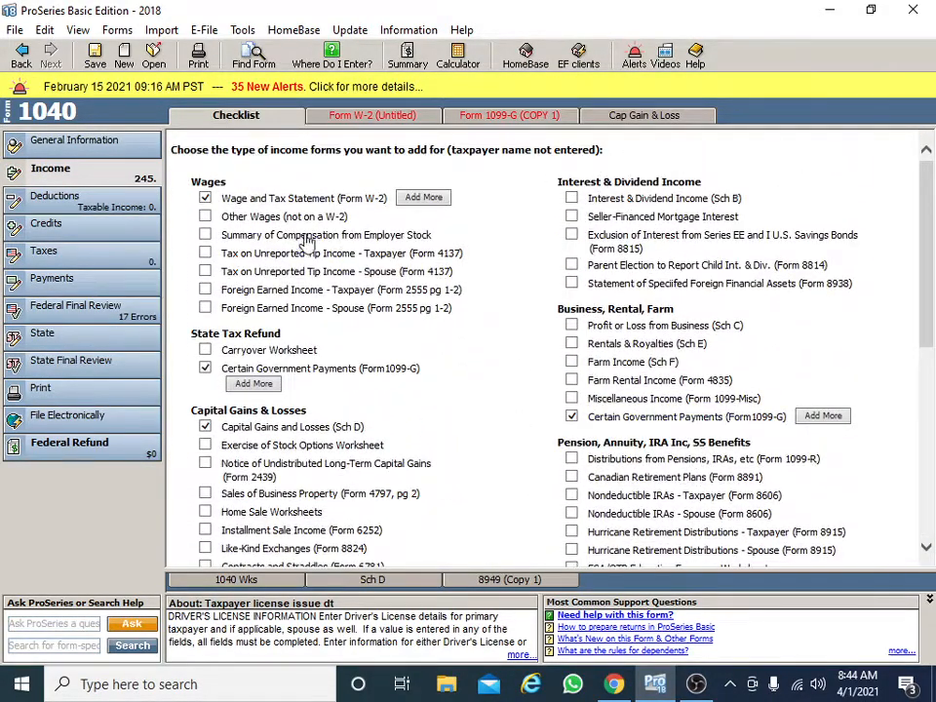
scroll(401, 381, down, 1)
scroll(401, 380, up, 1)
View the Form W-2, Form 1099-G and capital gain and loss worksheets, and return to the Income checklist.
click(376, 115)
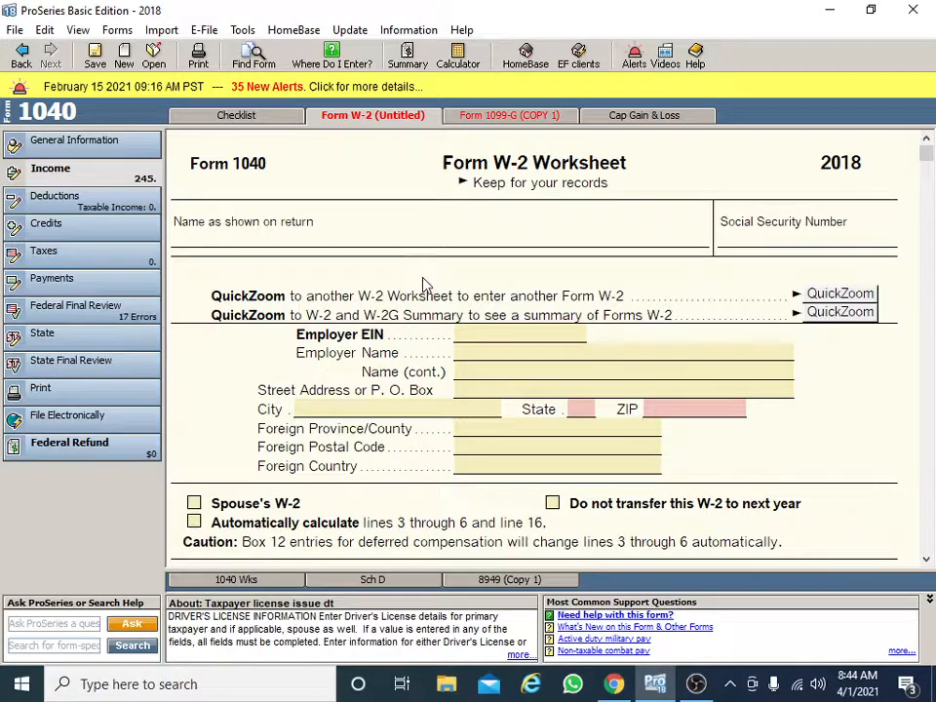
click(527, 118)
scroll(591, 366, down, 1)
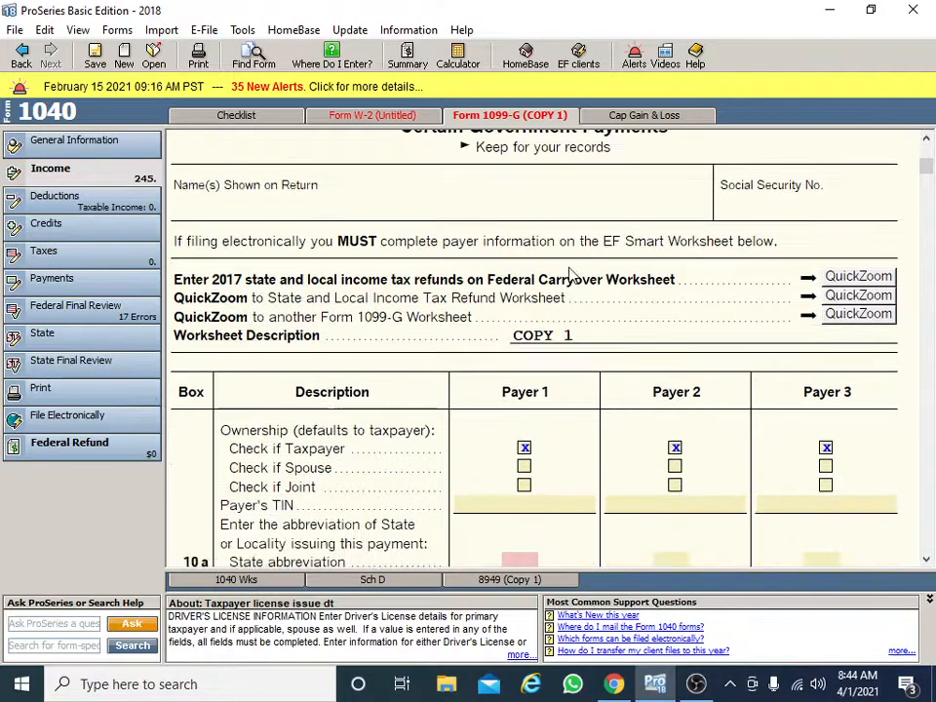
scroll(429, 458, up, 1)
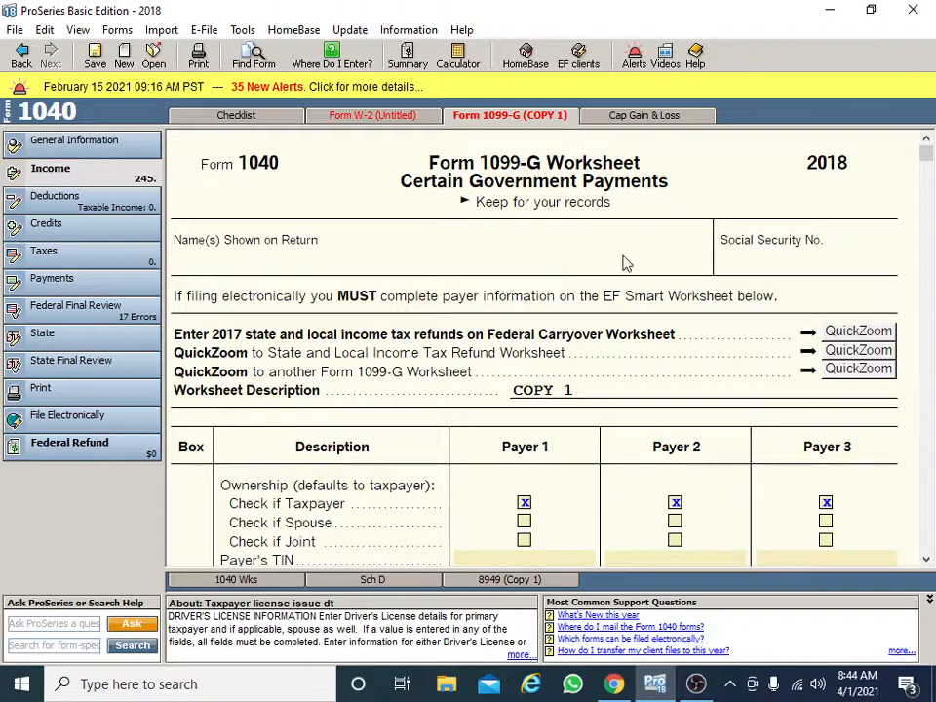
click(651, 117)
click(509, 116)
click(373, 116)
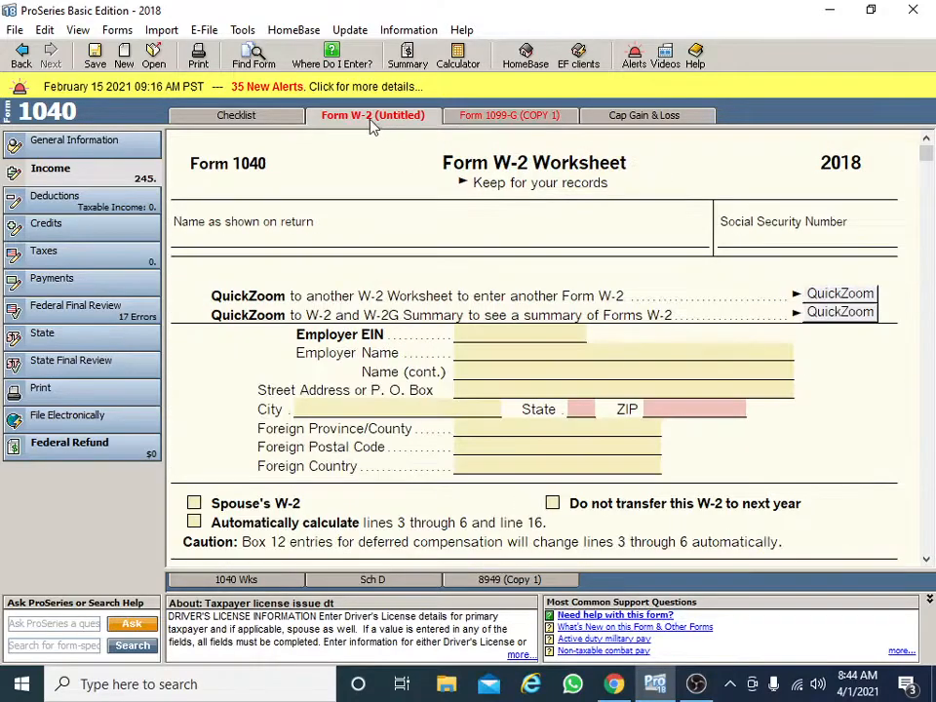
click(235, 115)
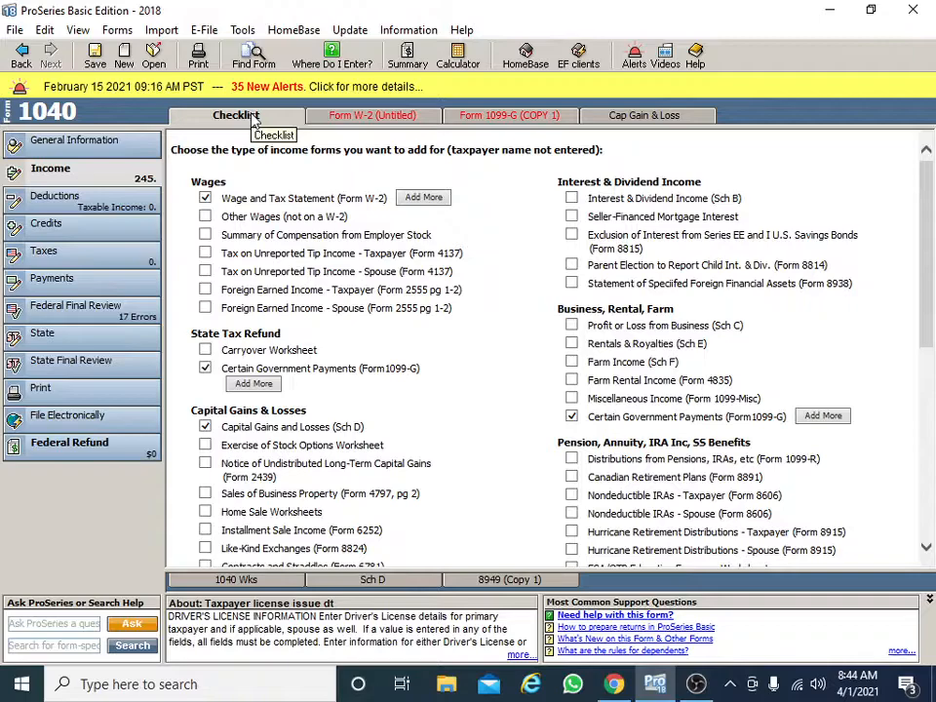
Review the Deductions checklist and the whole Credits checklist of available forms.
click(120, 211)
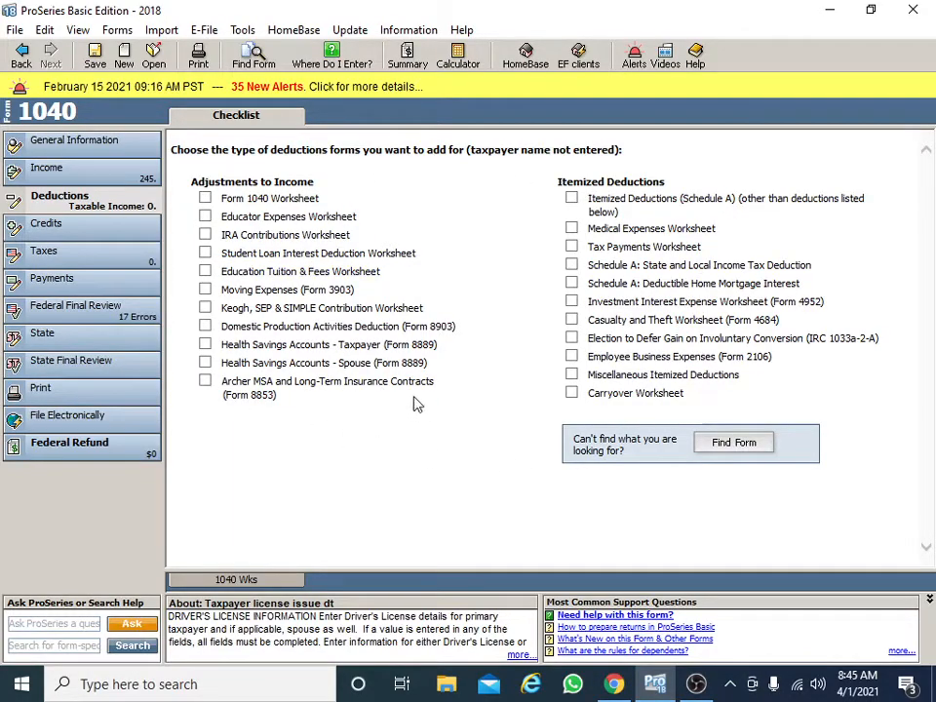
click(138, 230)
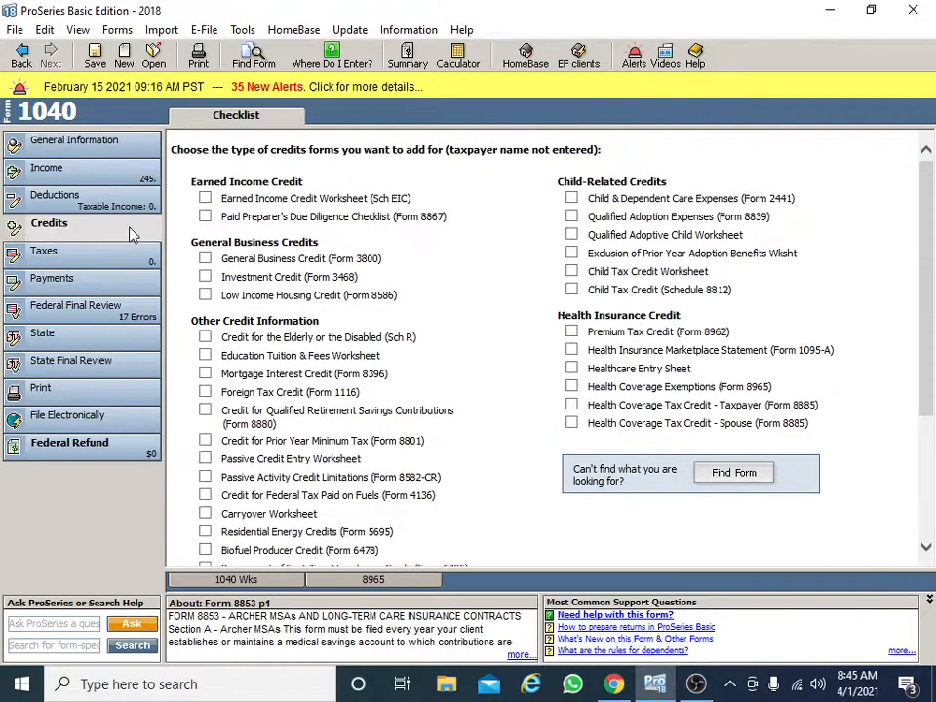
scroll(390, 293, down, 5)
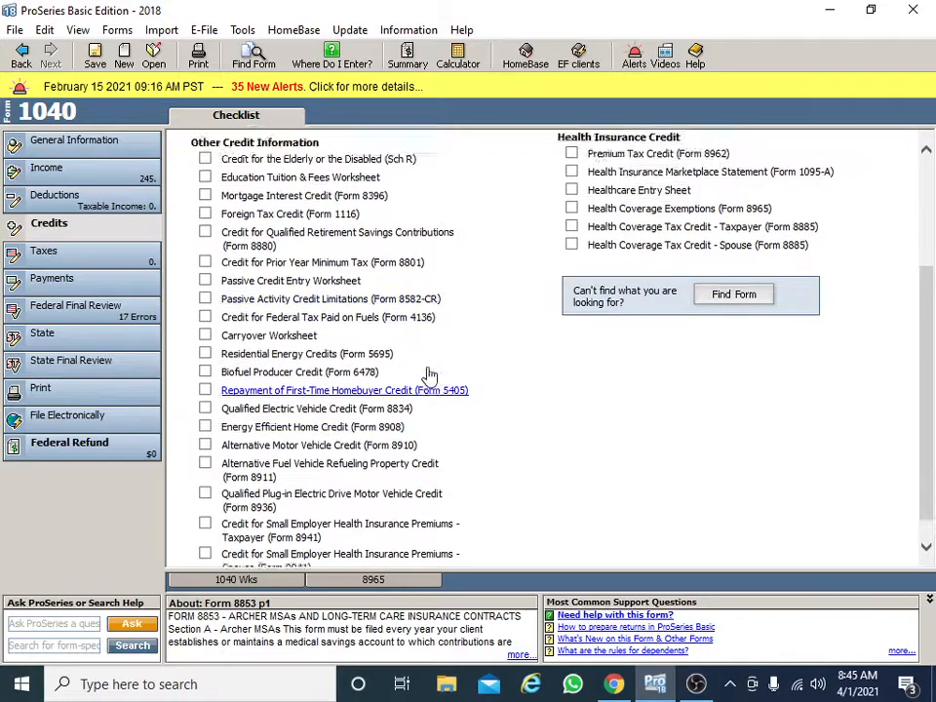
scroll(429, 374, up, 5)
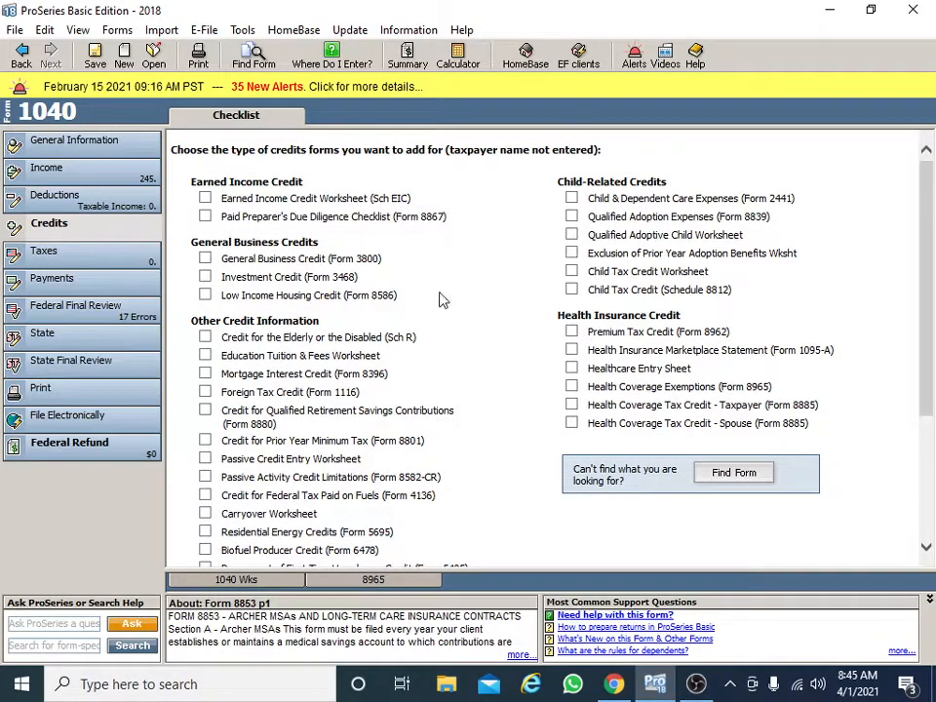
Review the Taxes and Payments checklists and open the Federal Final Review.
click(68, 256)
scroll(510, 437, down, 3)
scroll(574, 470, up, 3)
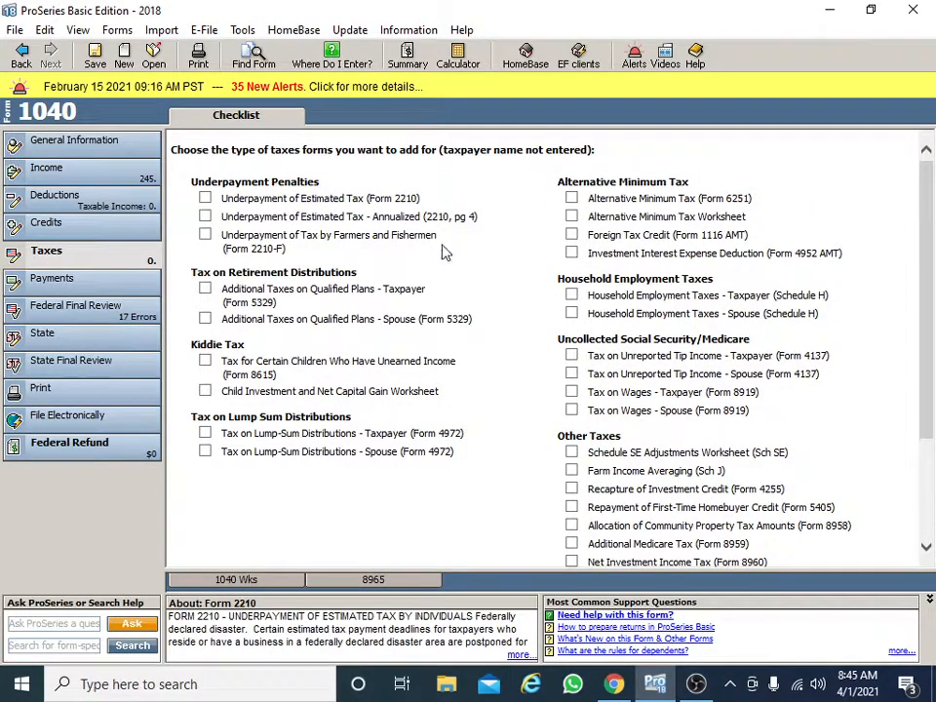
click(107, 285)
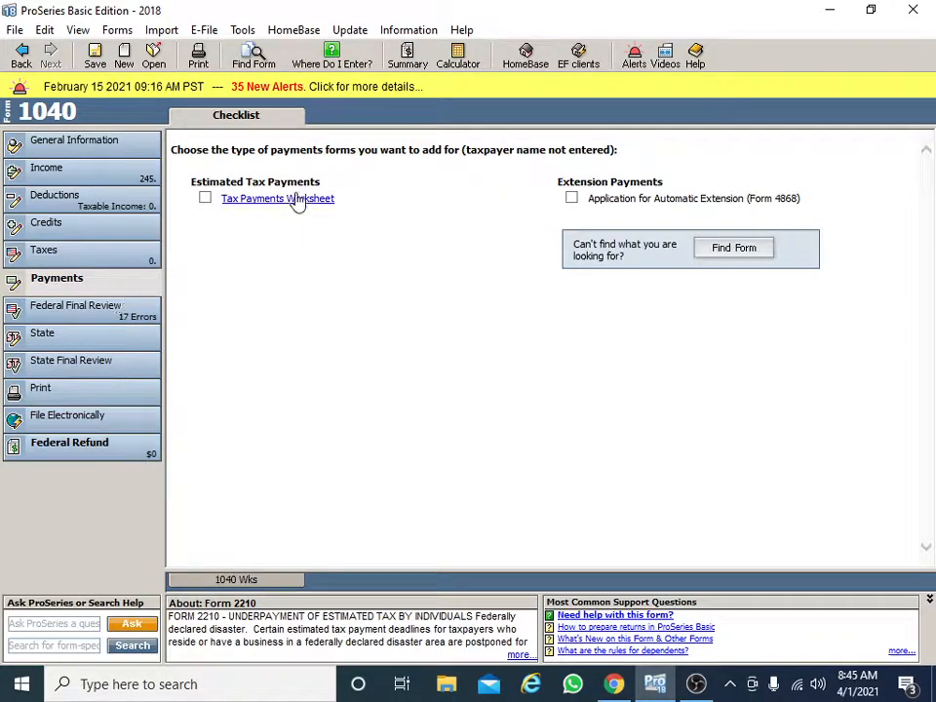
click(93, 320)
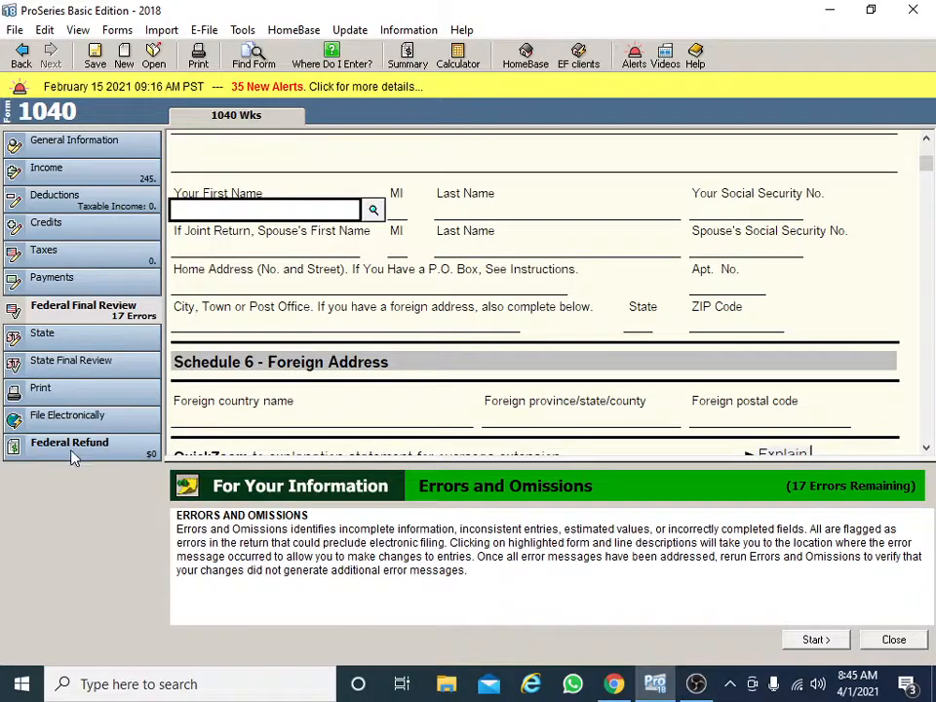
Return to the Federal Information Worksheet under General Information and show the Part I personal information fields.
click(116, 146)
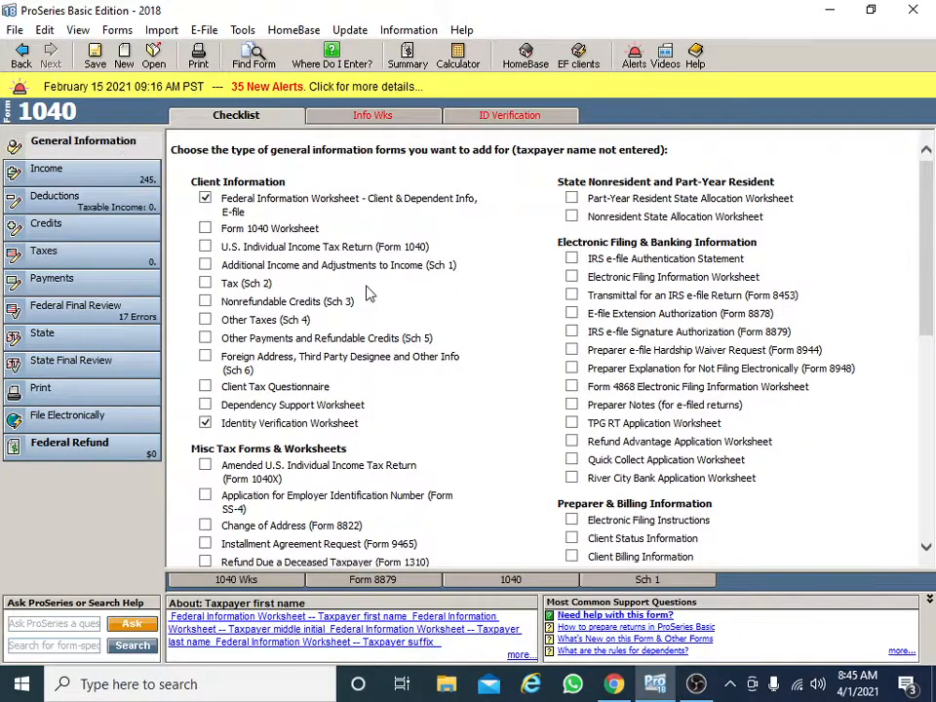
click(360, 120)
drag(927, 406, 922, 150)
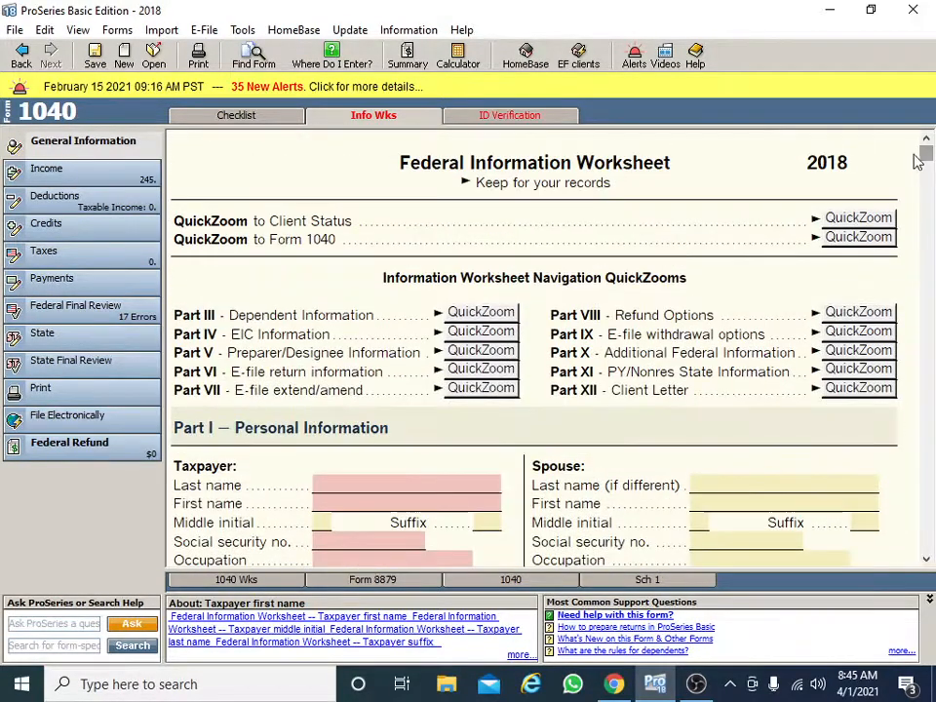
scroll(664, 456, down, 5)
scroll(407, 419, down, 1)
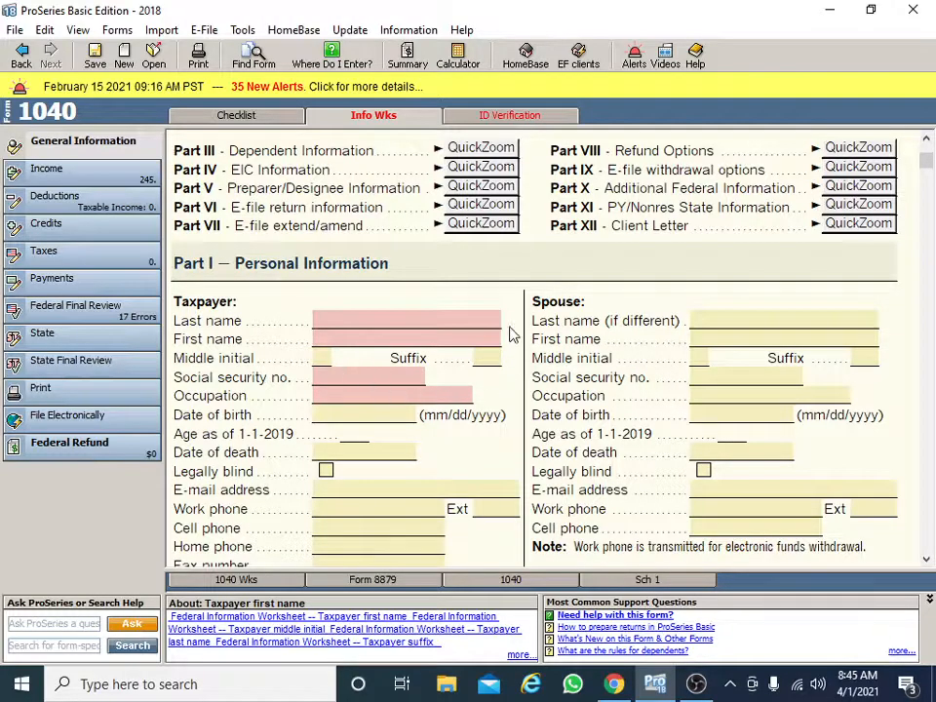
Choose Taxpayer work phone as the best contact phone number in Part I.
scroll(385, 258, down, 4)
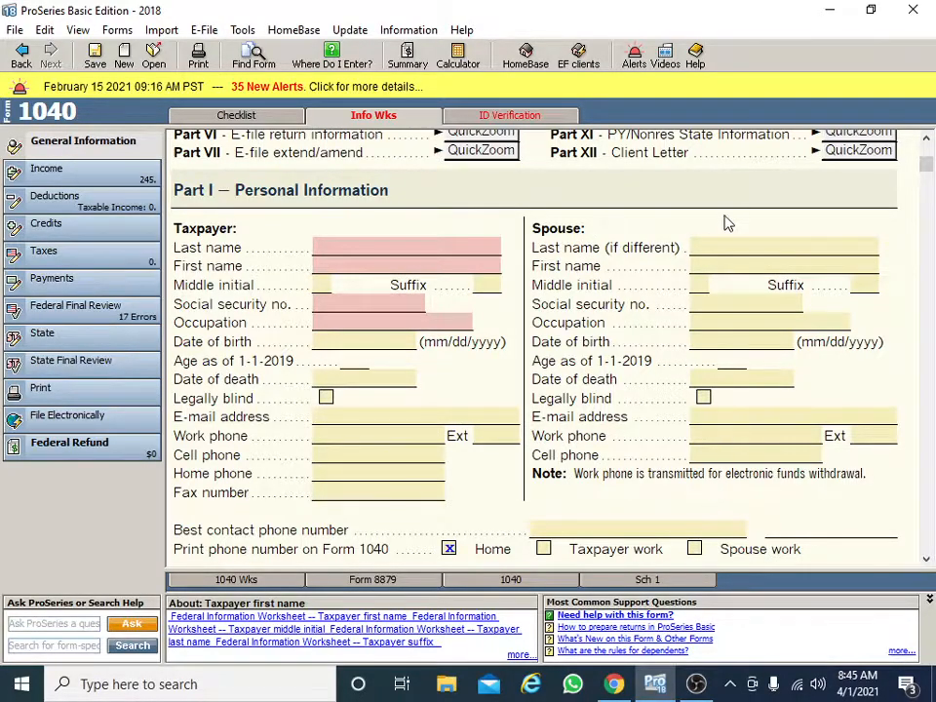
scroll(731, 402, down, 3)
click(599, 417)
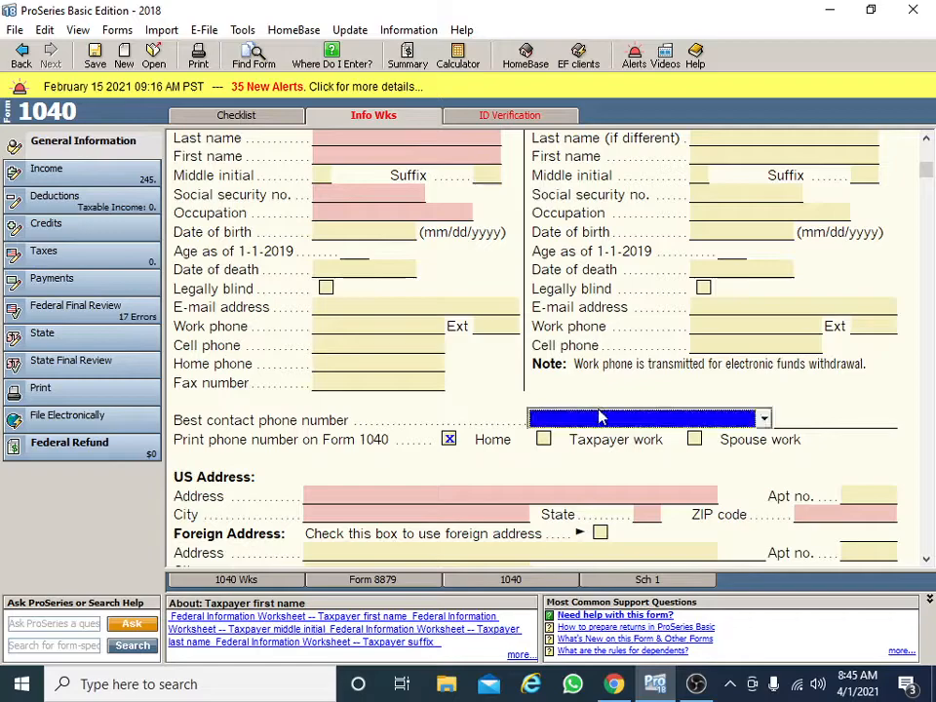
click(777, 418)
click(737, 414)
click(759, 420)
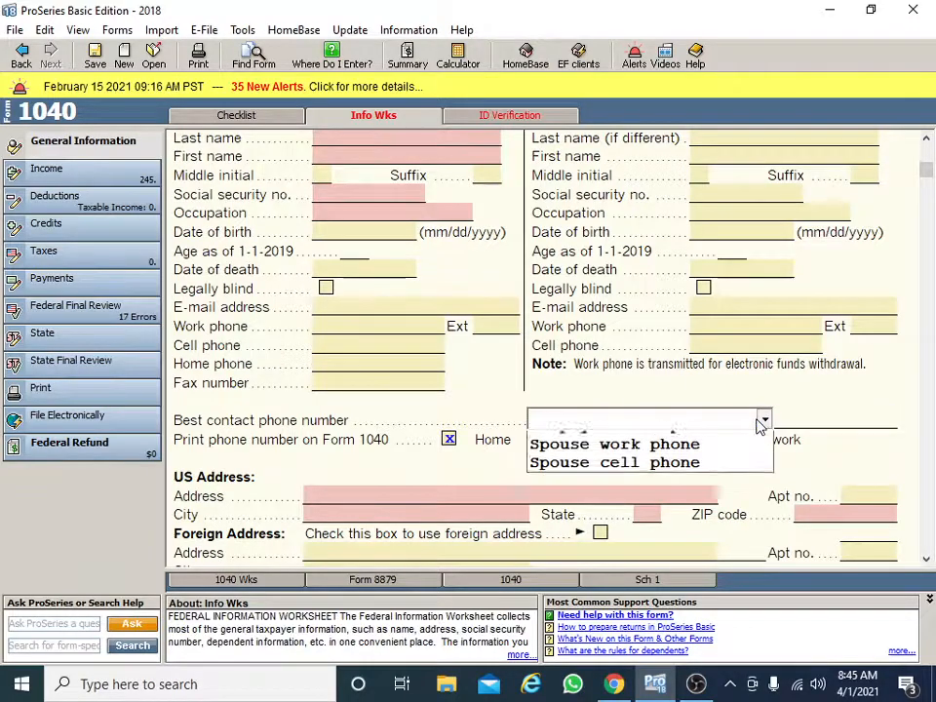
click(686, 474)
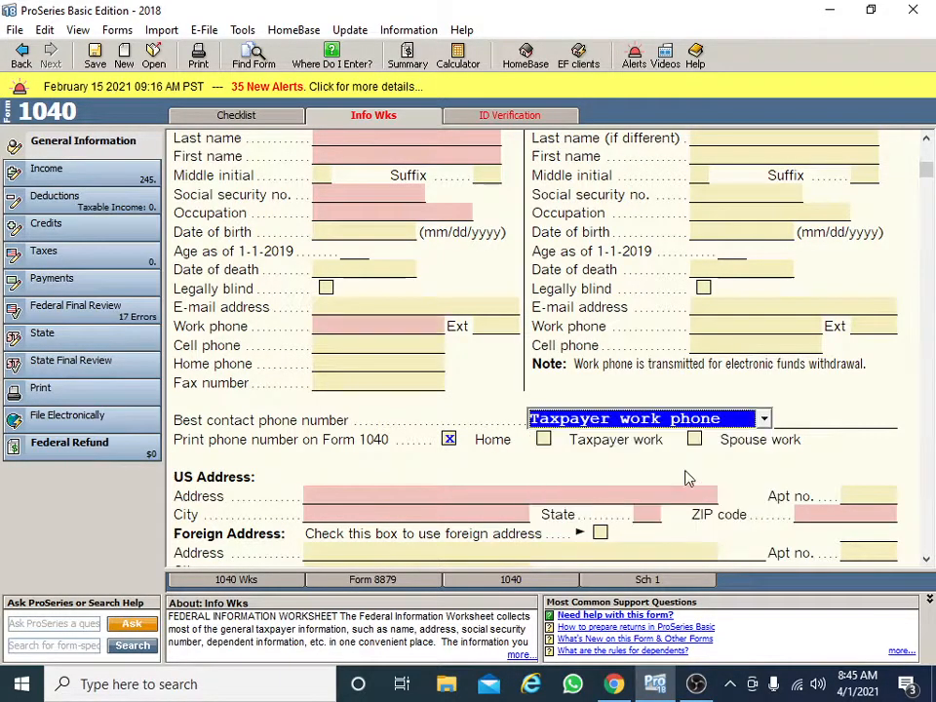
Try to enter a taxpayer work phone number that starts with zero, and dismiss the error alert.
click(419, 326)
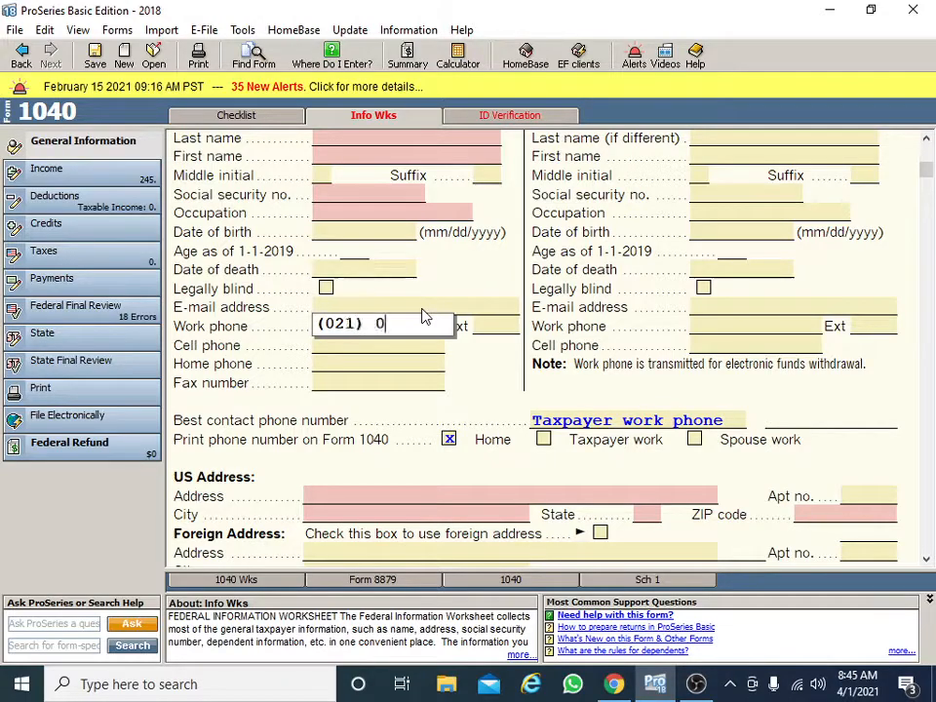
text(0210000000)
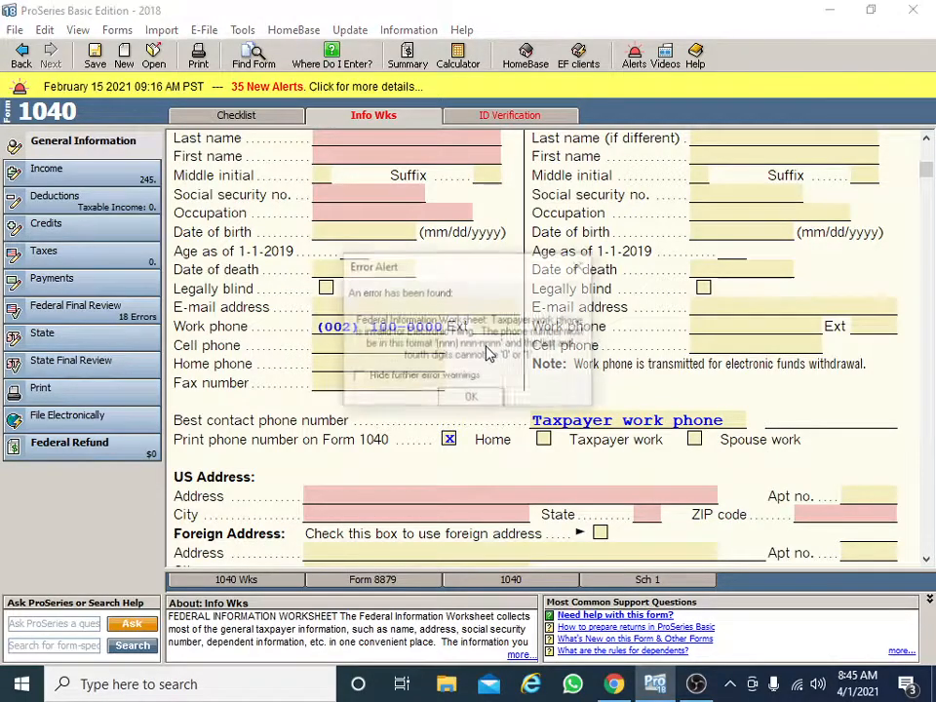
click(472, 398)
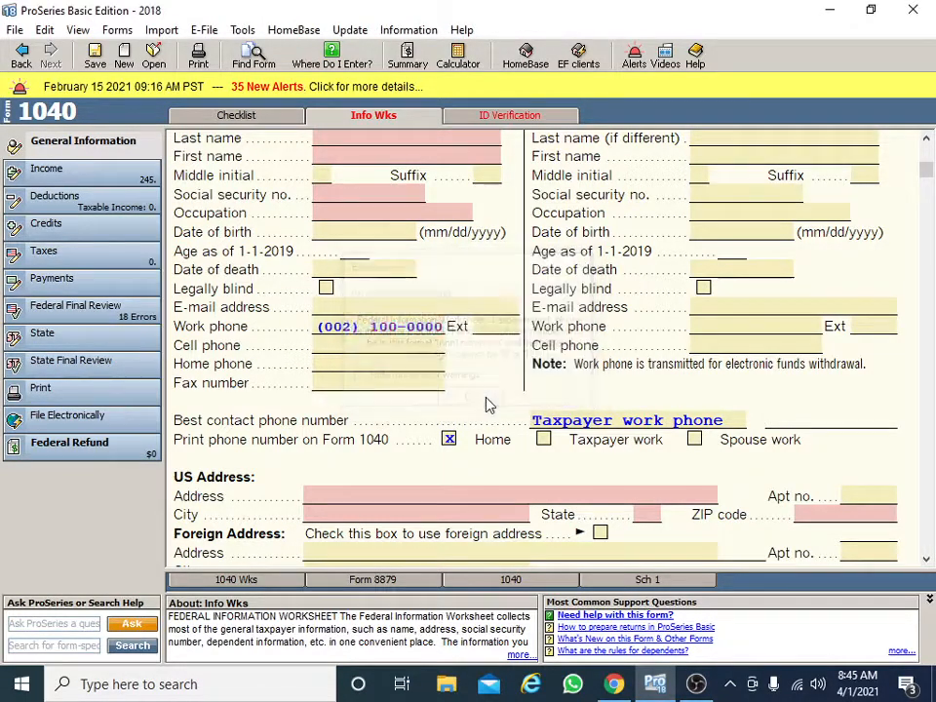
Replace the taxpayer's work phone with a number in a format valid for electronic filing.
click(419, 328)
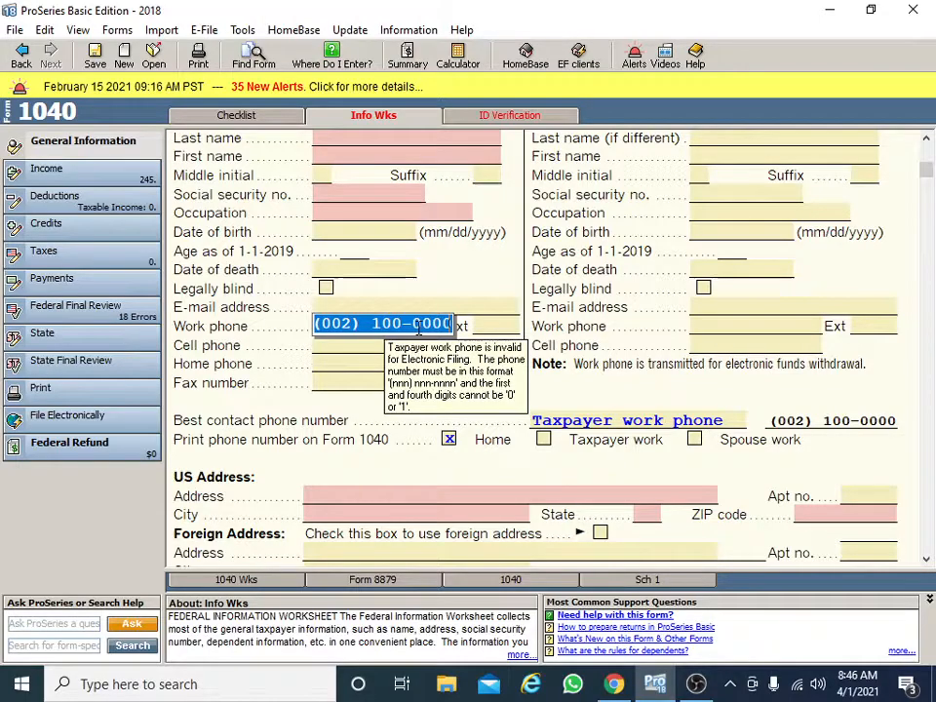
text((718) 222-2222)
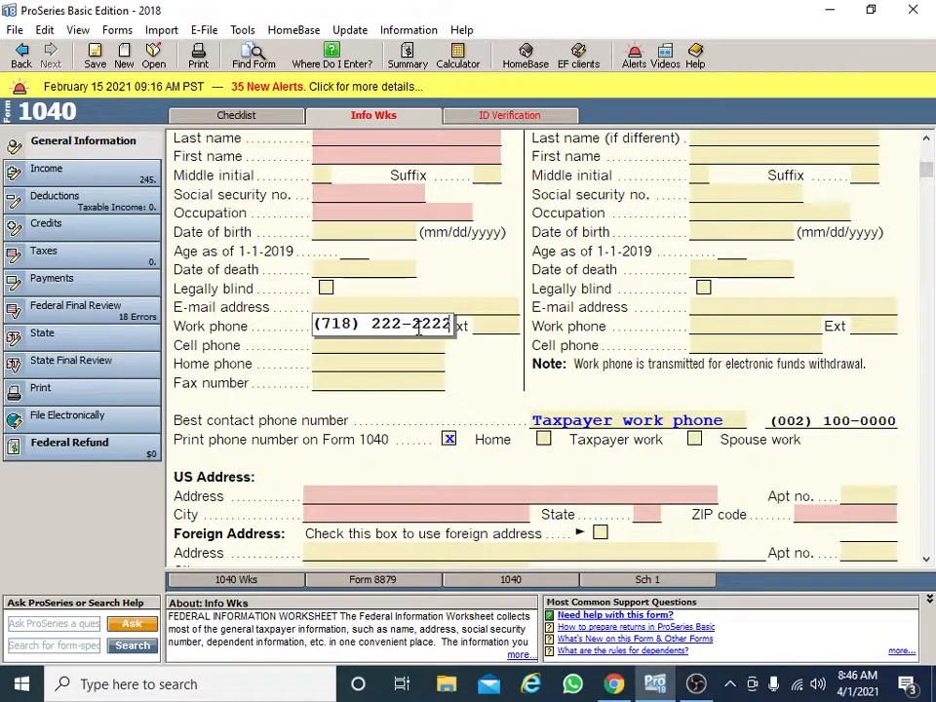
click(463, 372)
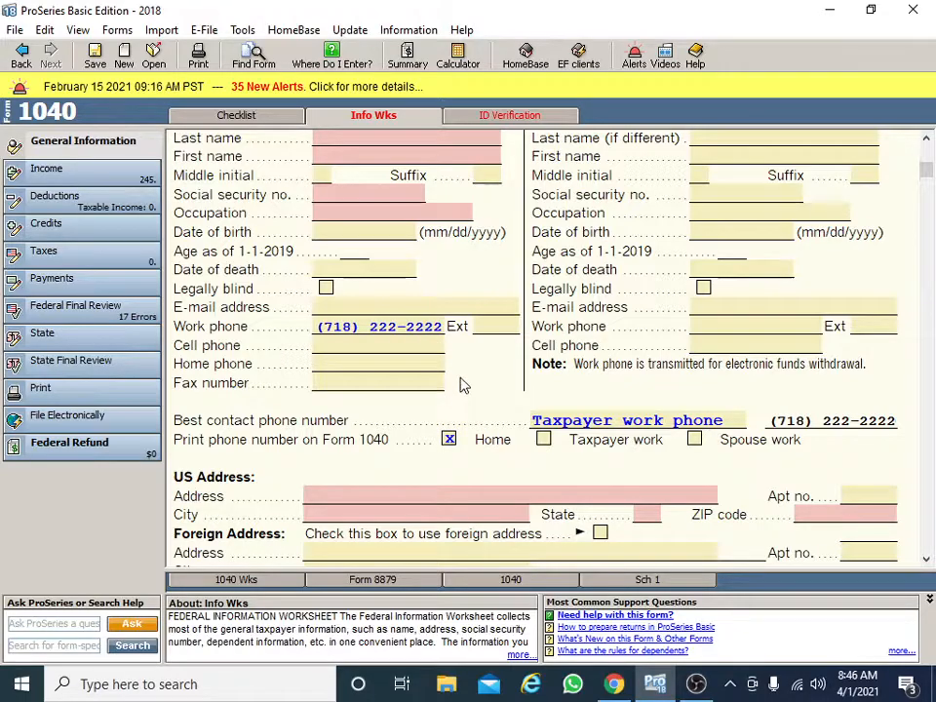
Clear the Single filing status in Part II and select it again.
scroll(464, 453, down, 5)
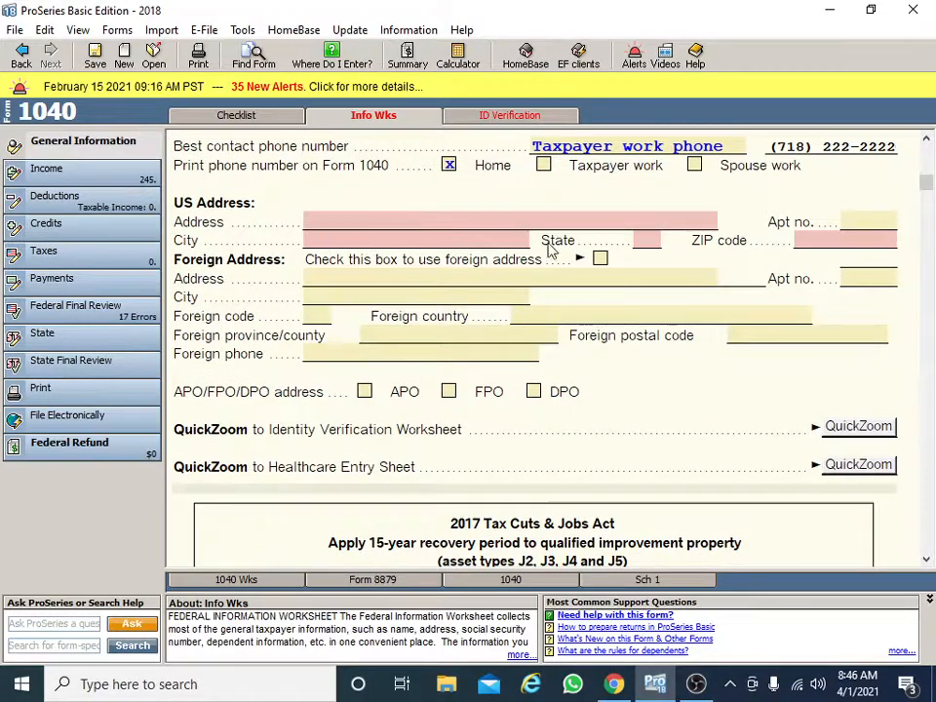
scroll(445, 335, down, 4)
scroll(419, 322, down, 8)
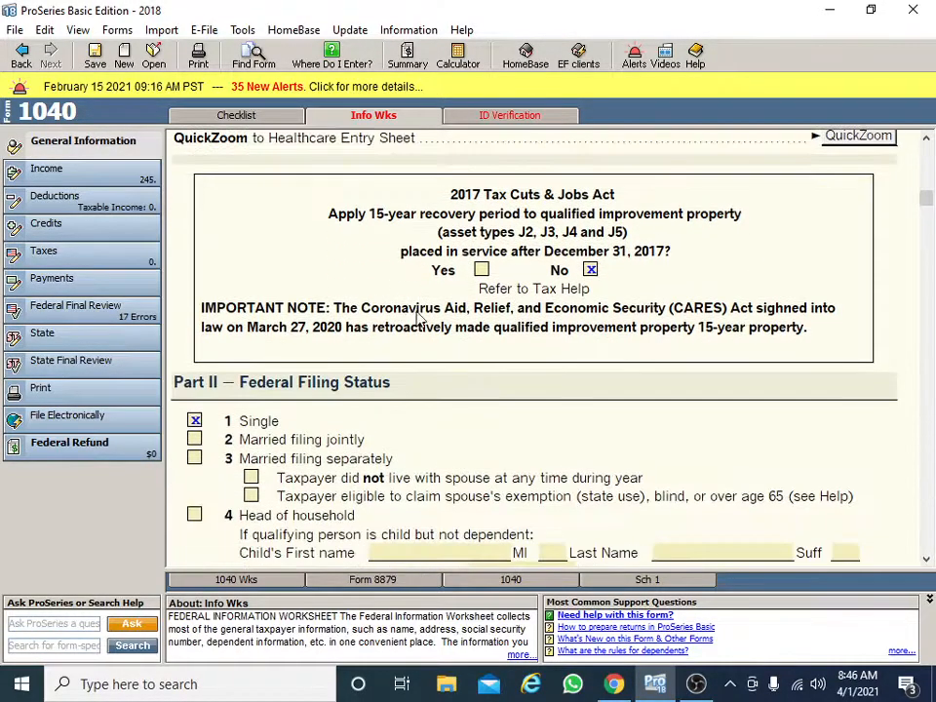
scroll(419, 348, up, 3)
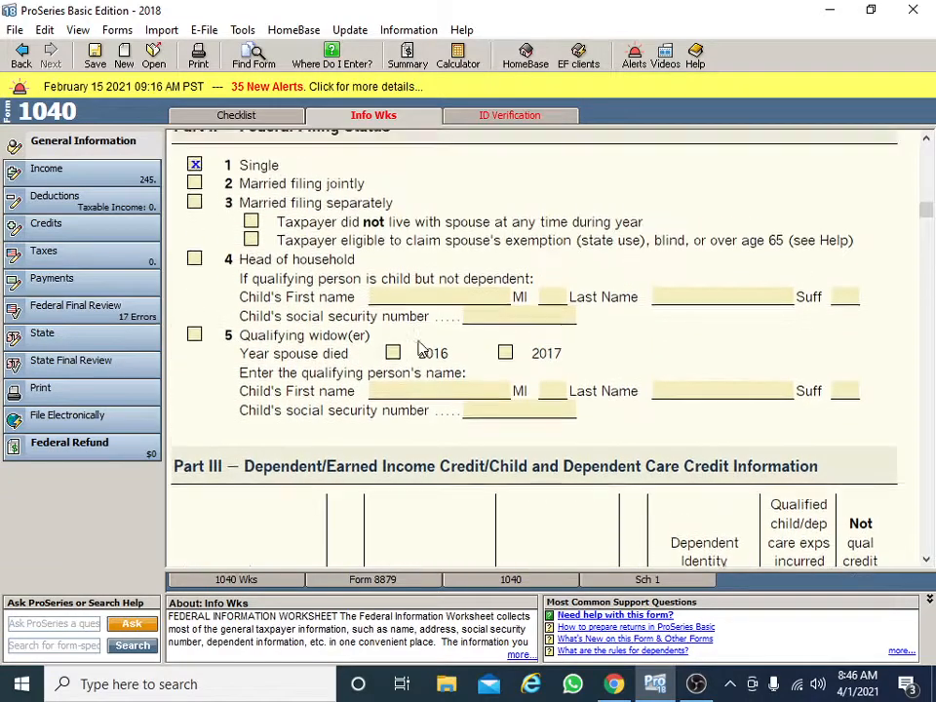
click(195, 220)
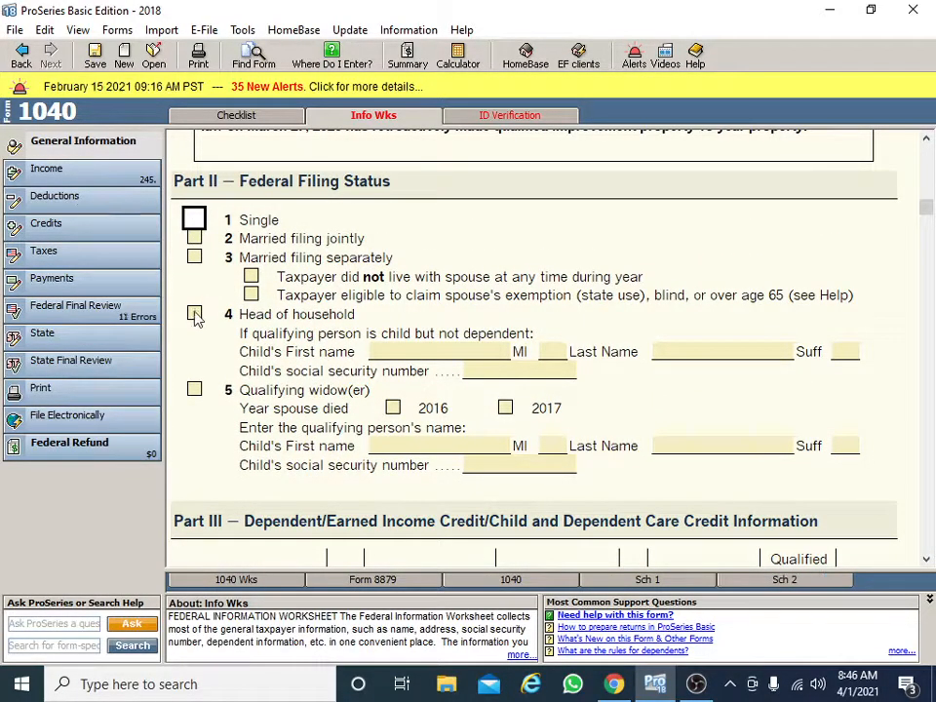
click(198, 220)
Review the Part III dependent table, the Part IV earned income credit information and the Part V preparer and third party designee information.
scroll(292, 341, down, 2)
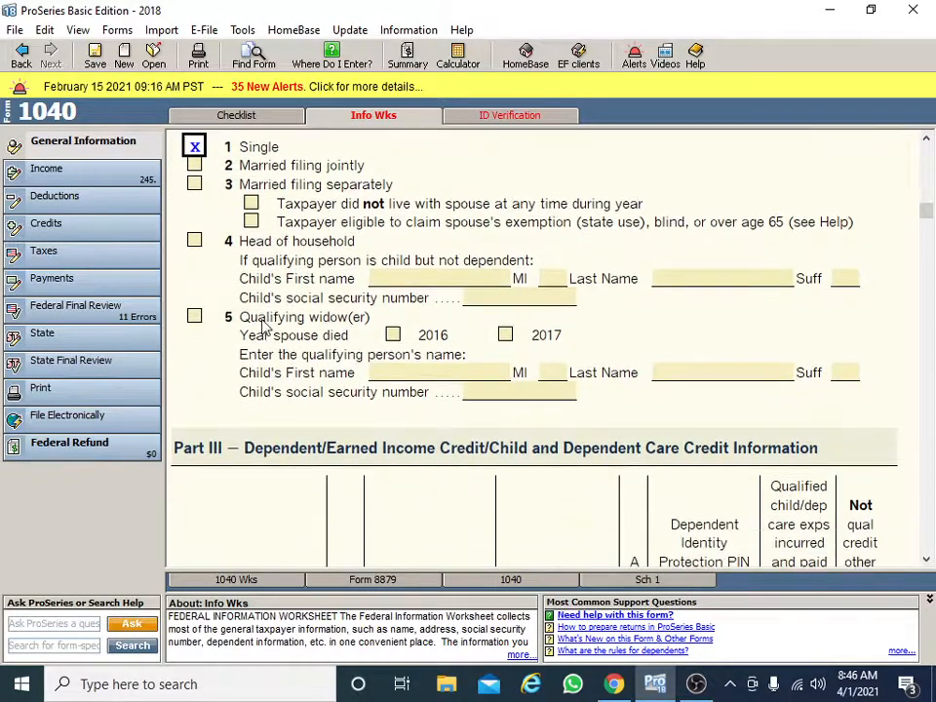
scroll(234, 319, down, 6)
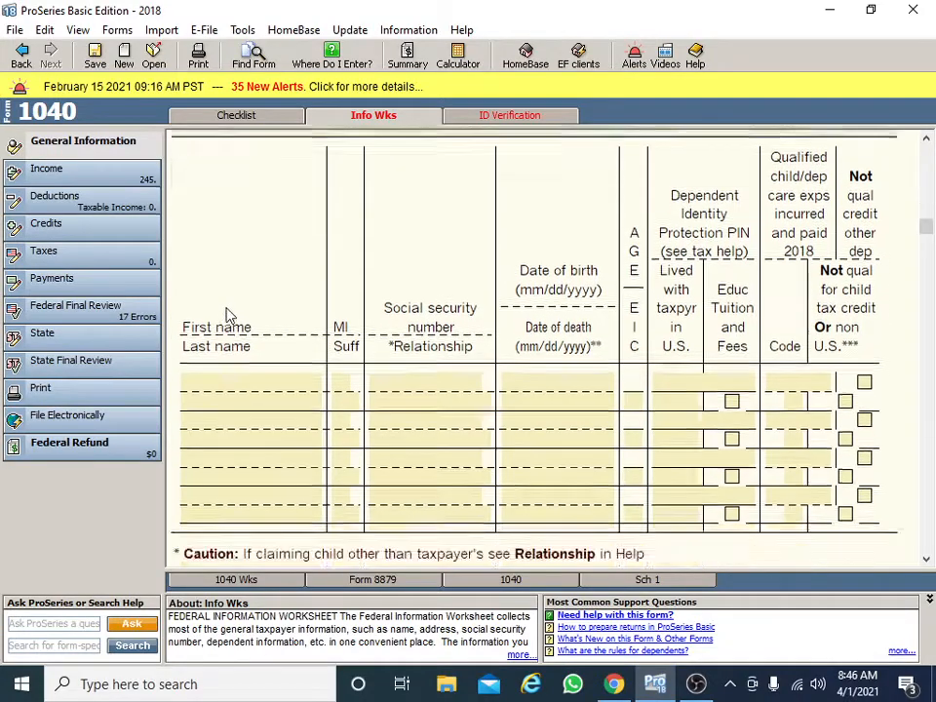
scroll(234, 316, down, 4)
scroll(240, 318, up, 5)
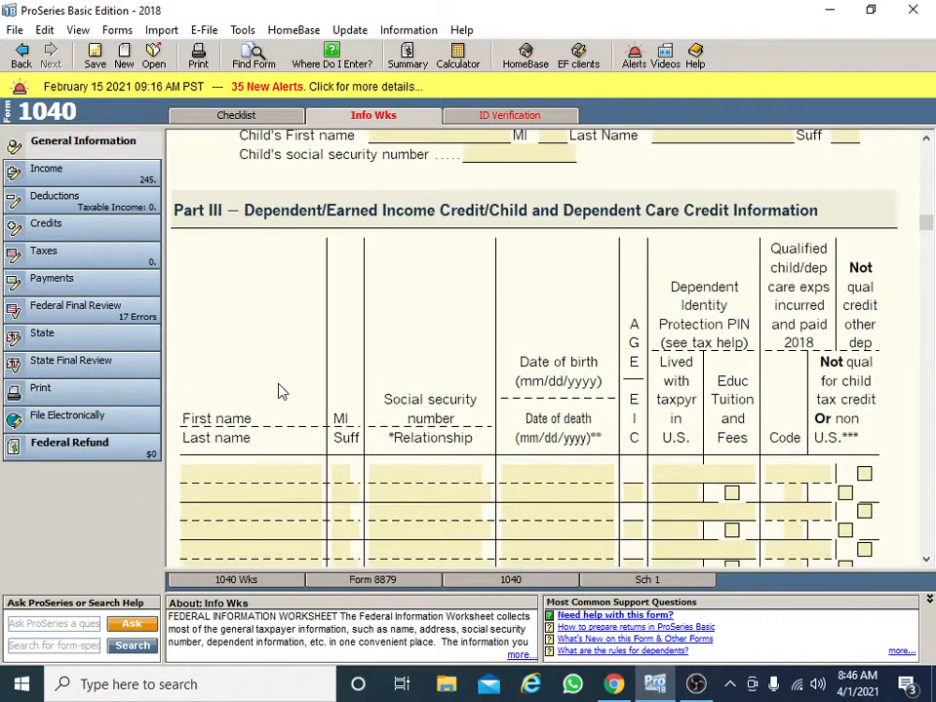
scroll(292, 390, up, 1)
scroll(322, 439, down, 2)
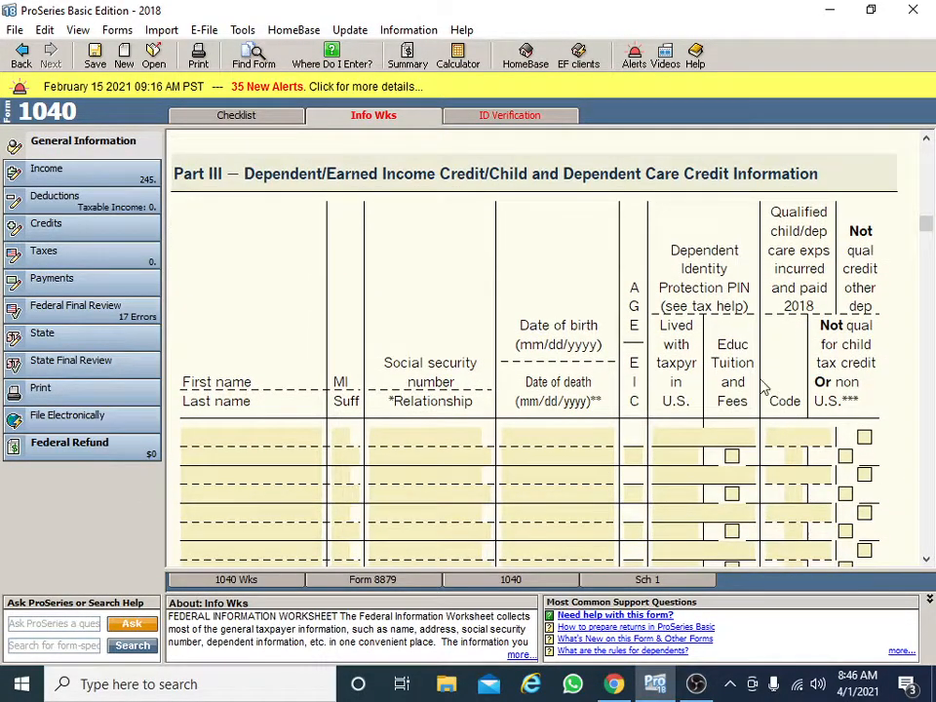
scroll(664, 395, down, 6)
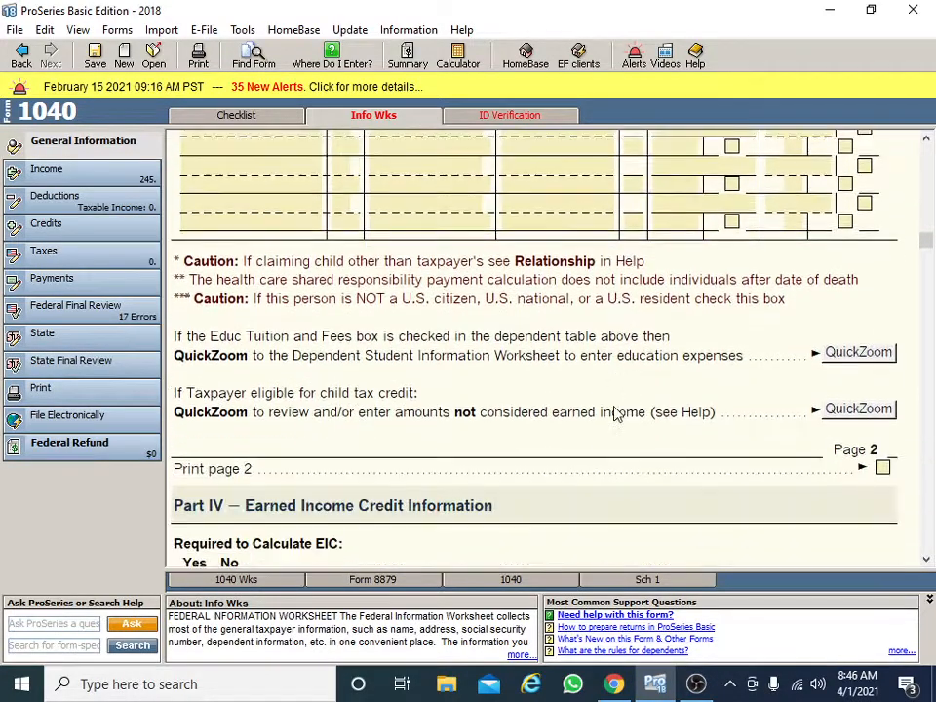
scroll(614, 415, down, 13)
scroll(520, 402, down, 7)
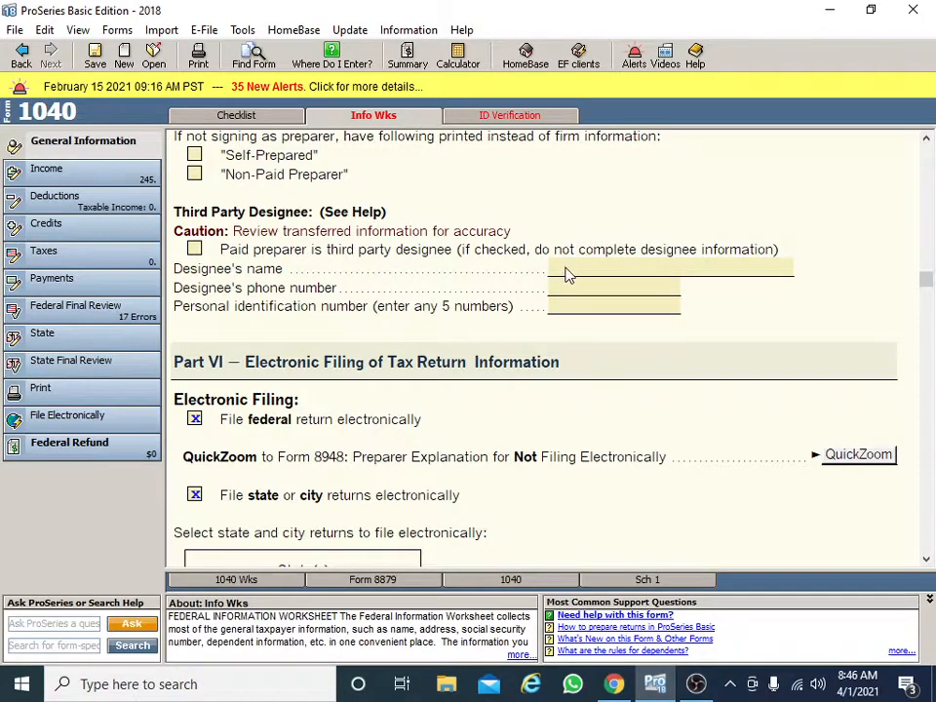
Review the Part VI electronic filing options, including the state returns selection, Form 114, other state payments and the Practitioner PIN Program.
scroll(472, 305, down, 5)
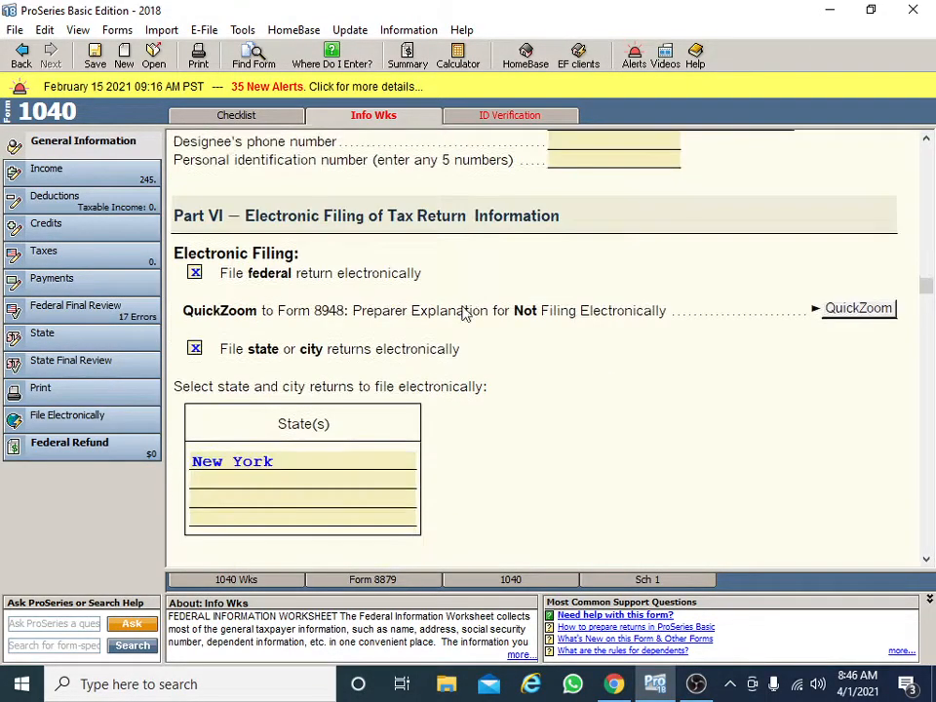
scroll(451, 312, up, 2)
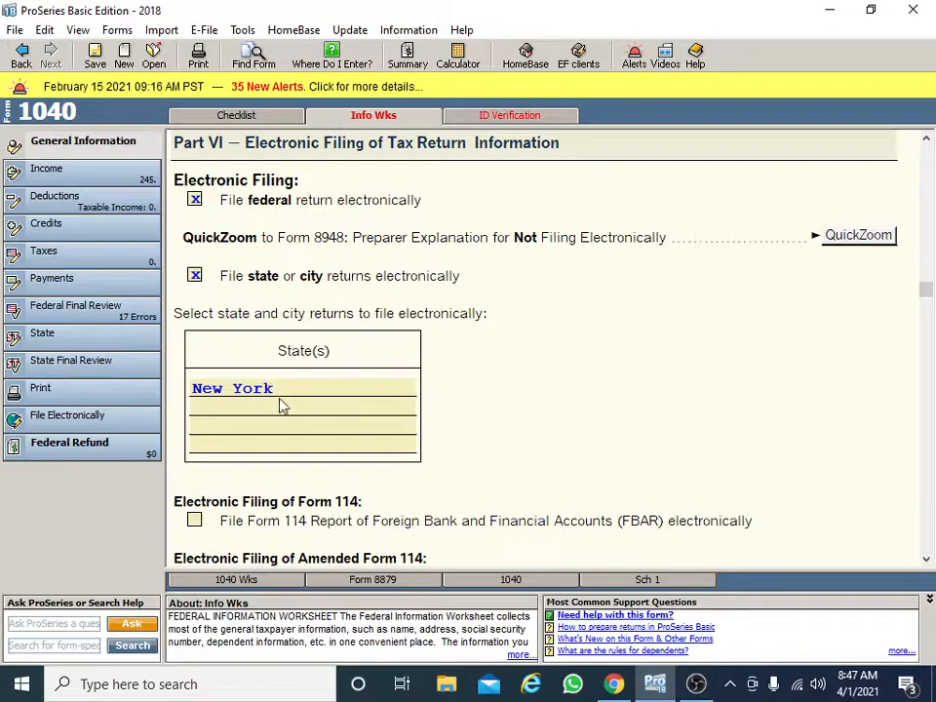
scroll(280, 407, down, 6)
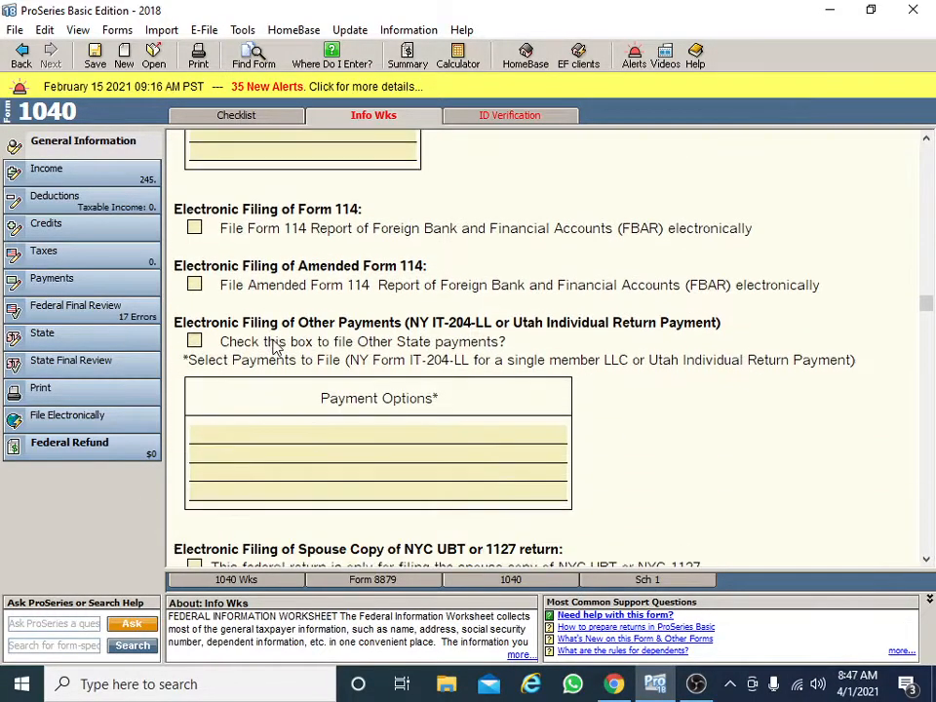
scroll(278, 348, down, 15)
scroll(293, 337, down, 6)
scroll(512, 317, up, 5)
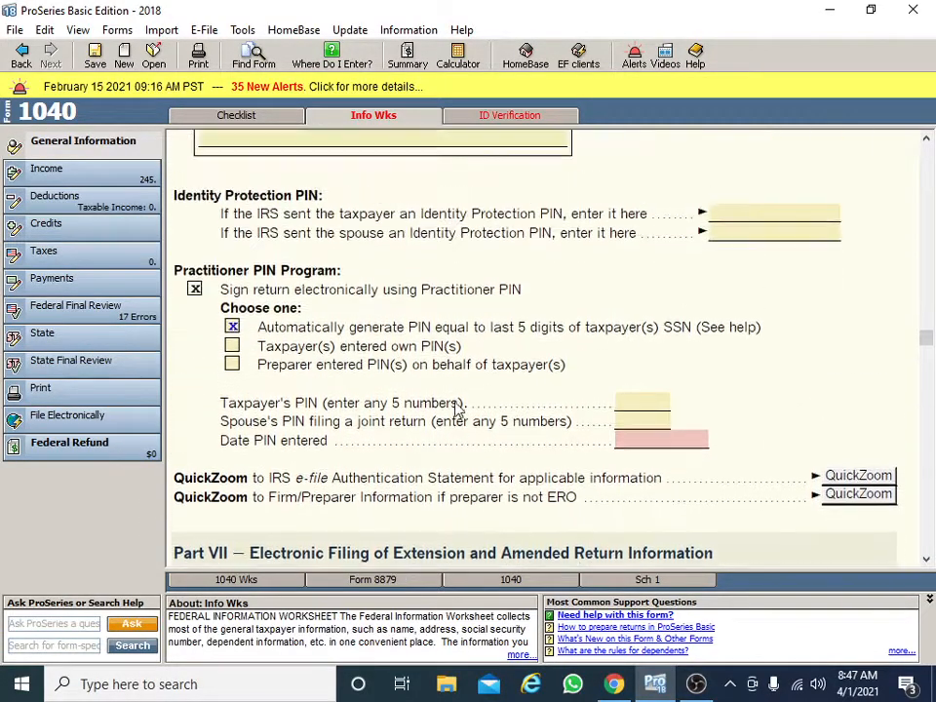
Review the extension and amended return filing, direct deposit and refund, electronic funds withdrawal, and audit assistance sections.
scroll(468, 429, down, 5)
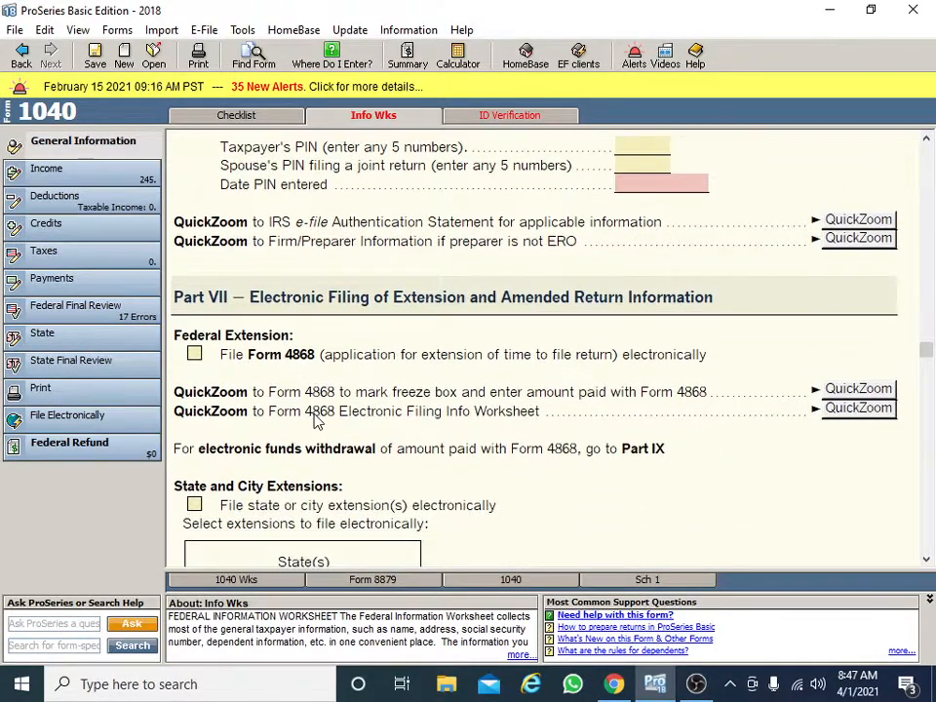
scroll(517, 304, down, 3)
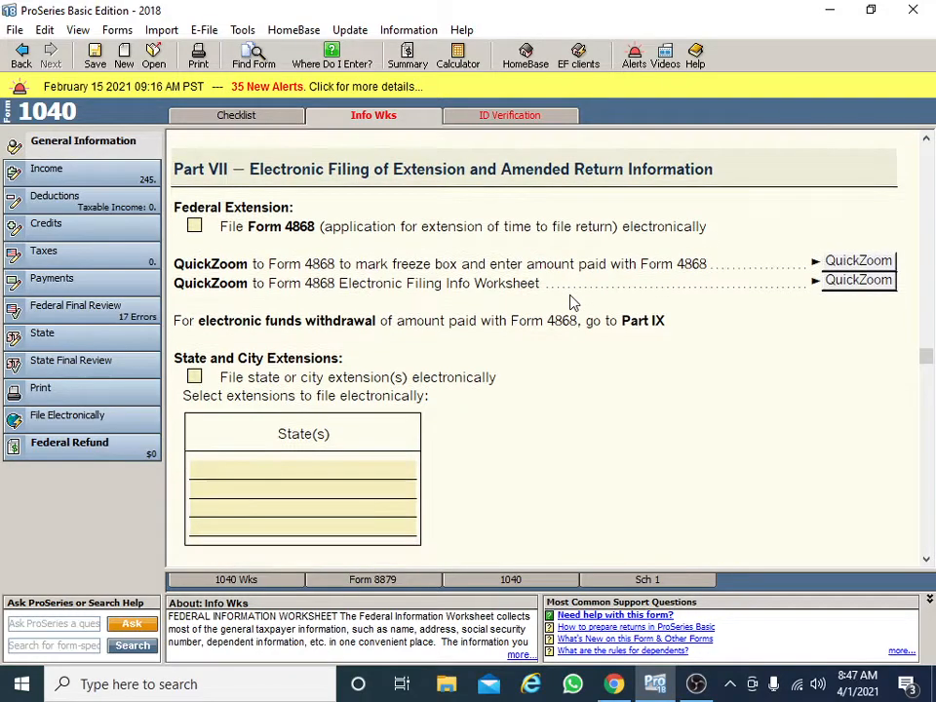
scroll(544, 356, down, 2)
scroll(548, 340, down, 6)
scroll(534, 361, down, 8)
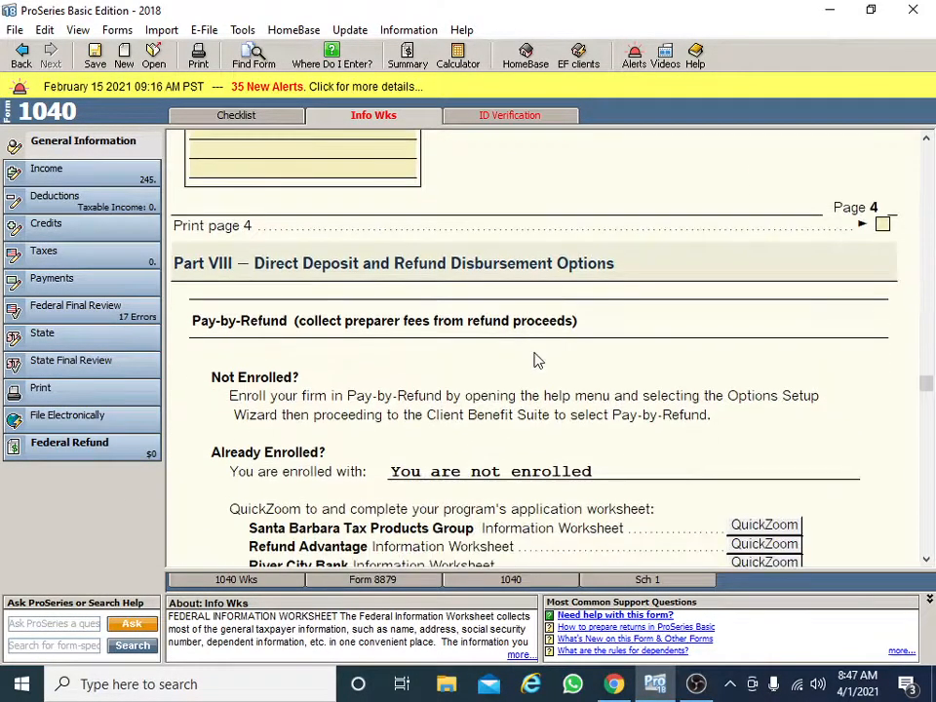
scroll(598, 384, up, 2)
scroll(474, 363, down, 4)
scroll(356, 315, down, 15)
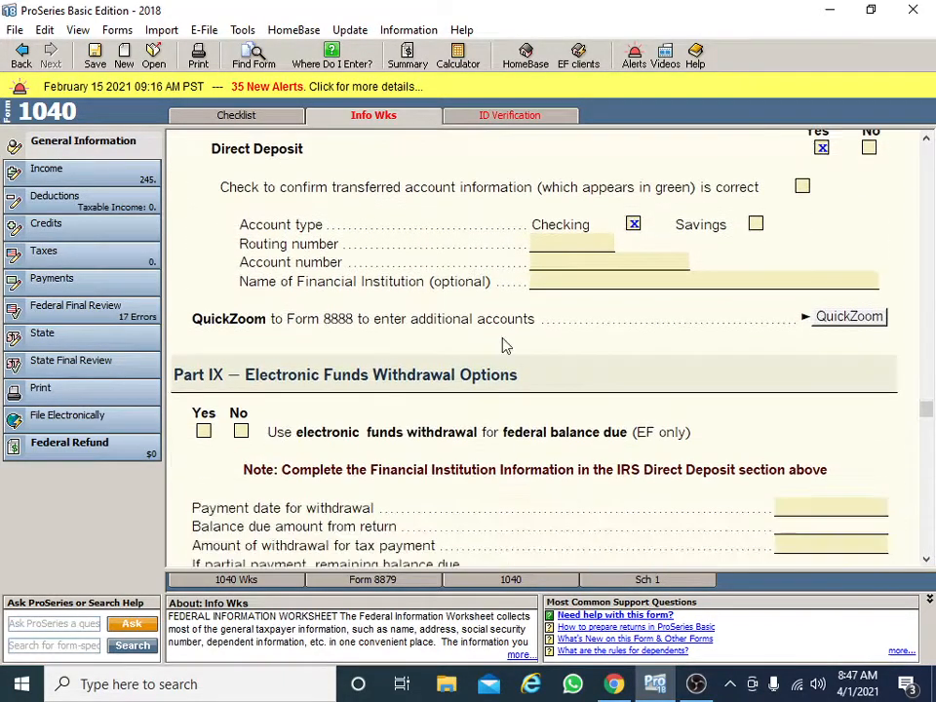
scroll(519, 351, down, 6)
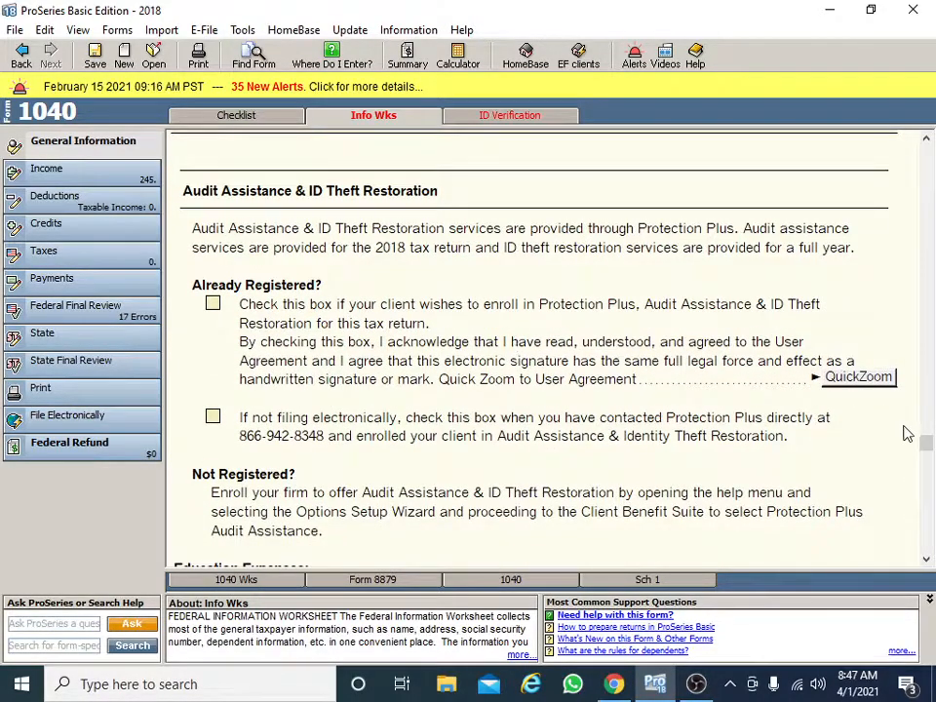
Return to the start of the Federal Information Worksheet with its navigation QuickZooms.
scroll(921, 439, up, 1)
drag(927, 445, 927, 156)
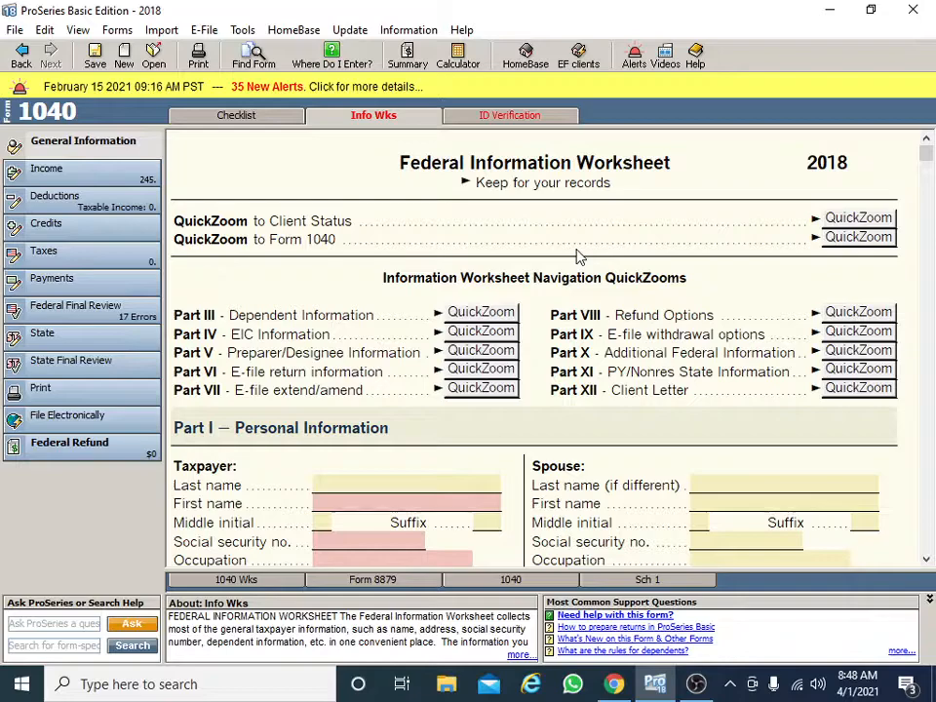
click(727, 684)
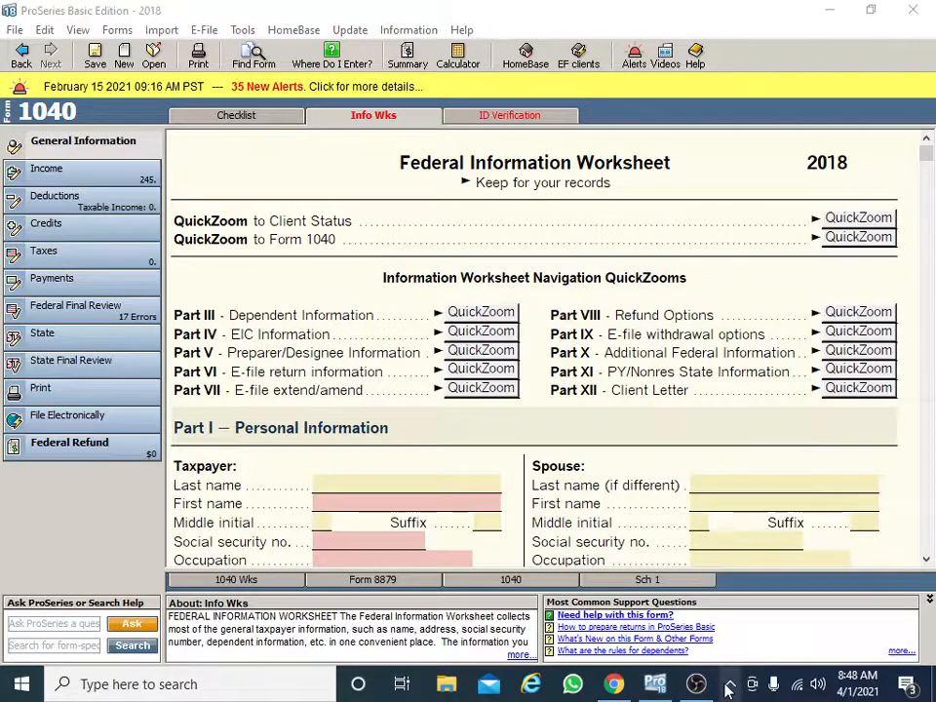